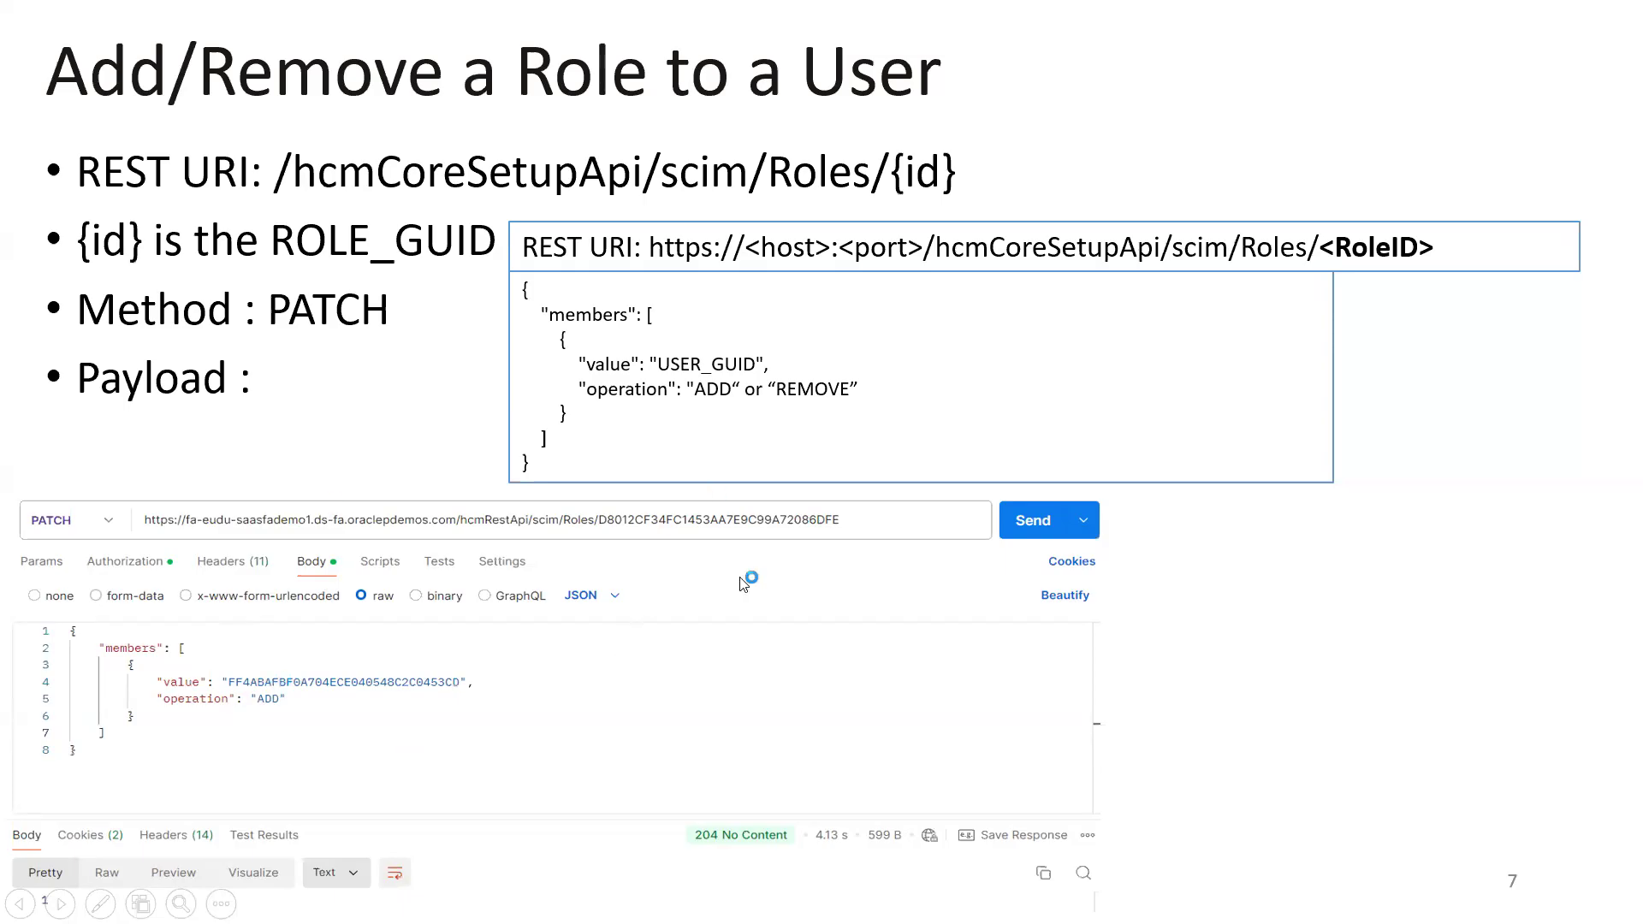
Leave the role-assignment slide and bring up the Oracle Fusion Cloud home page in Chrome
key("alt+Tab")
key("alt+Tab")
key("alt+Tab")
key("alt+Tab")
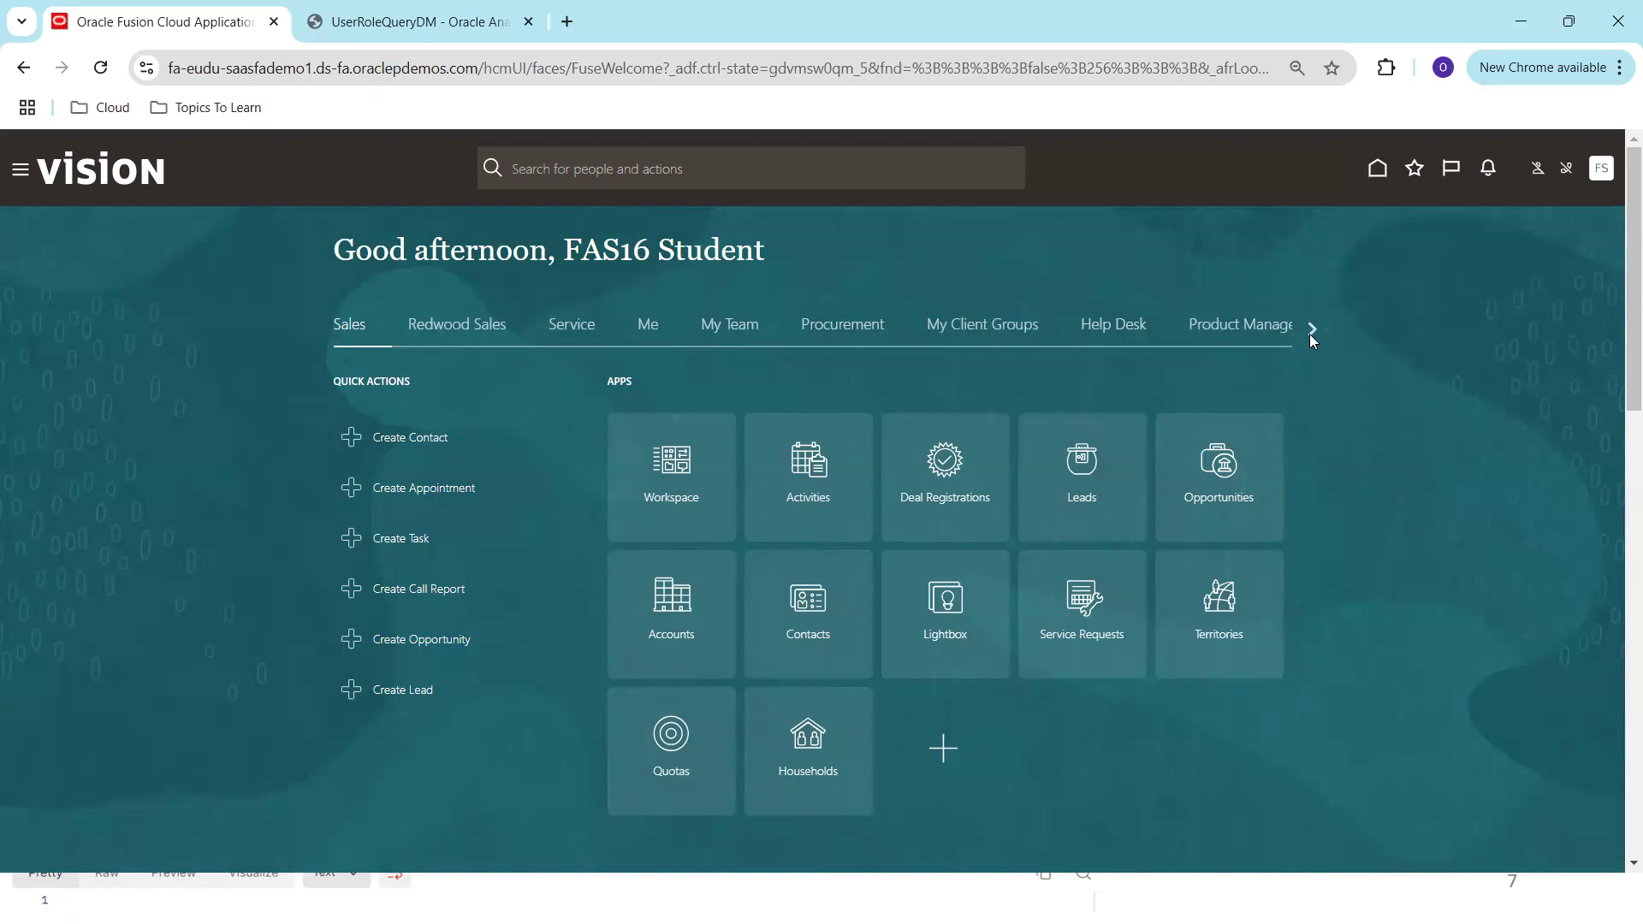
Open the Security Console from the Navigator's Tools group
left_click(17, 172)
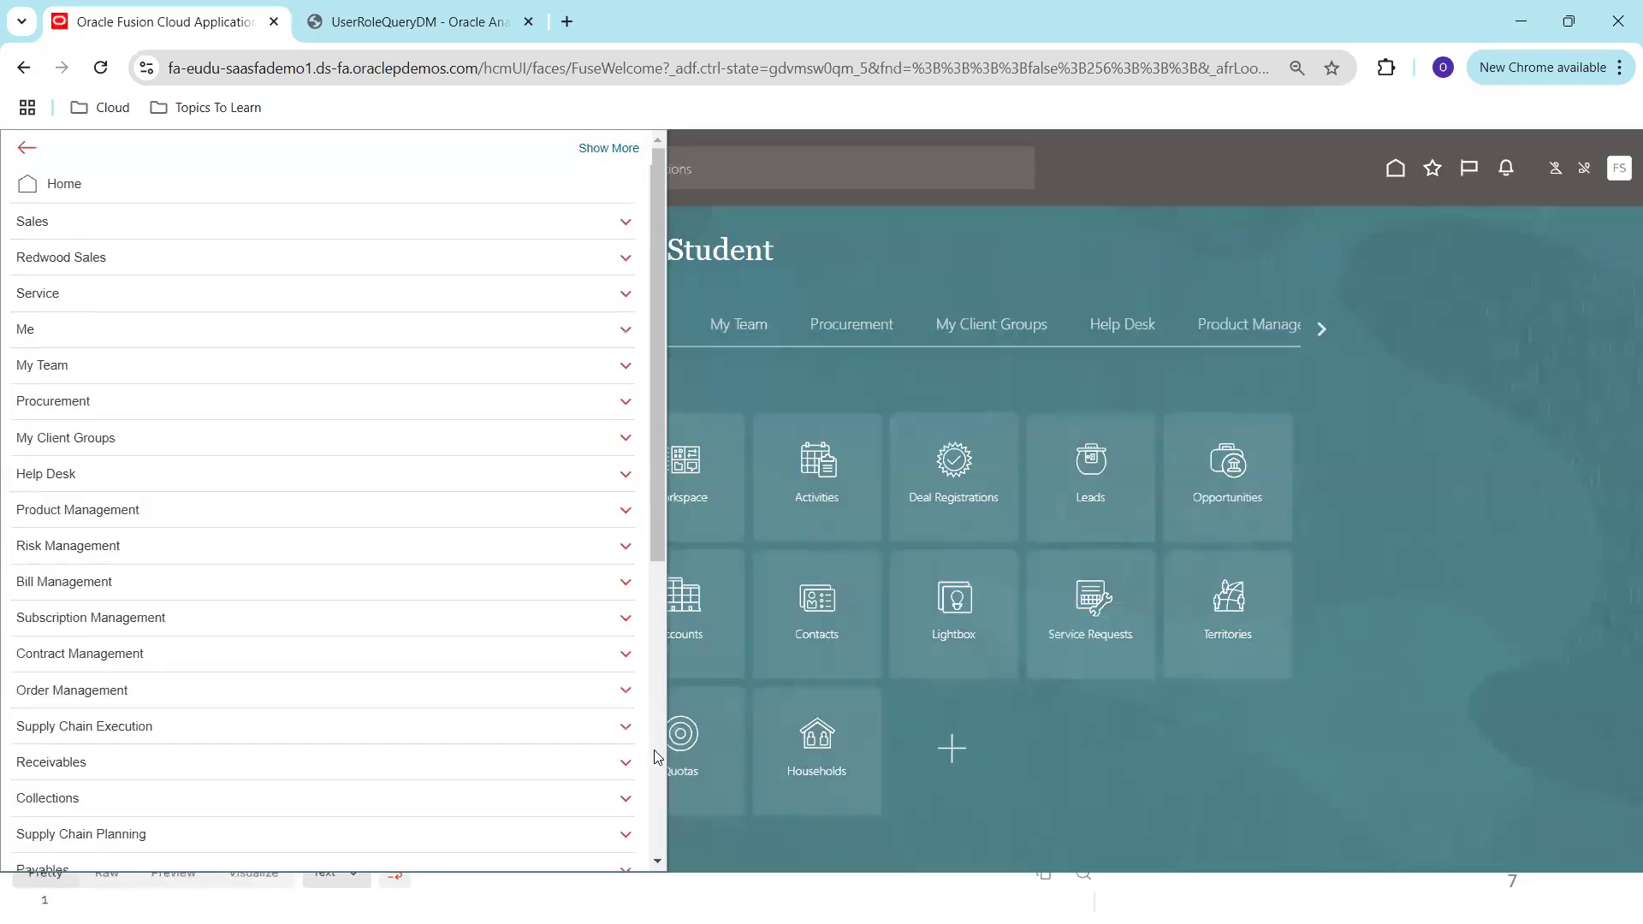
left_click(653, 749)
left_click(192, 754)
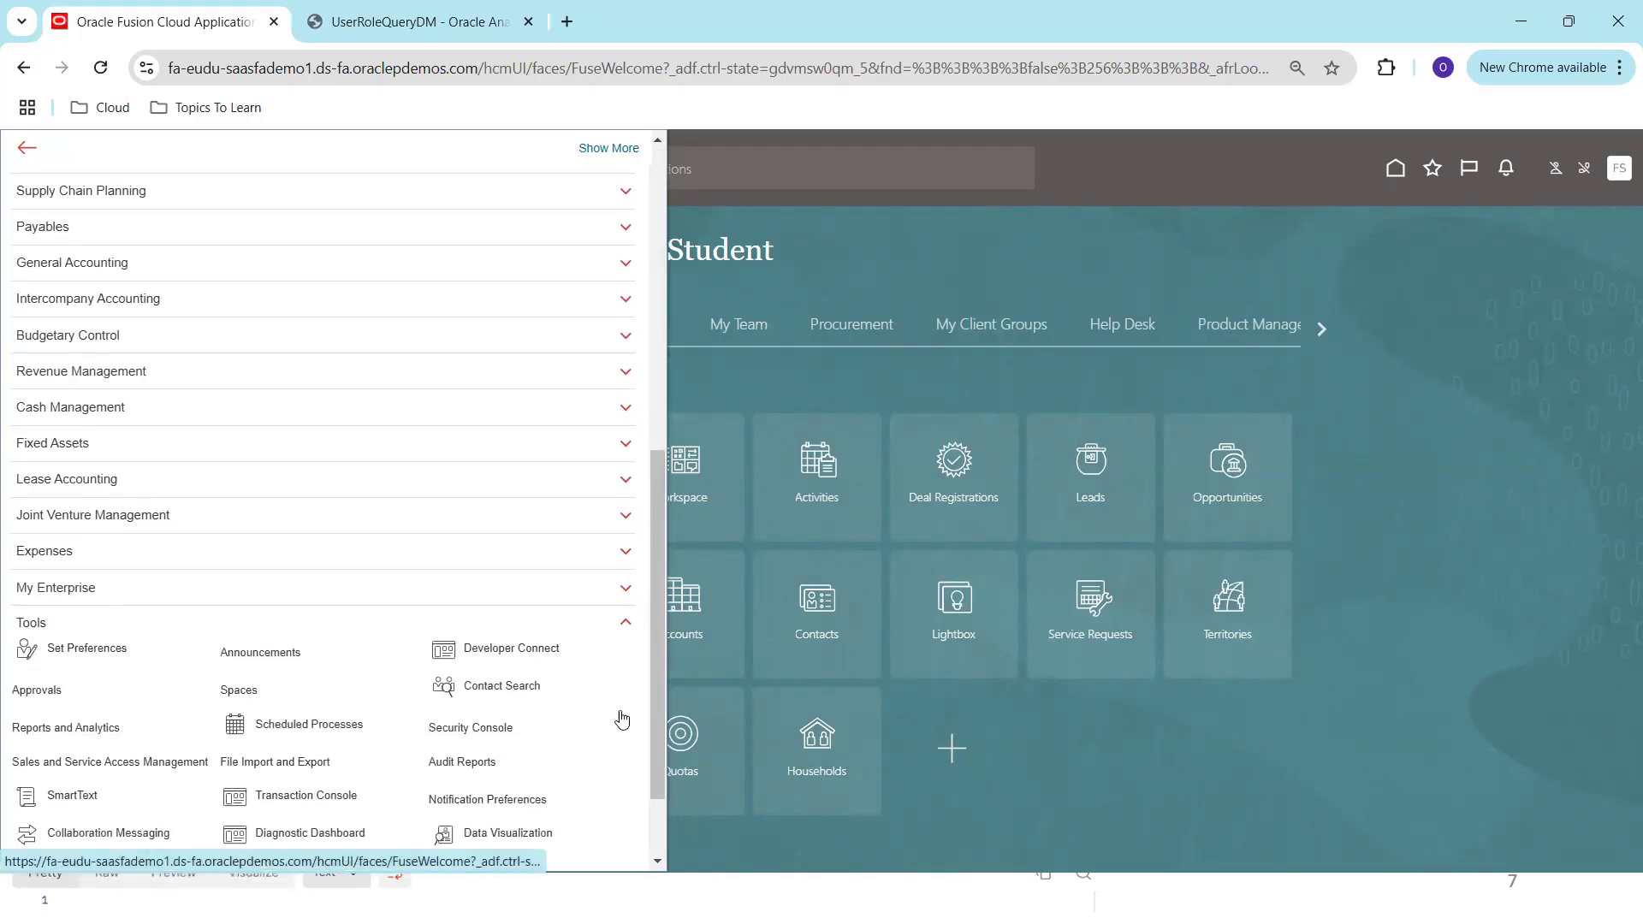
left_click_drag(659, 612, 664, 717)
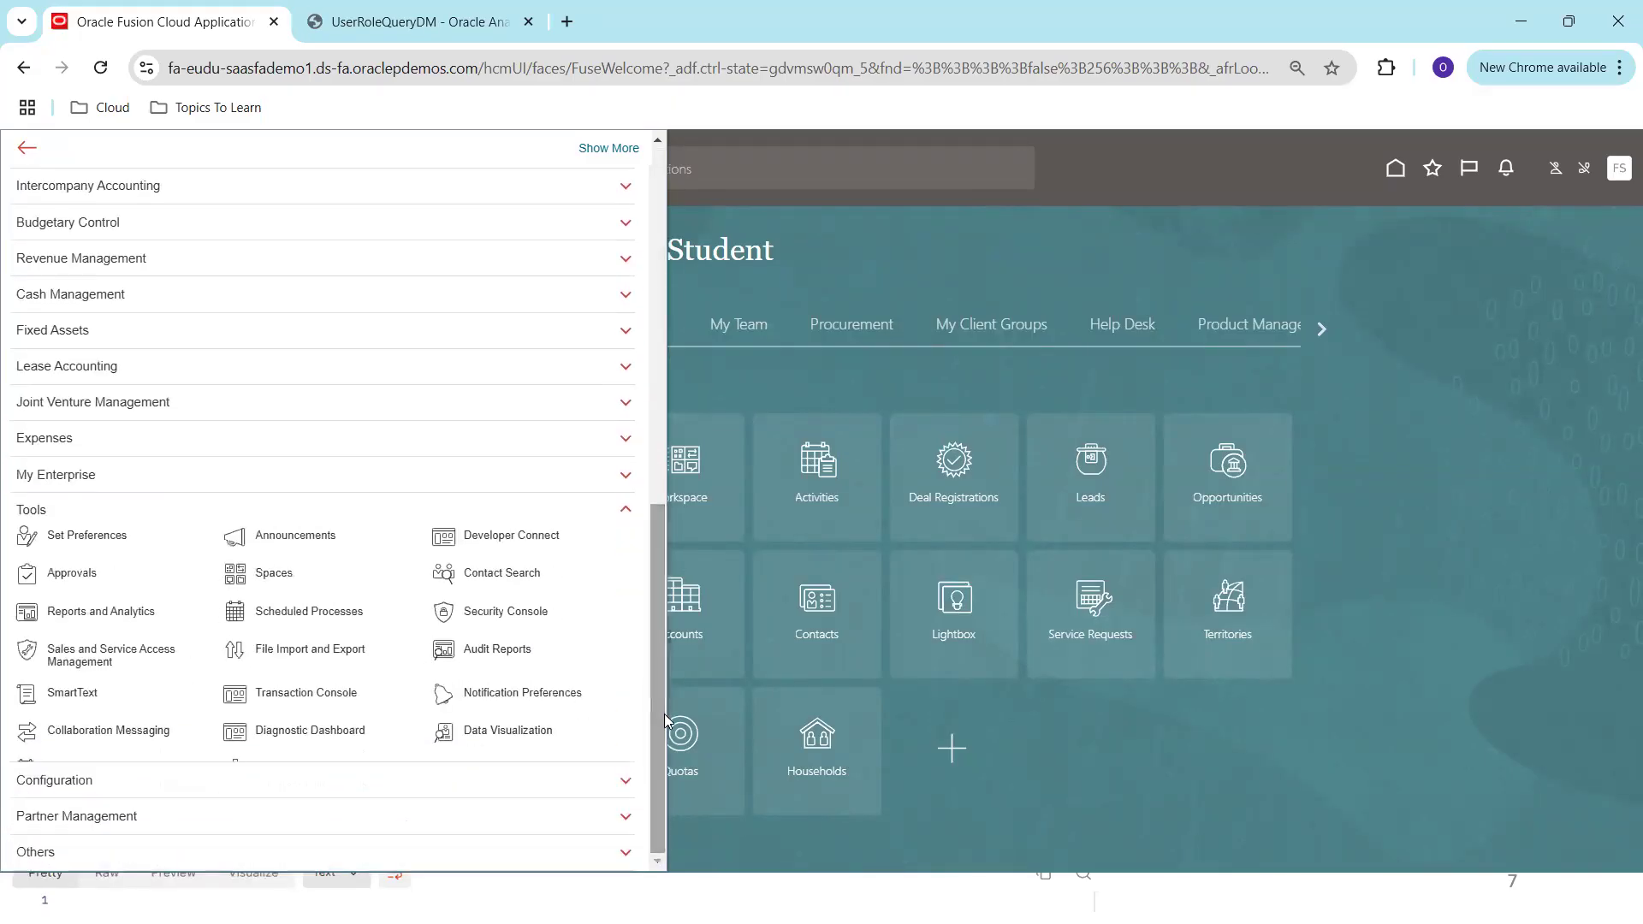
left_click(479, 612)
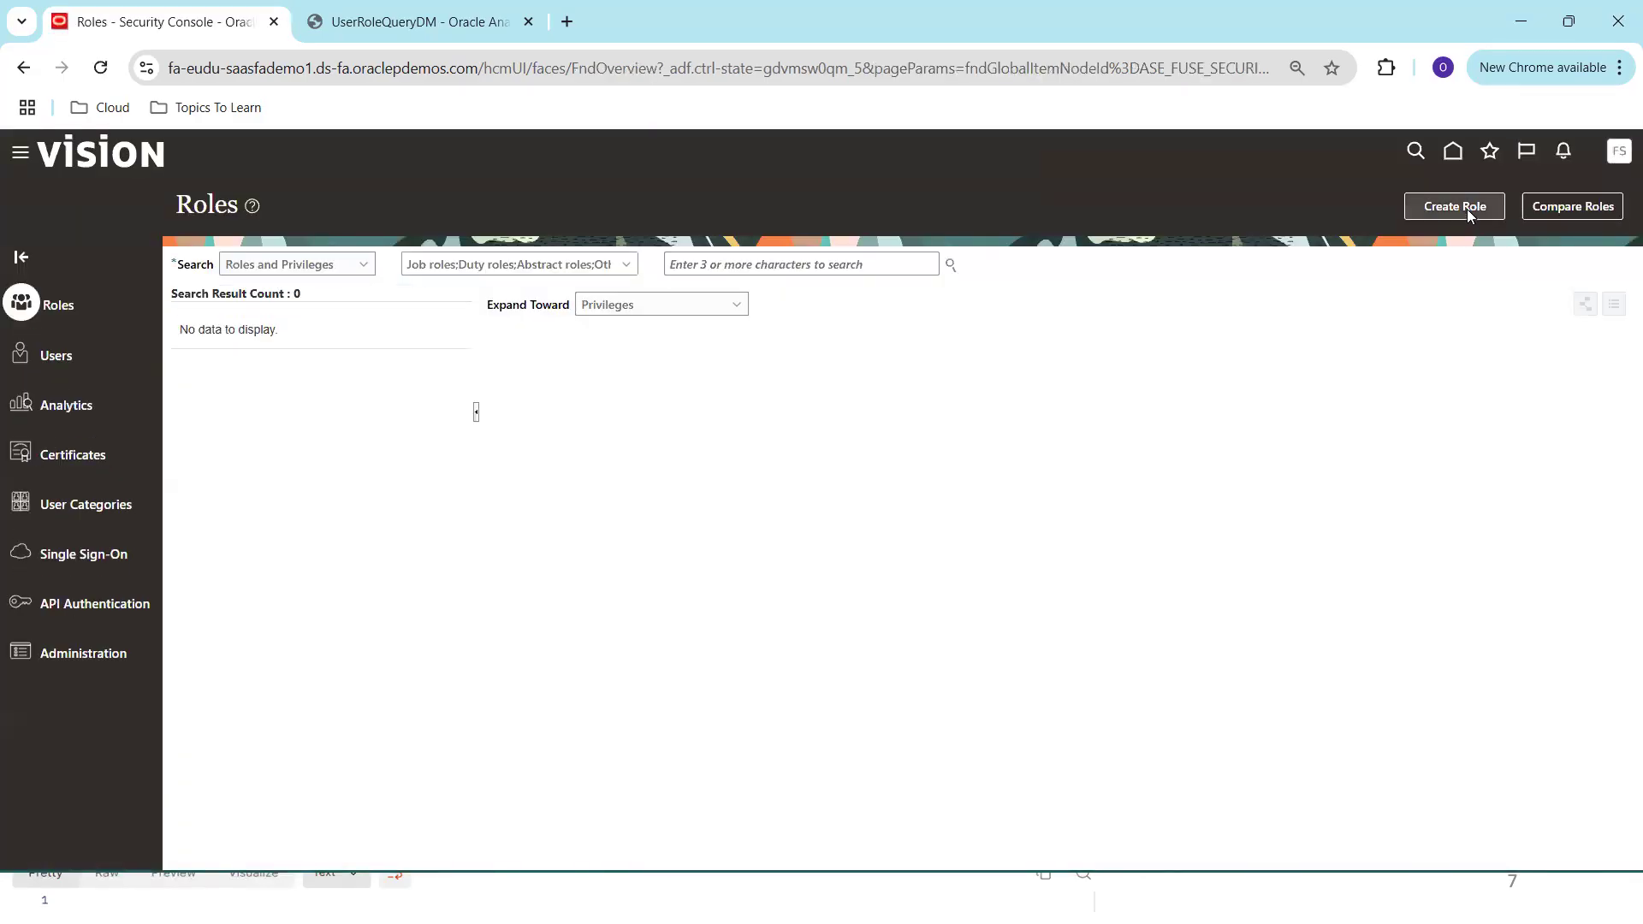
Start a new role named XXORA_CUSTOM_ROLE_2 in the Common - Job Roles category
left_click(1468, 214)
left_click(753, 334)
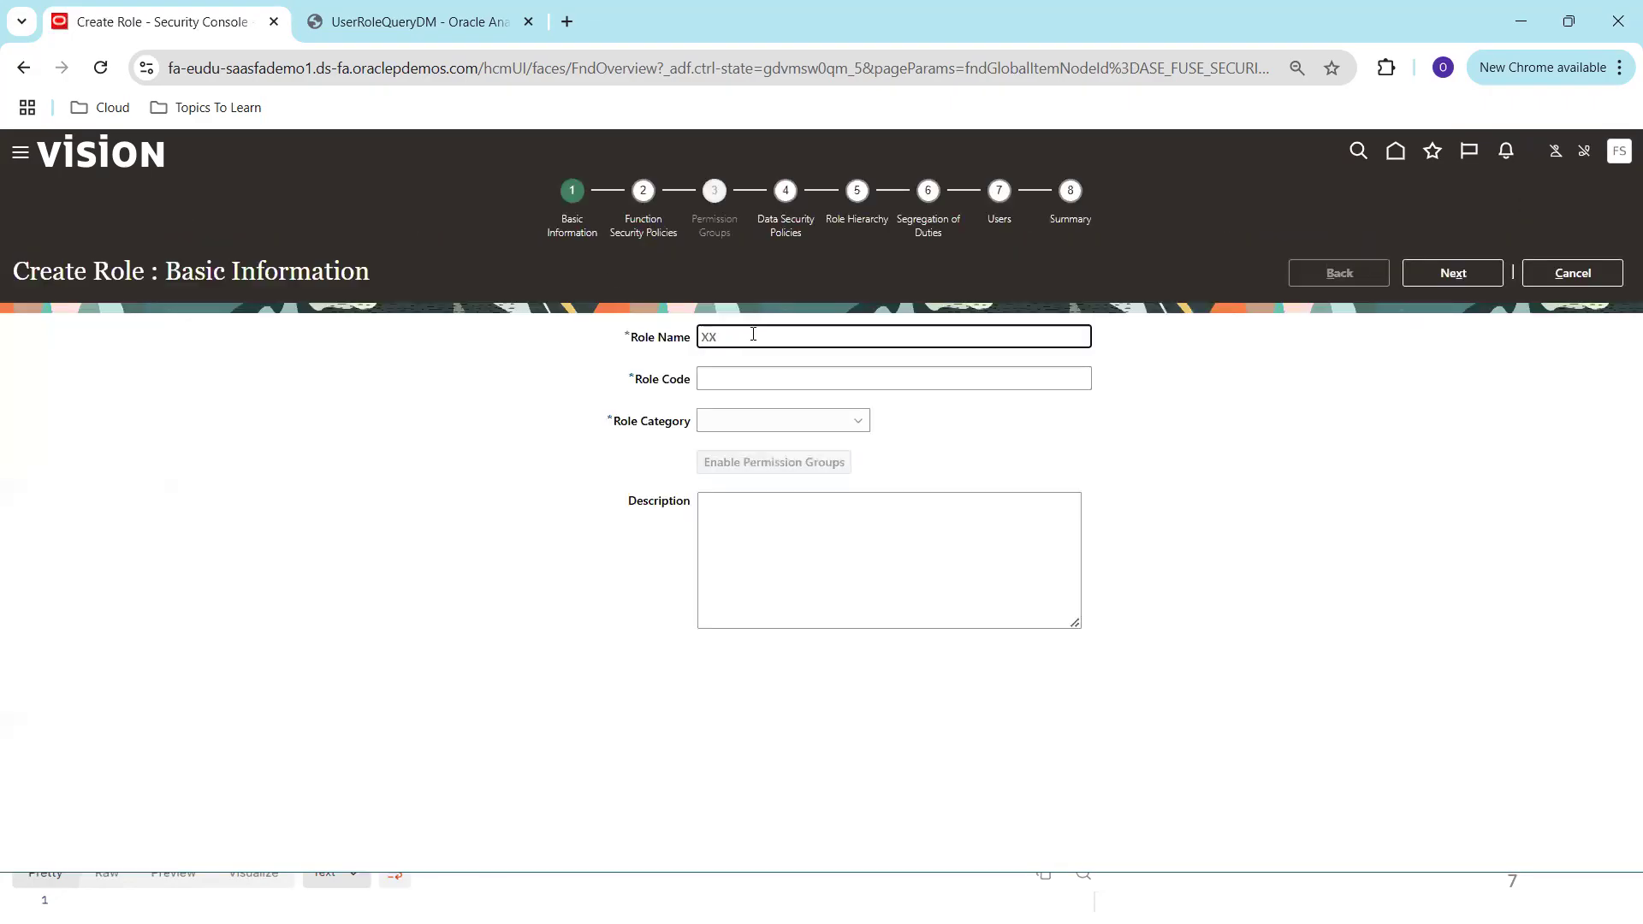
type("XXORA_CUSTOM")
key("ctrl+a")
key("ctrl+c")
key("Tab")
key("ctrl+v")
key("Tab")
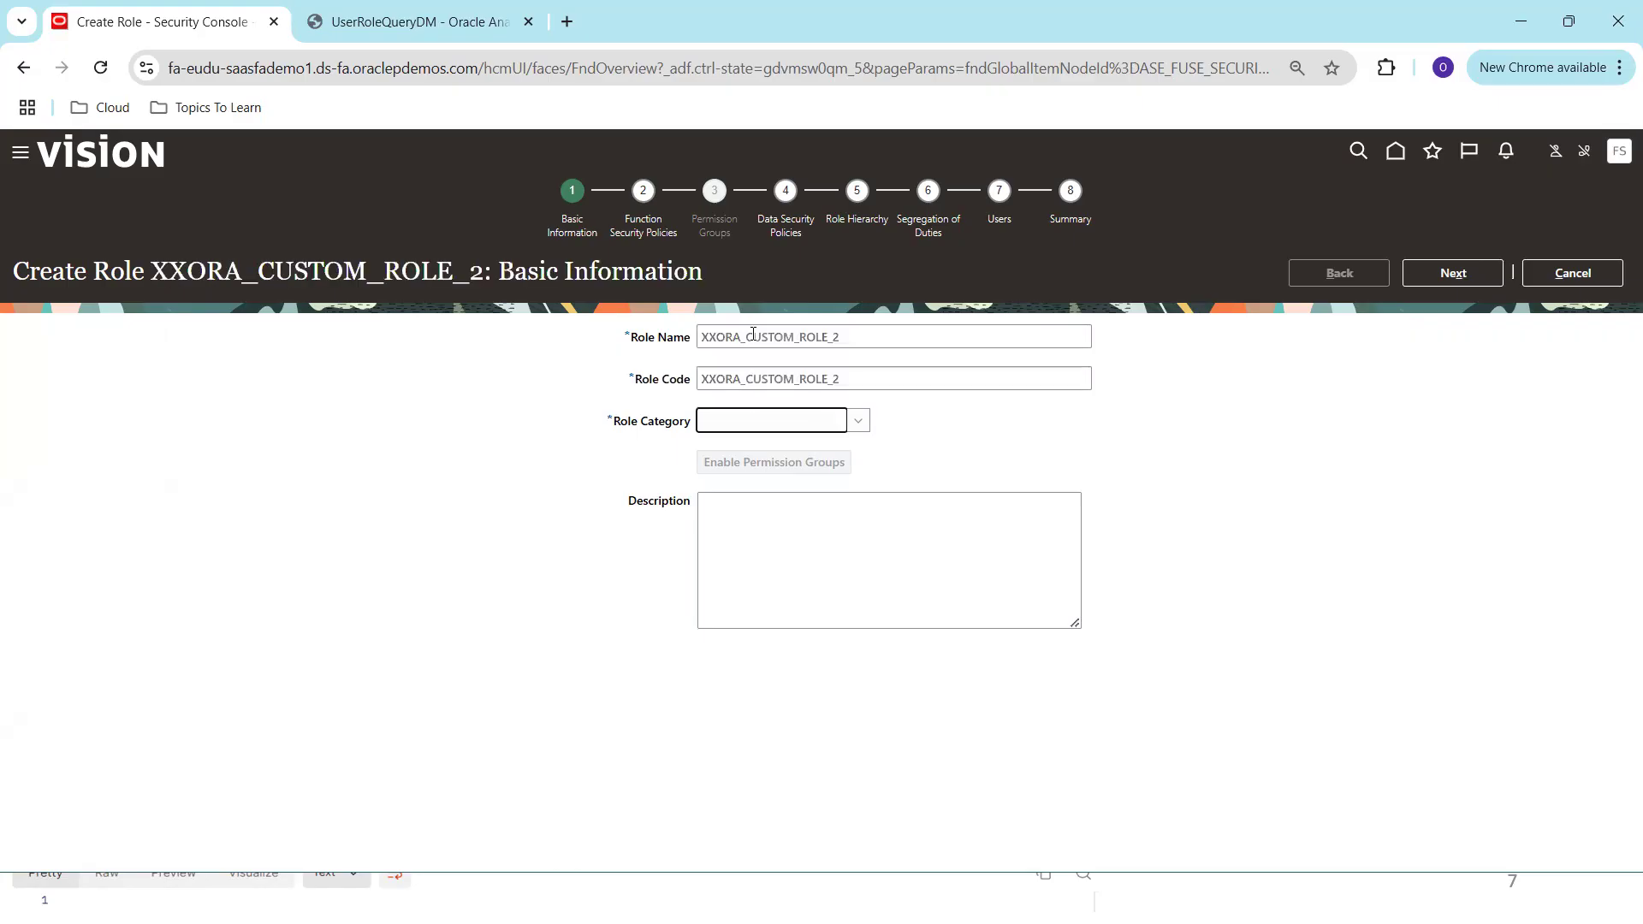
left_click(859, 423)
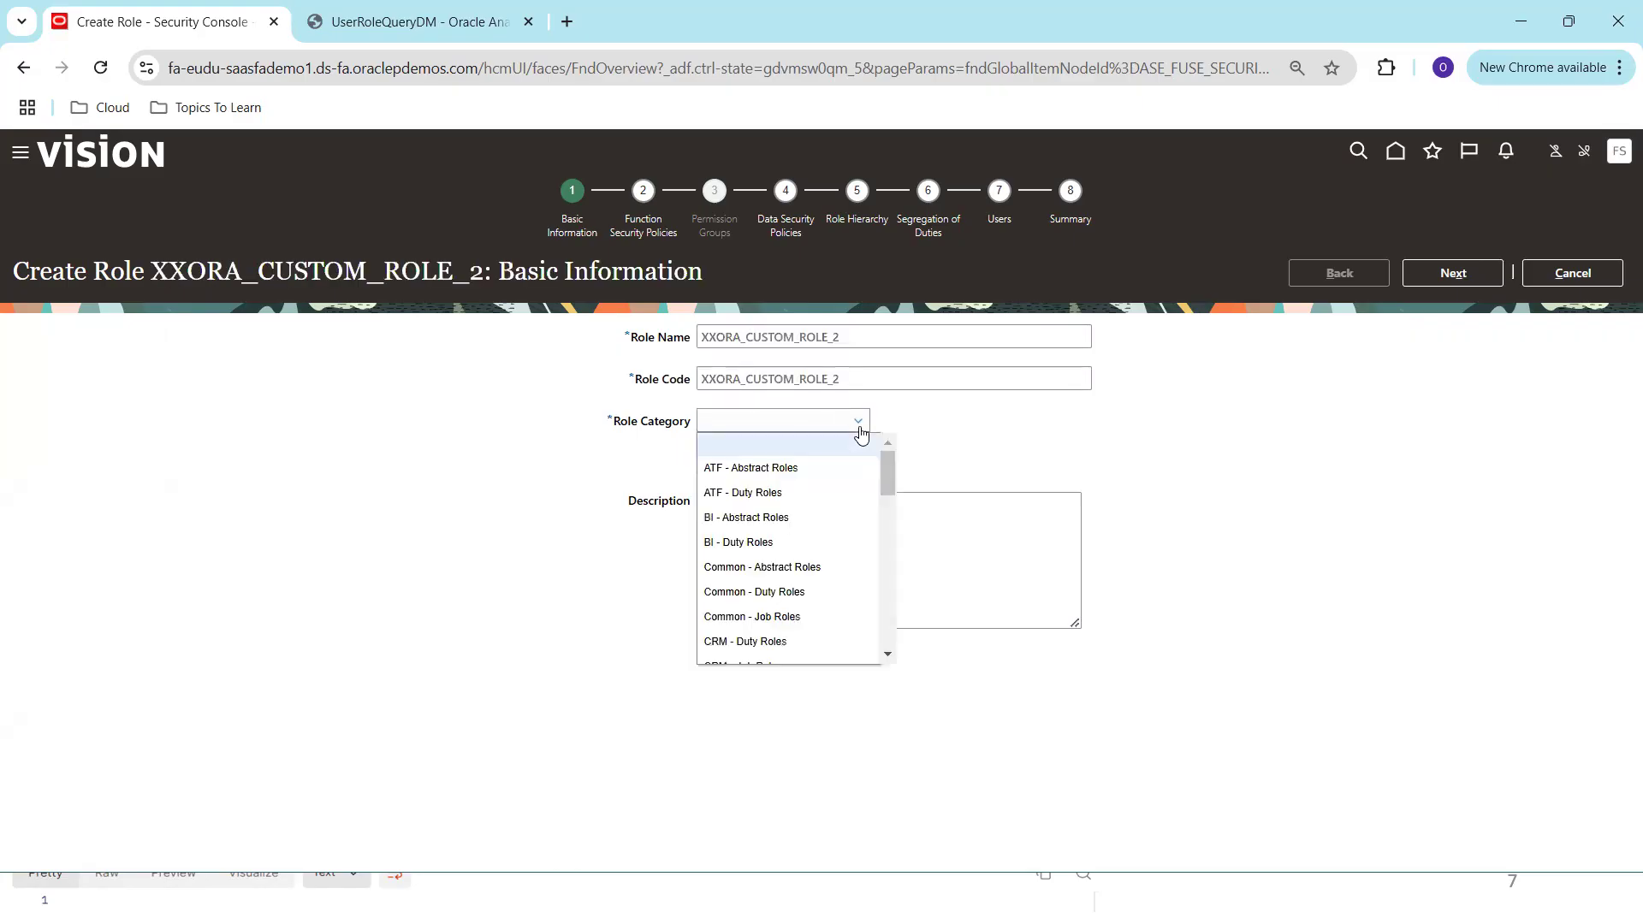
left_click(804, 617)
Skip through the role wizard to the summary and save the new role
left_click(1457, 274)
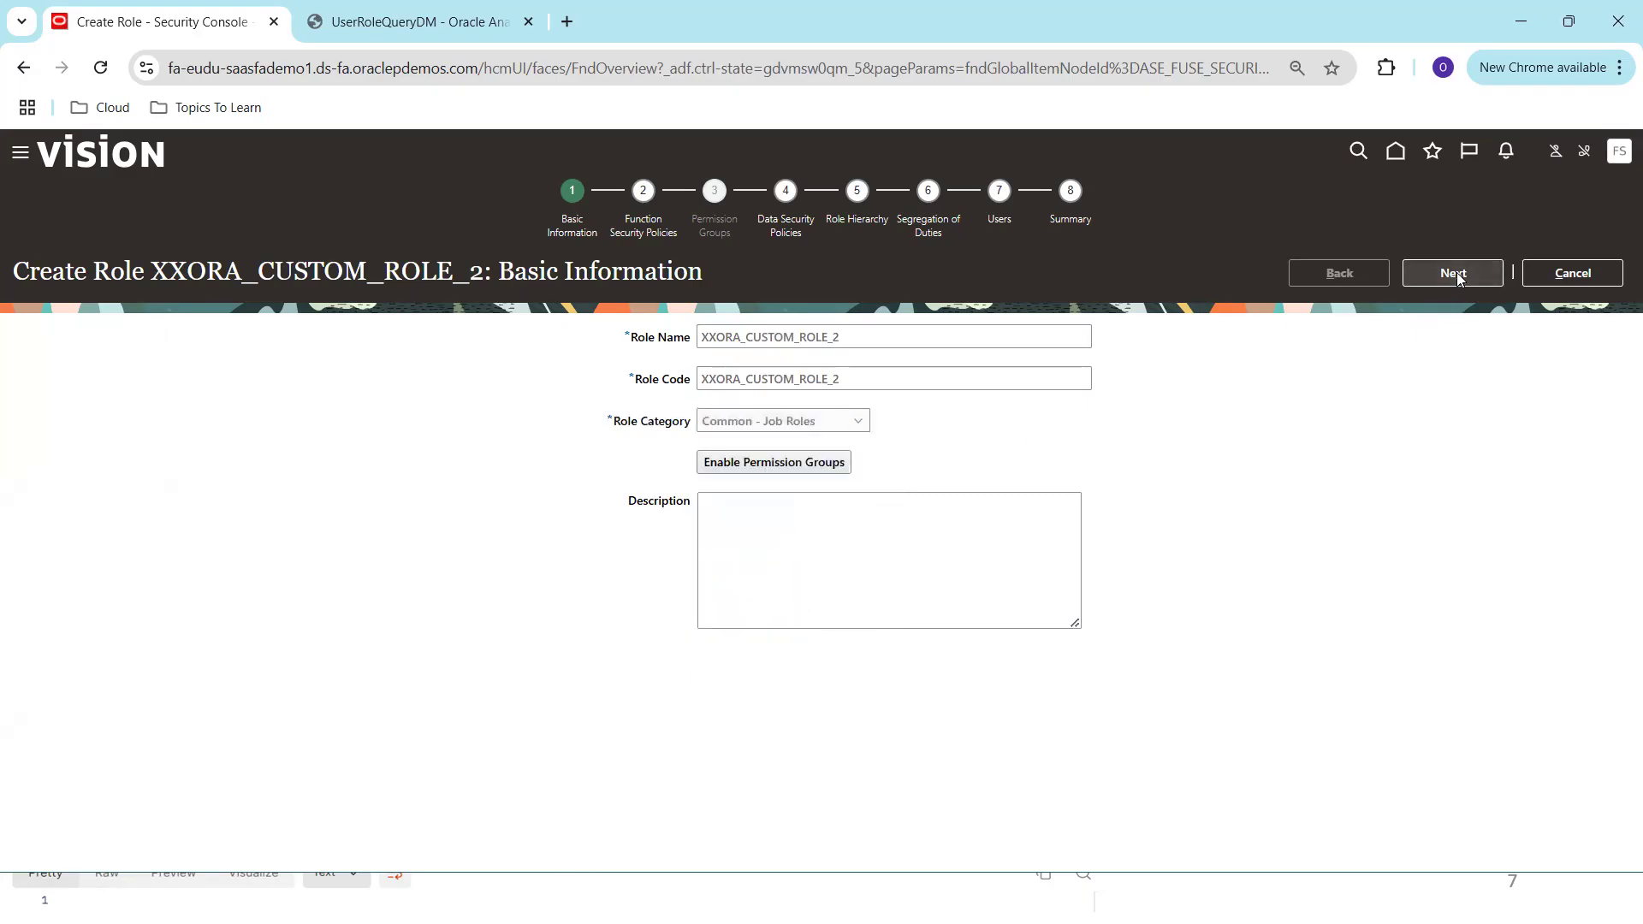
left_click(1486, 273)
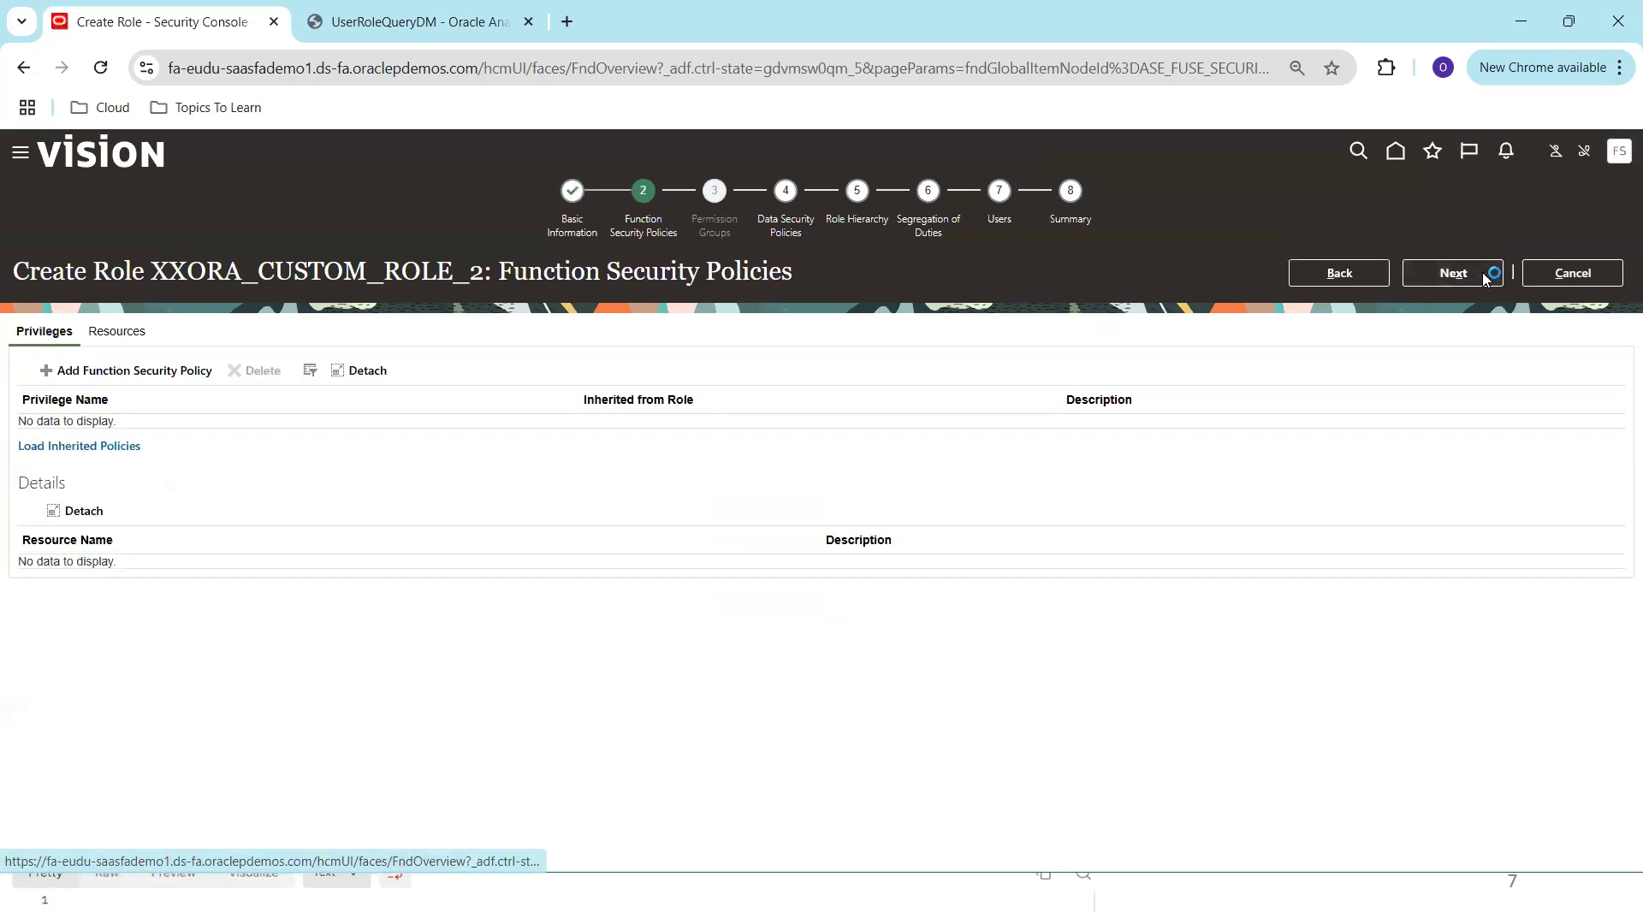
left_click(1446, 265)
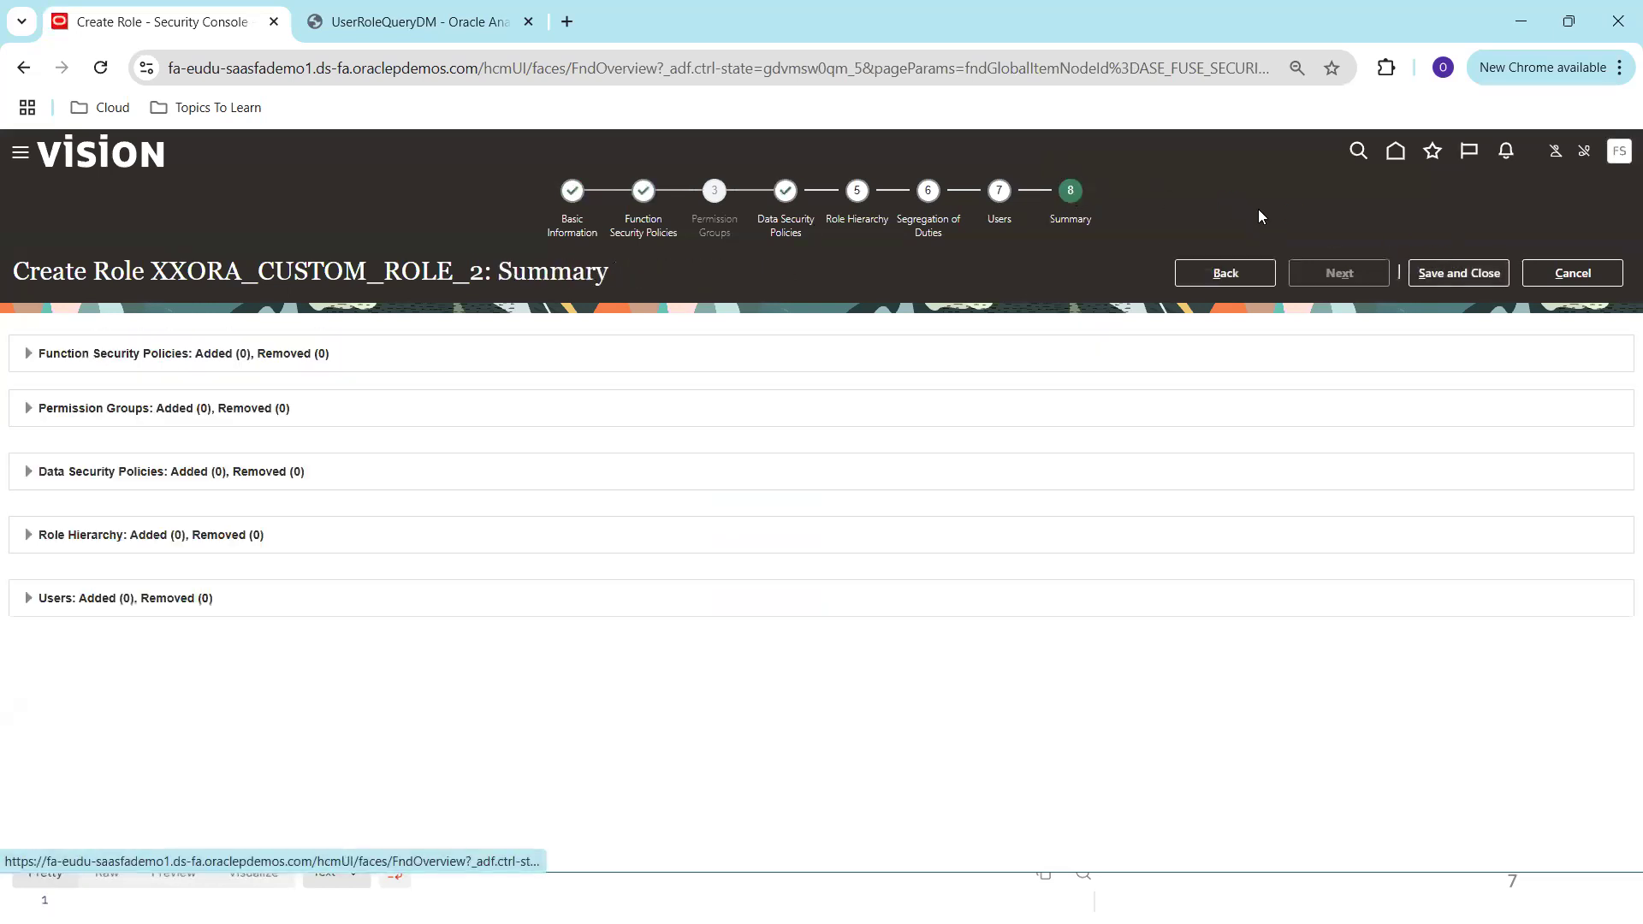
left_click(1453, 283)
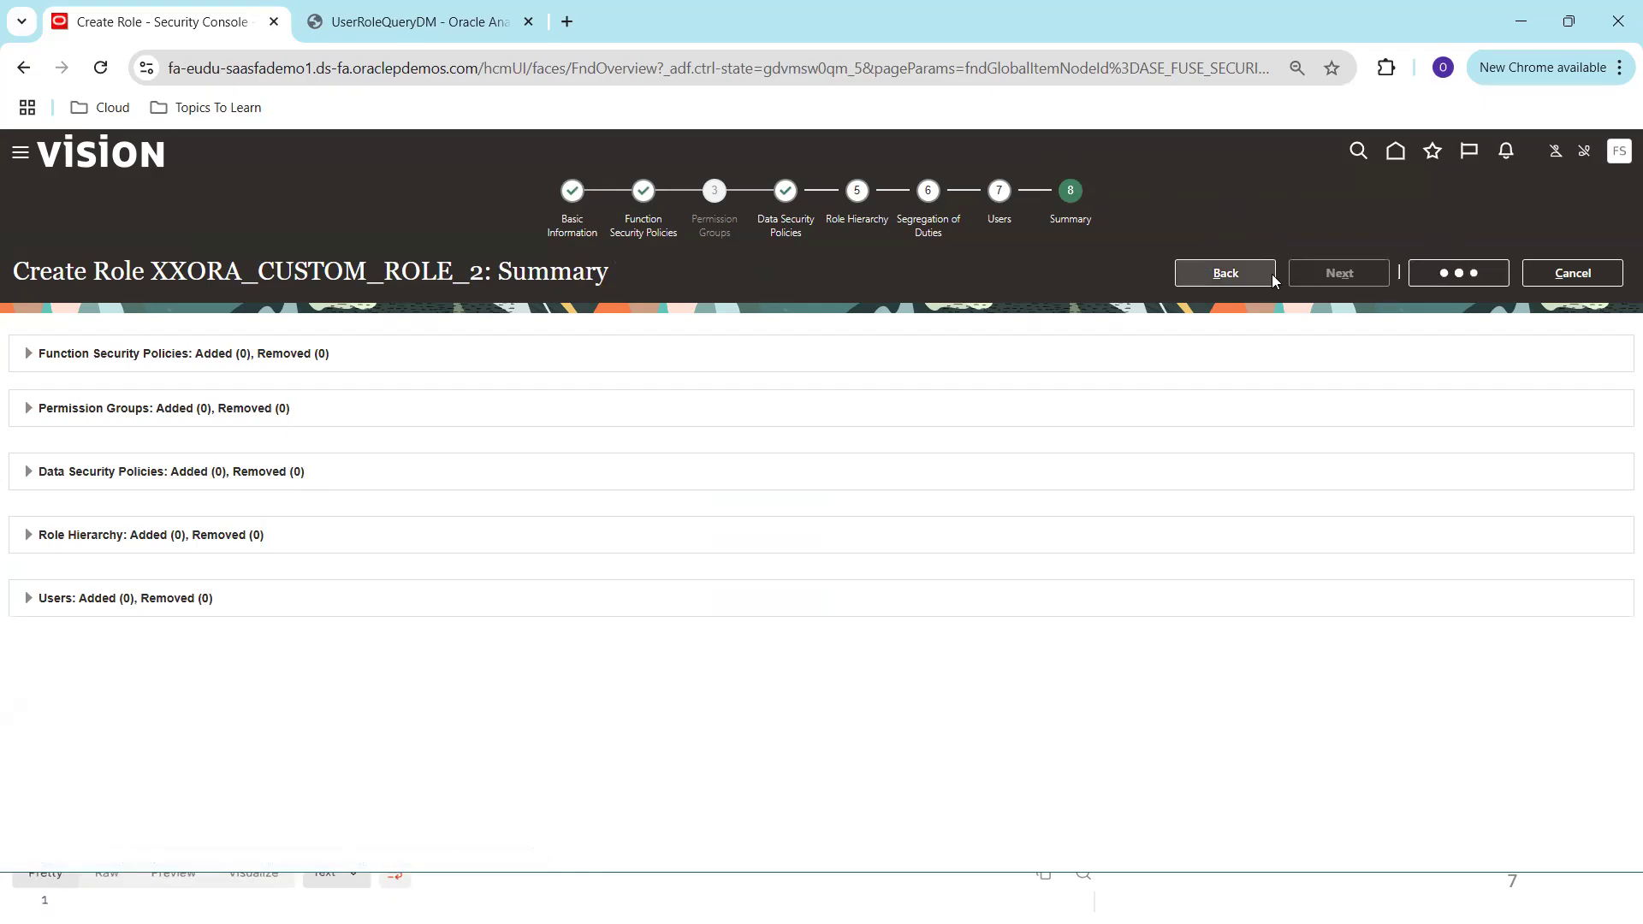
key("Return")
Find XXORA_CUSTOM_ROLE_2, edit it, and confirm its Users step lists no users
left_click(794, 269)
key("ctrl+v")
left_click(801, 323)
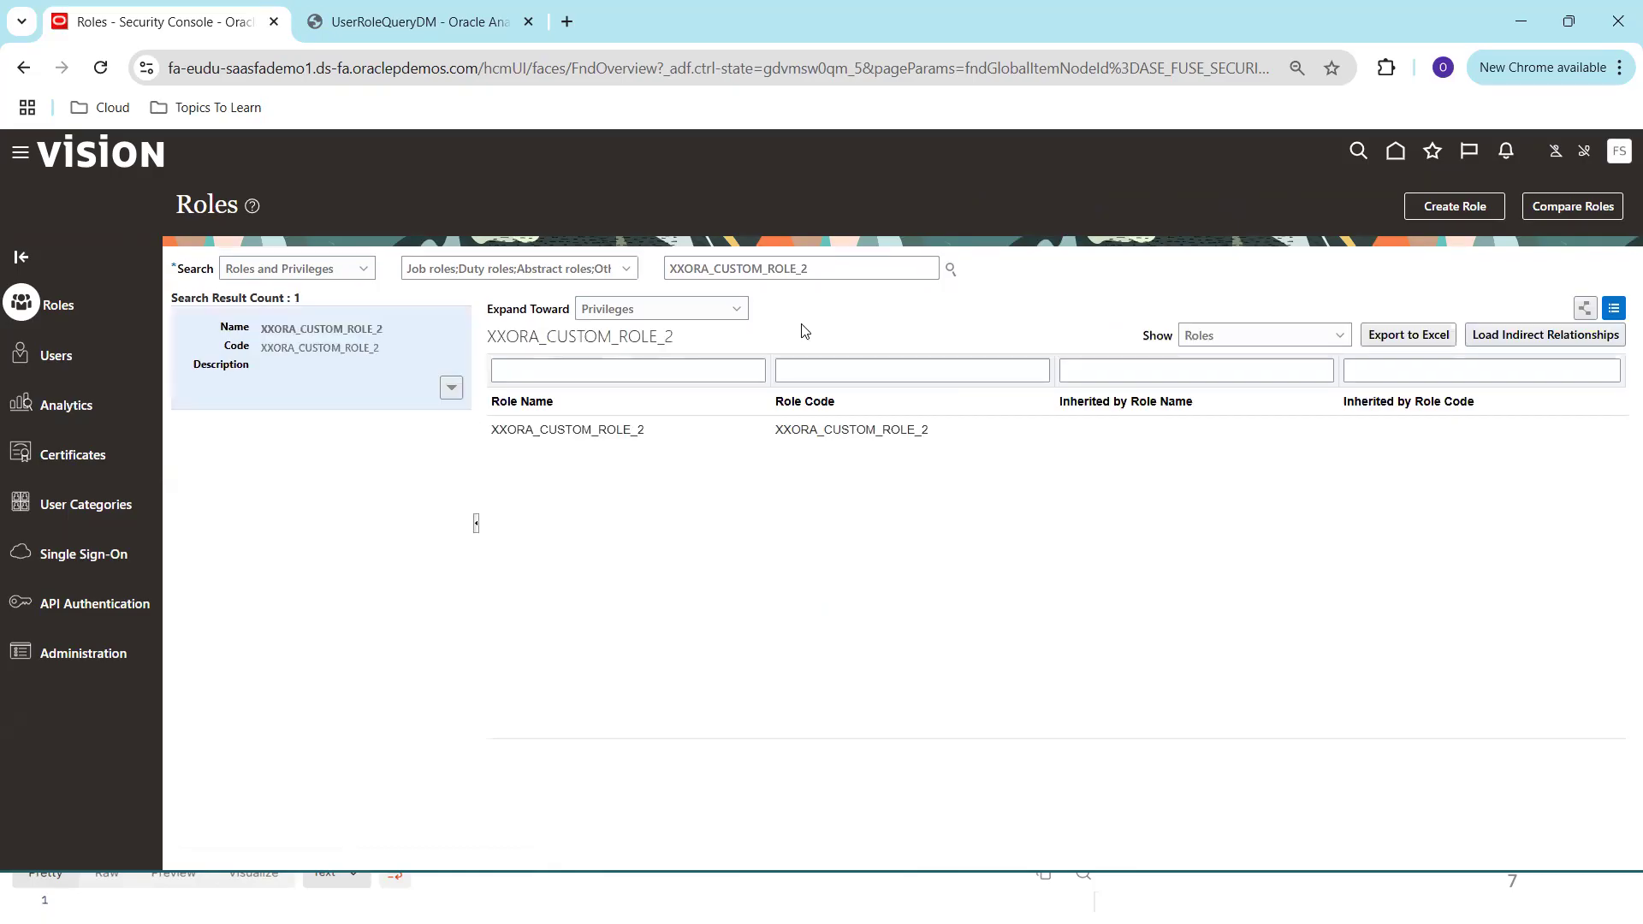
left_click(451, 388)
left_click(424, 425)
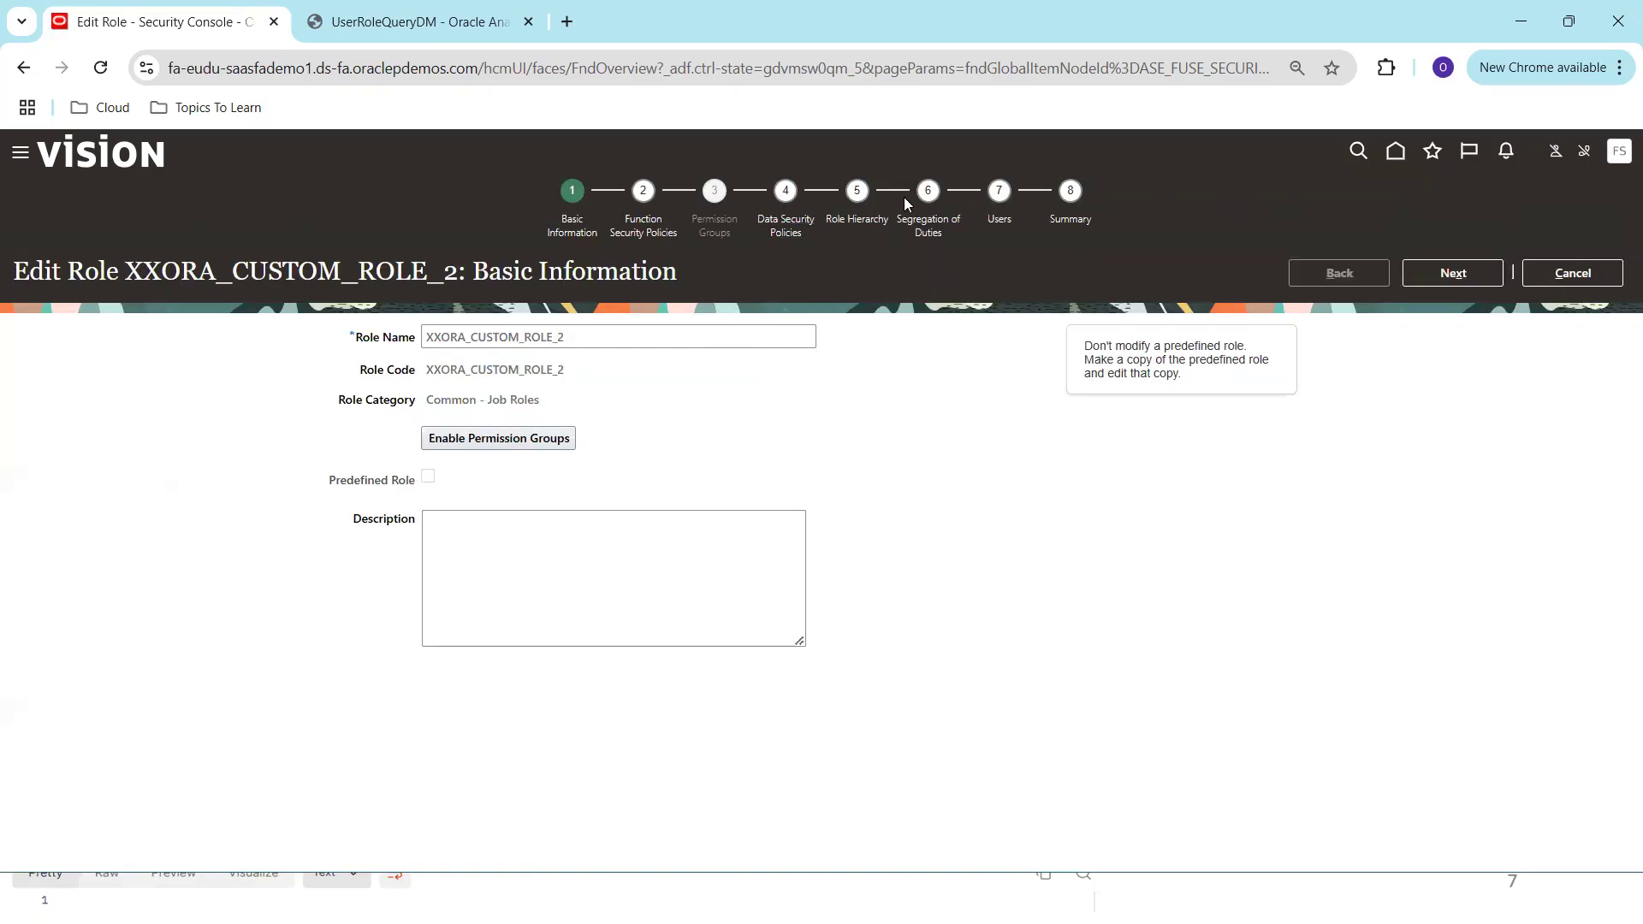
left_click(1008, 210)
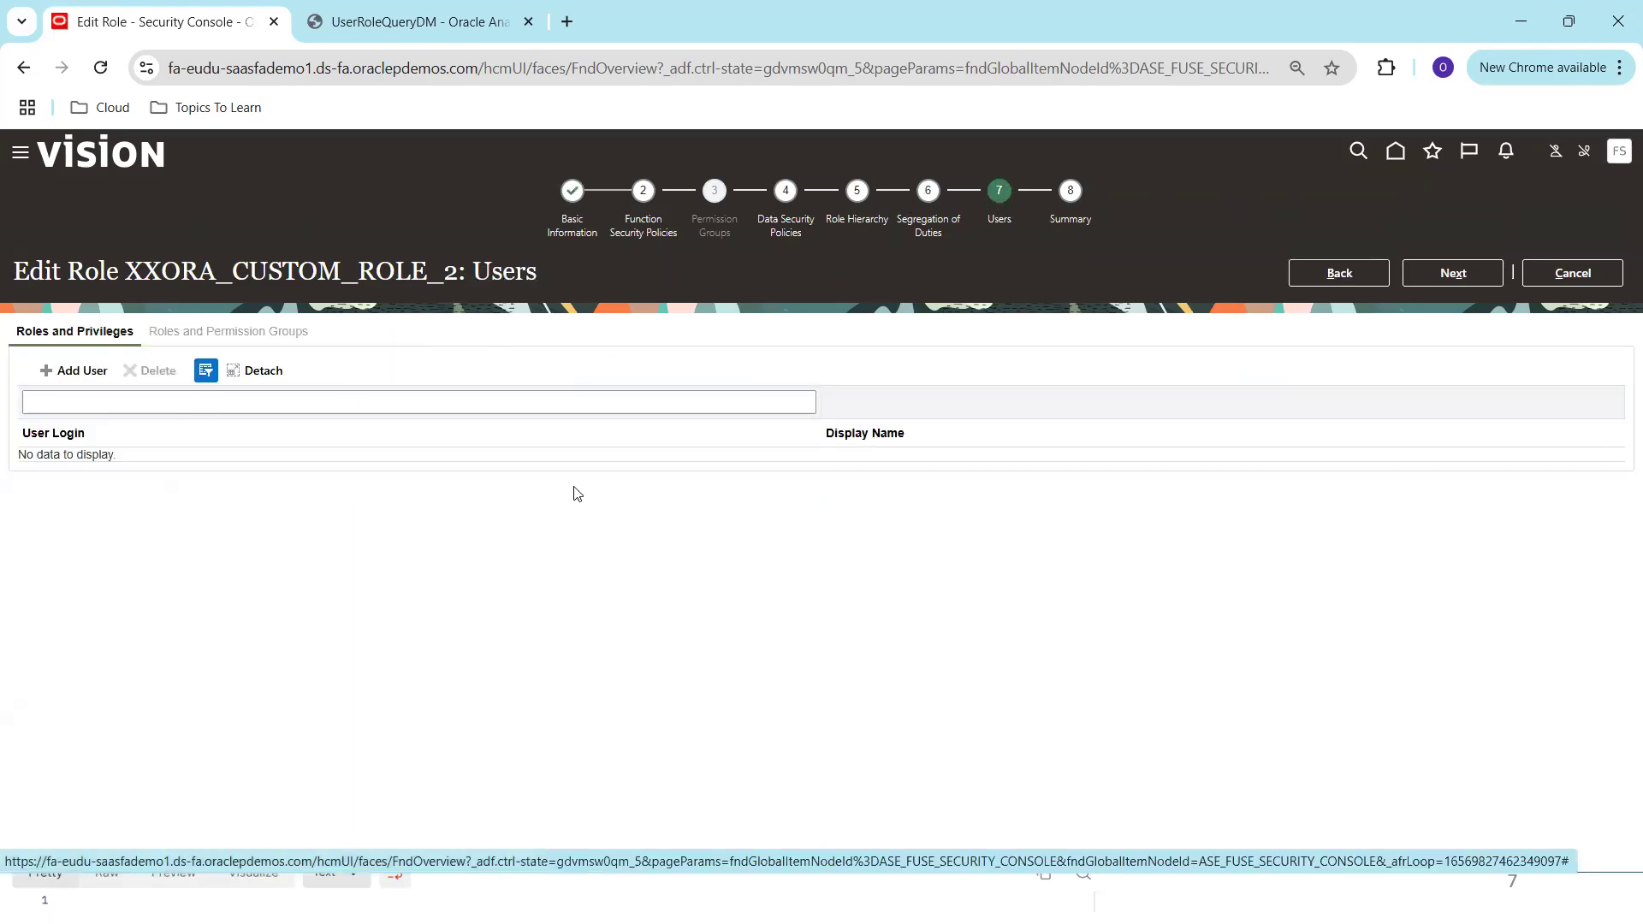
double_click(397, 276)
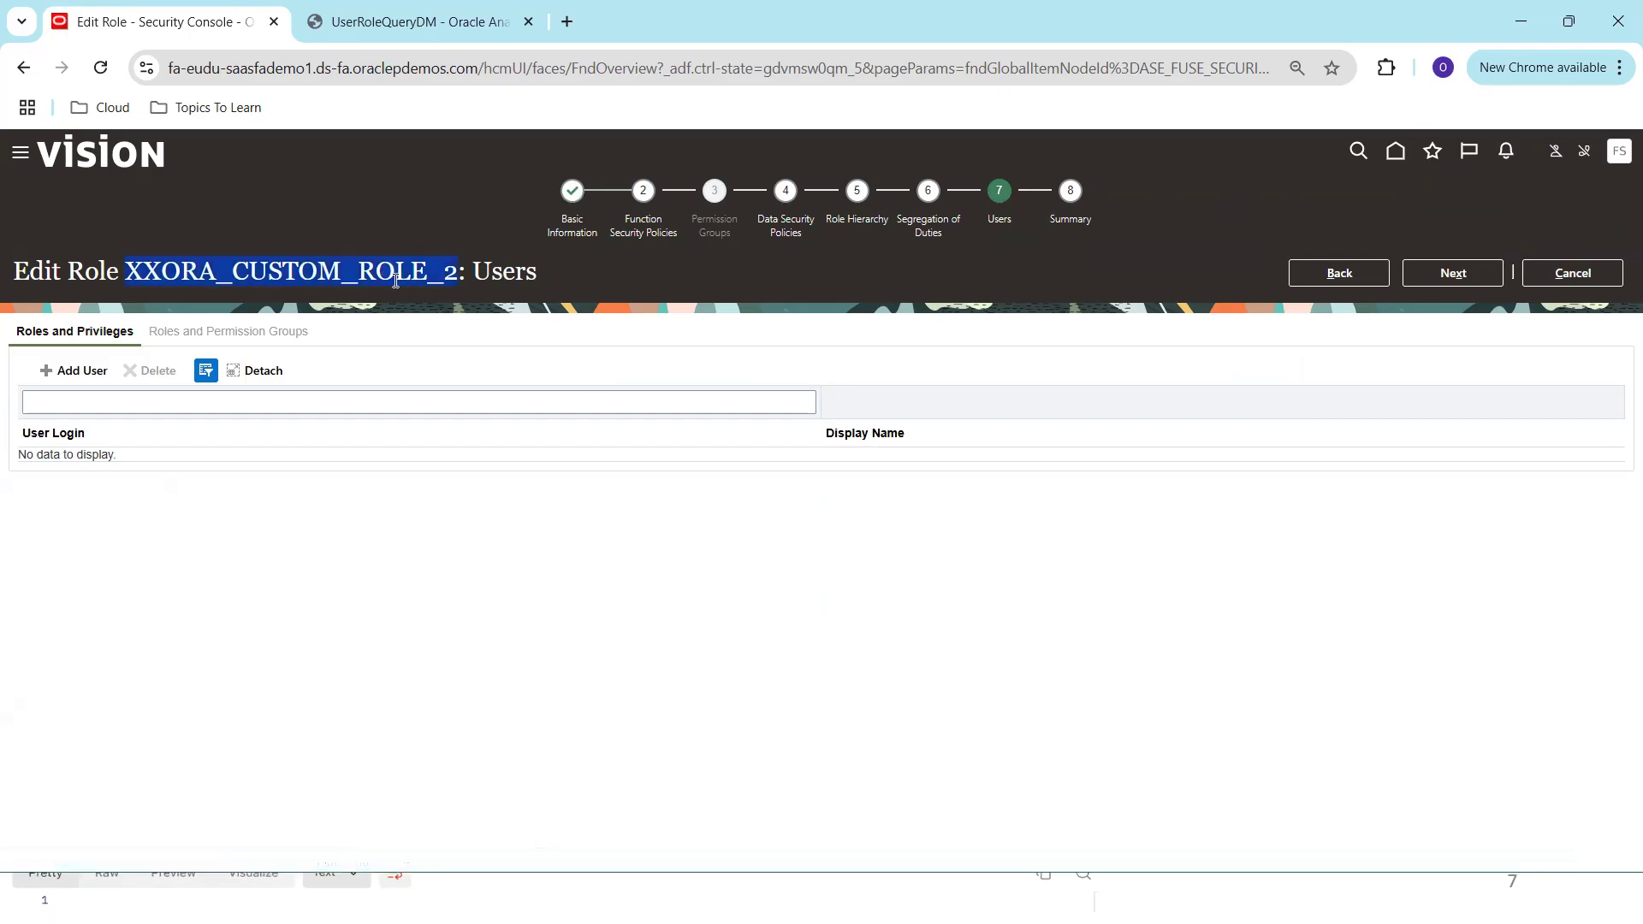
left_click(419, 23)
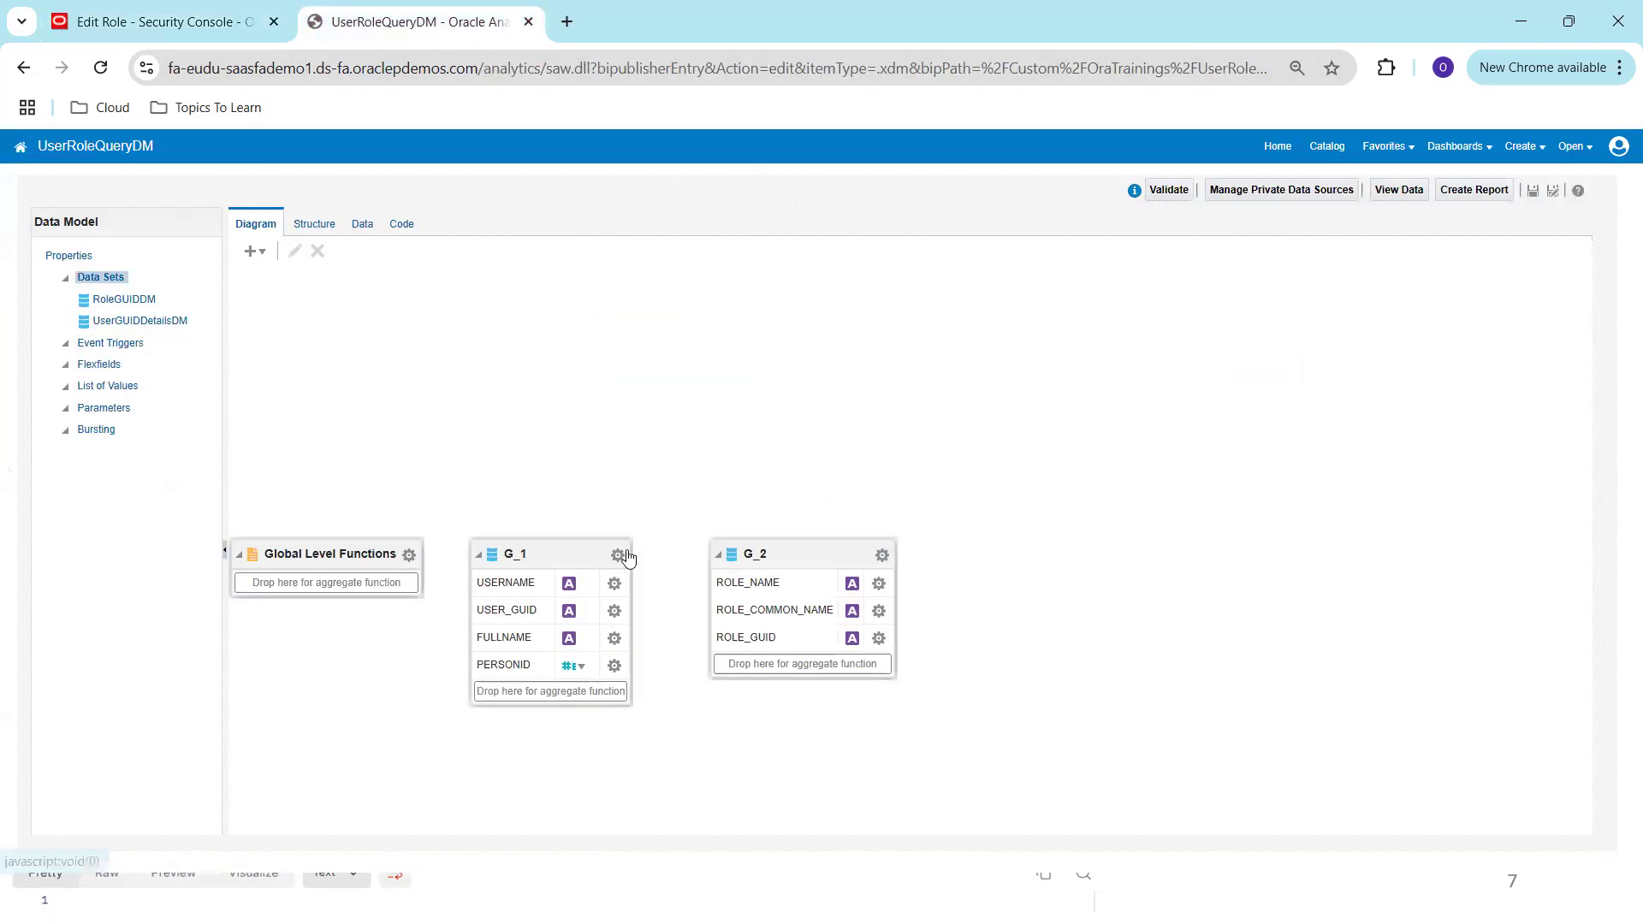
Change the RoleGUIDDM query's role name to 'XXORA_CUSTOM_ROLE_2' and check the user query
left_click(753, 554)
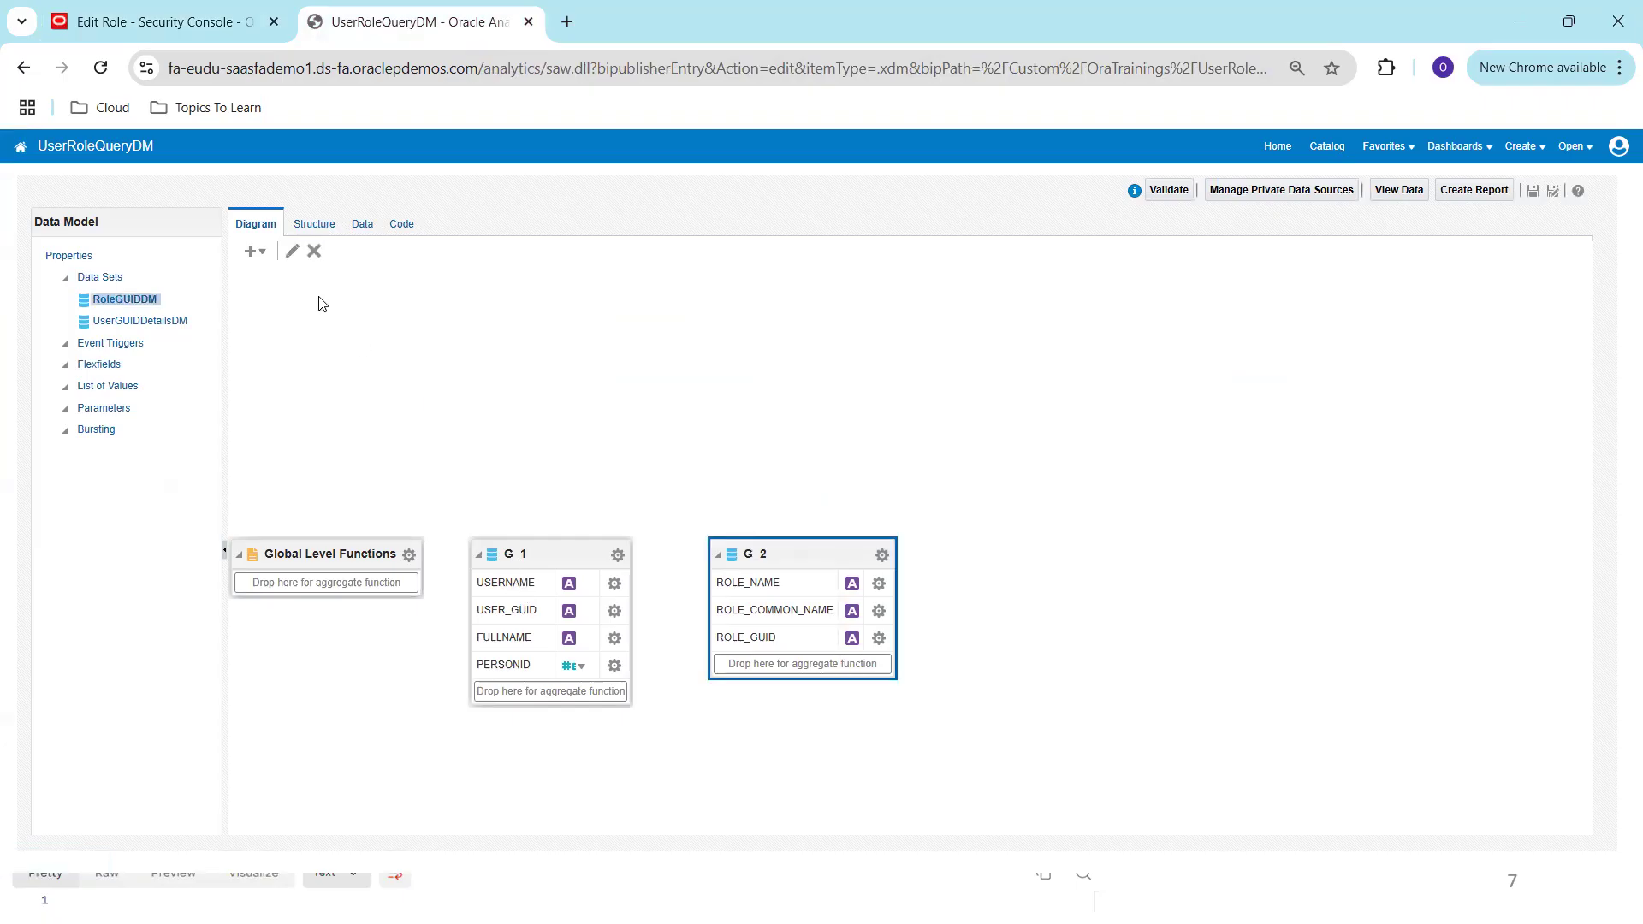
left_click(291, 251)
double_click(703, 559)
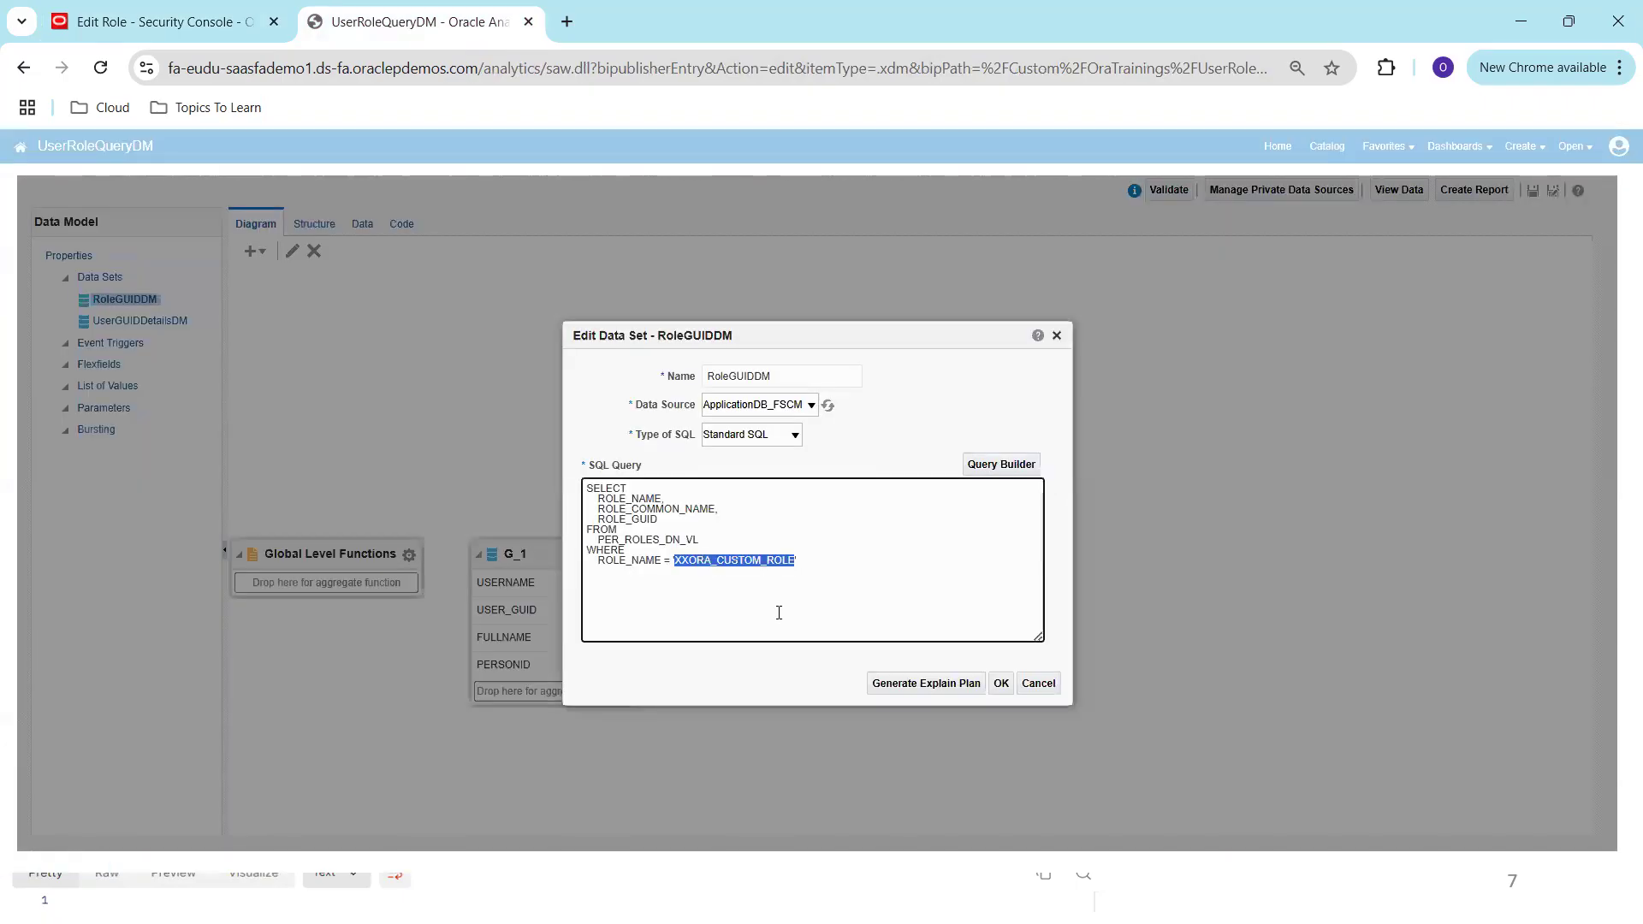
type("'XXORA_CUSTOM_ROLE_2'")
left_click(1001, 683)
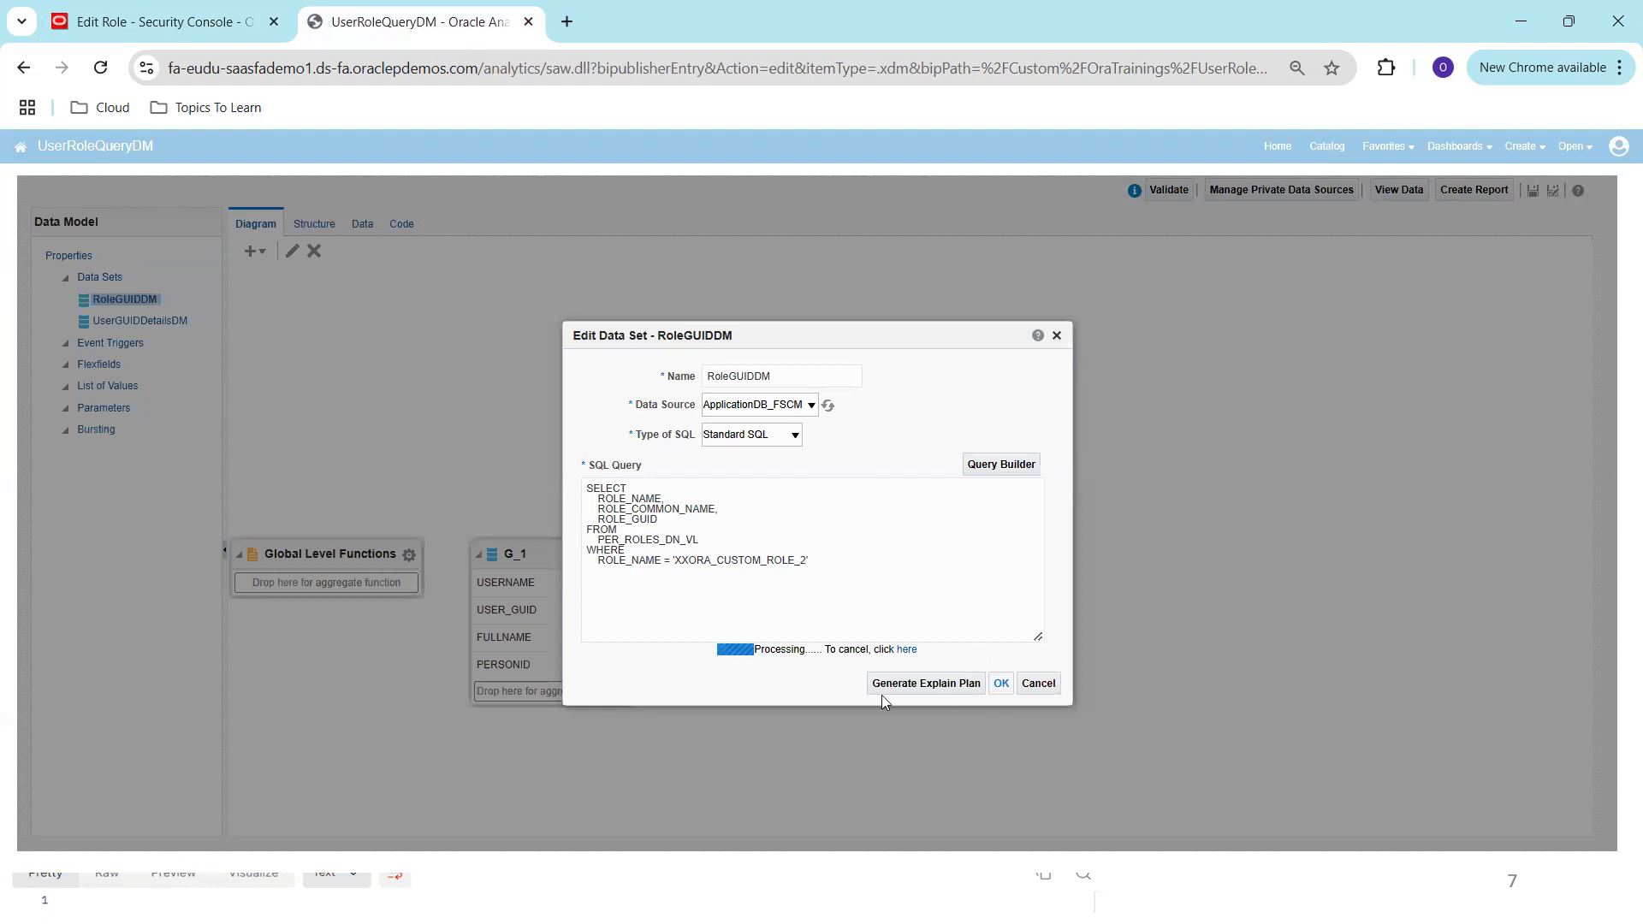
left_click(518, 543)
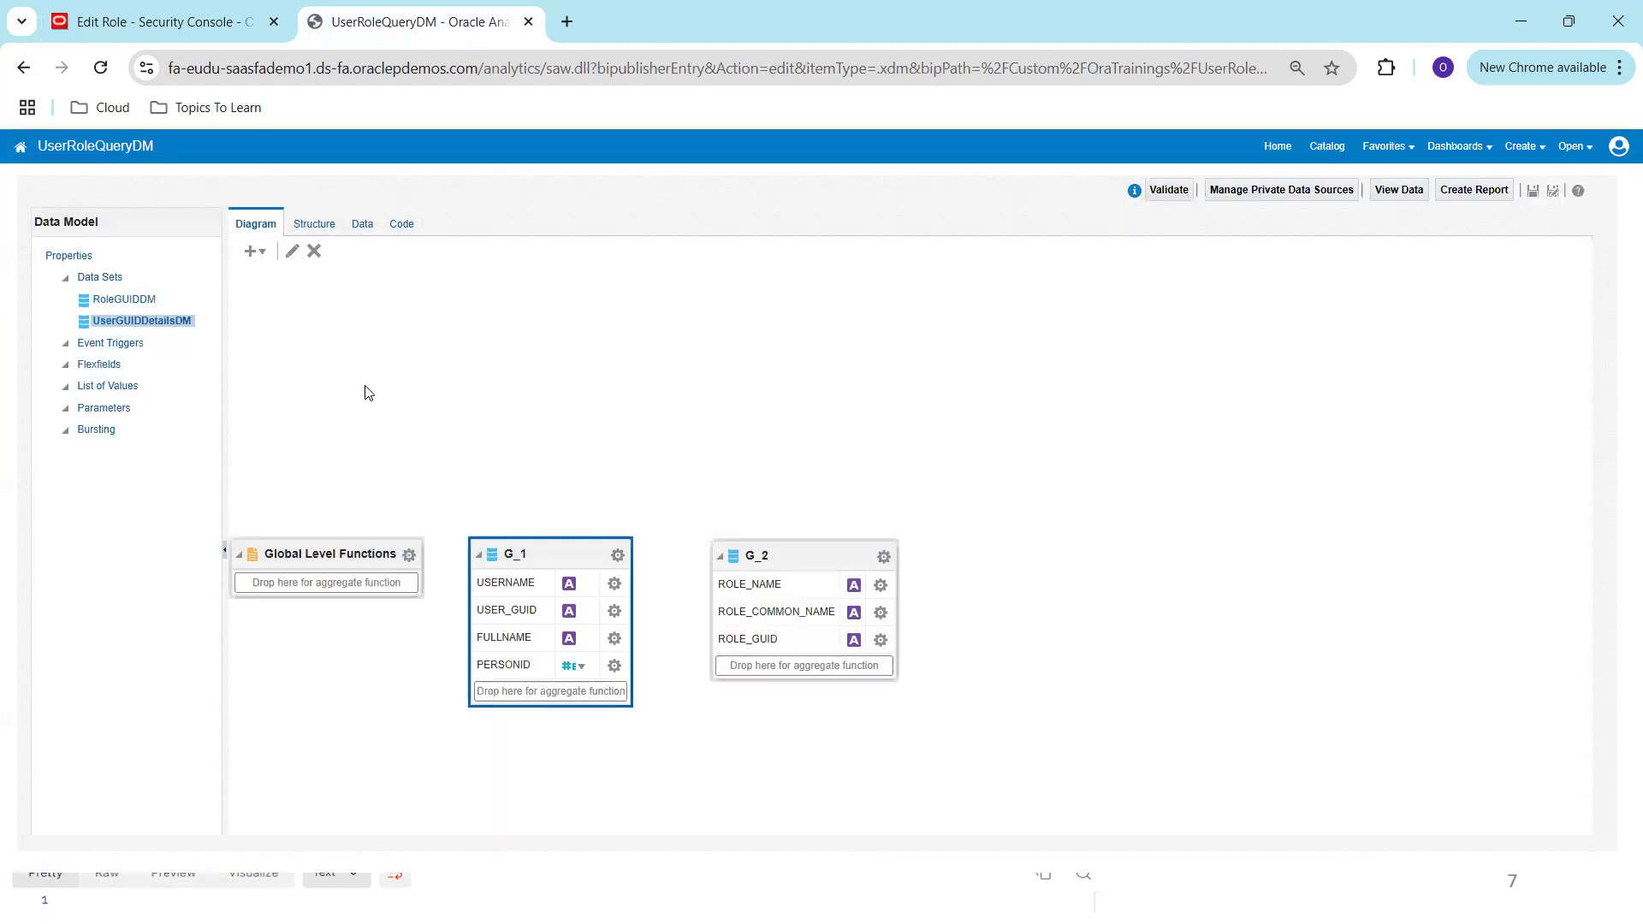
left_click(292, 250)
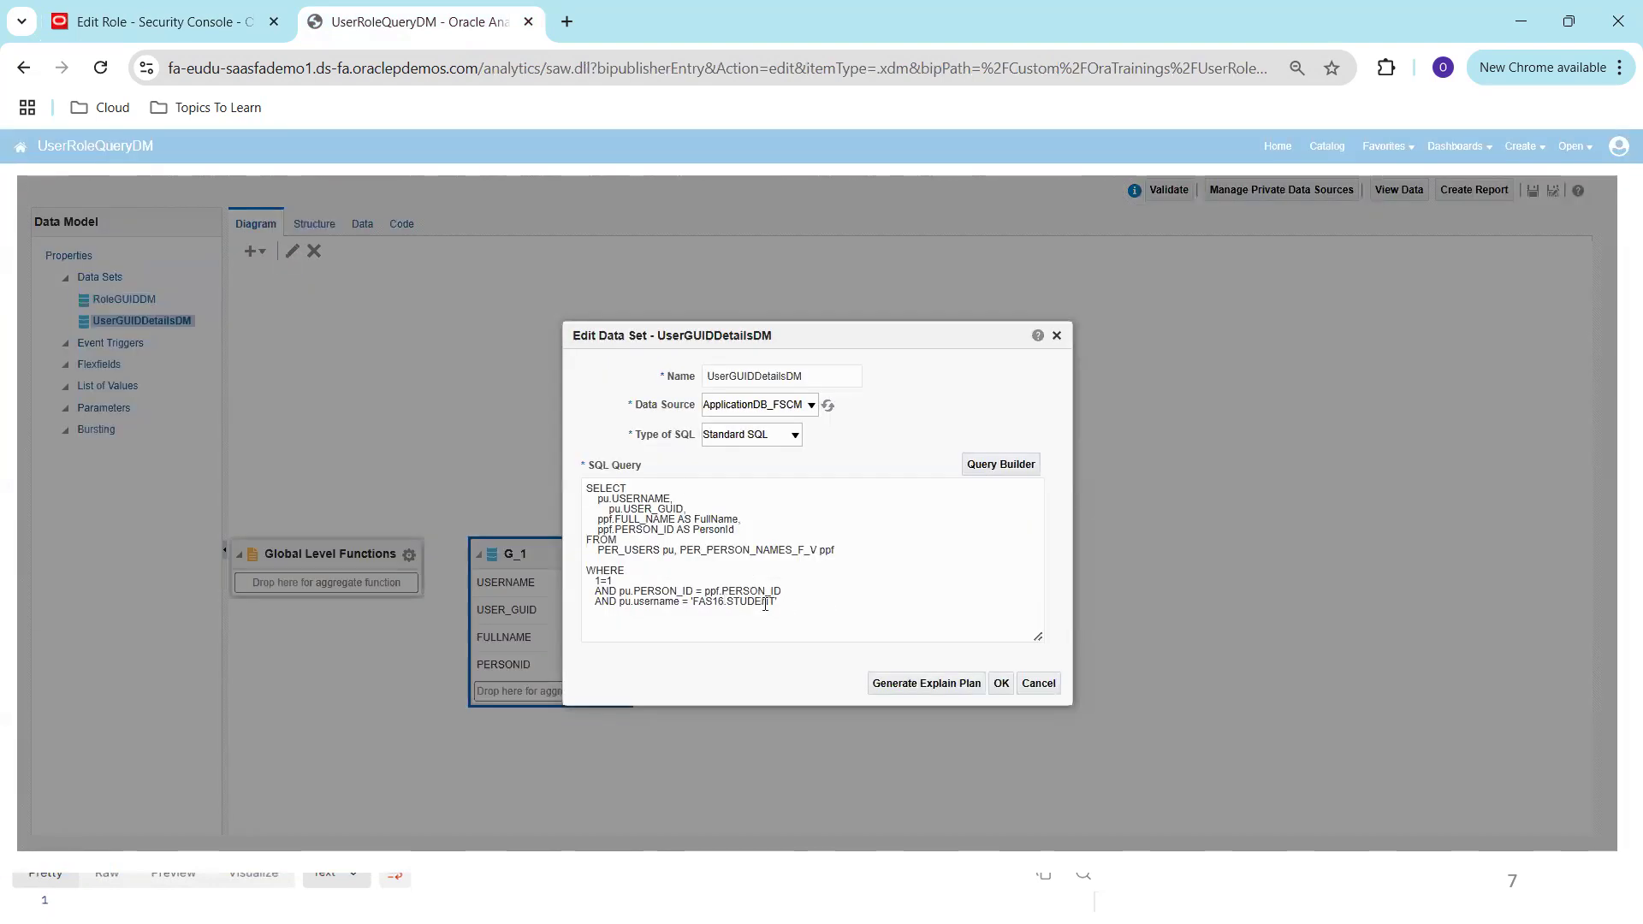
left_click(1001, 683)
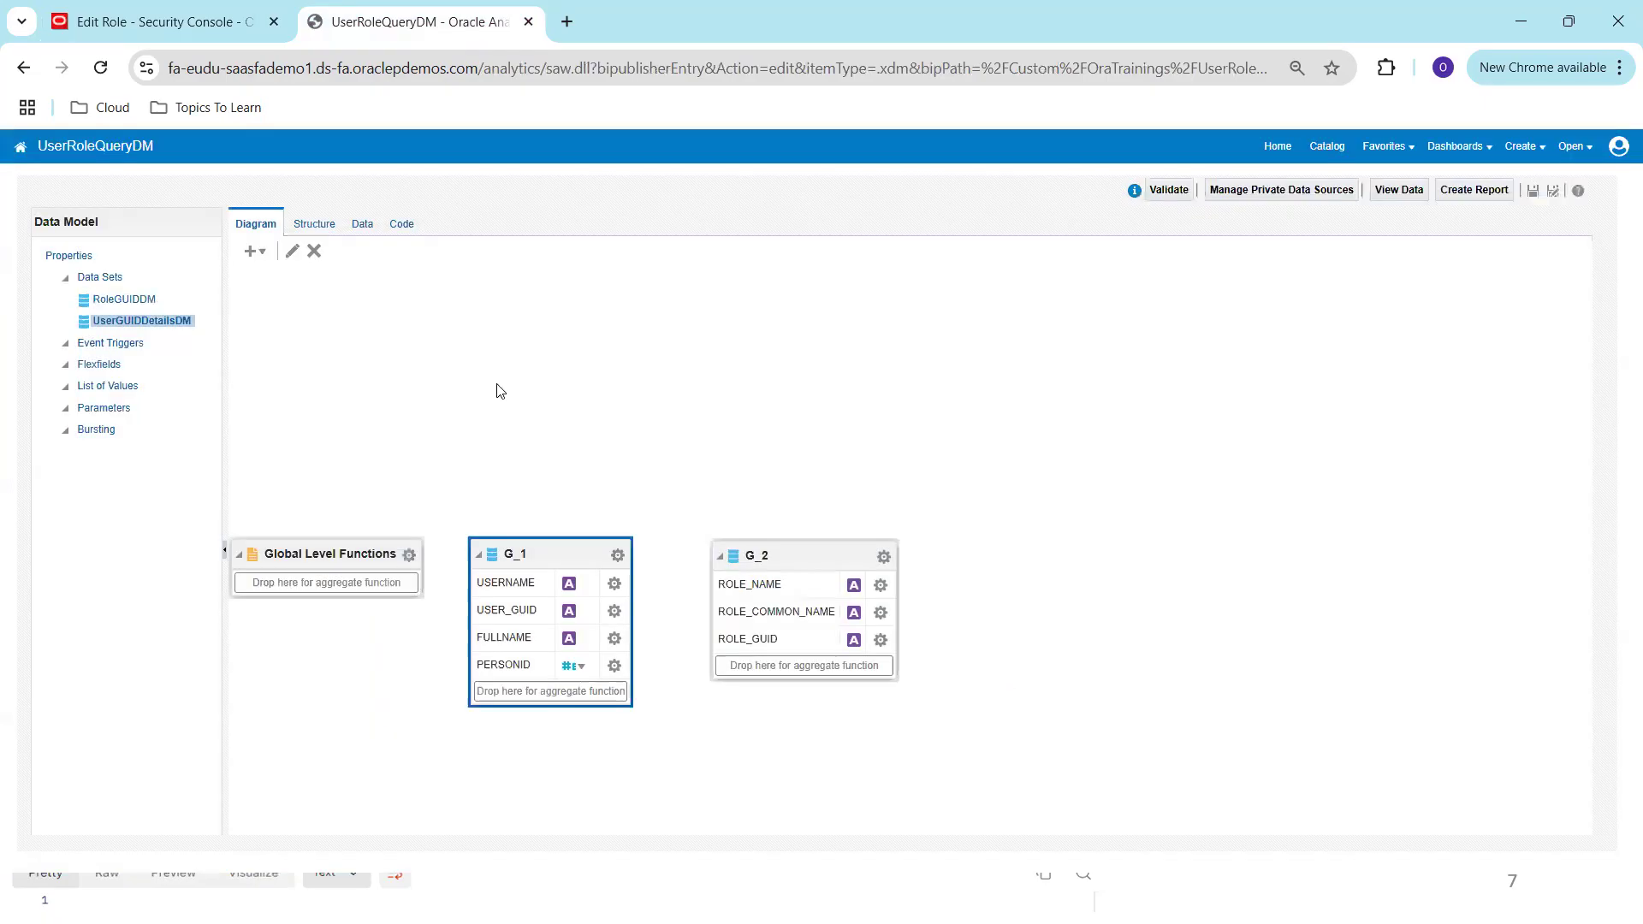
Run and save the data model, showing the USER_GUID and ROLE_GUID in table view
left_click(361, 224)
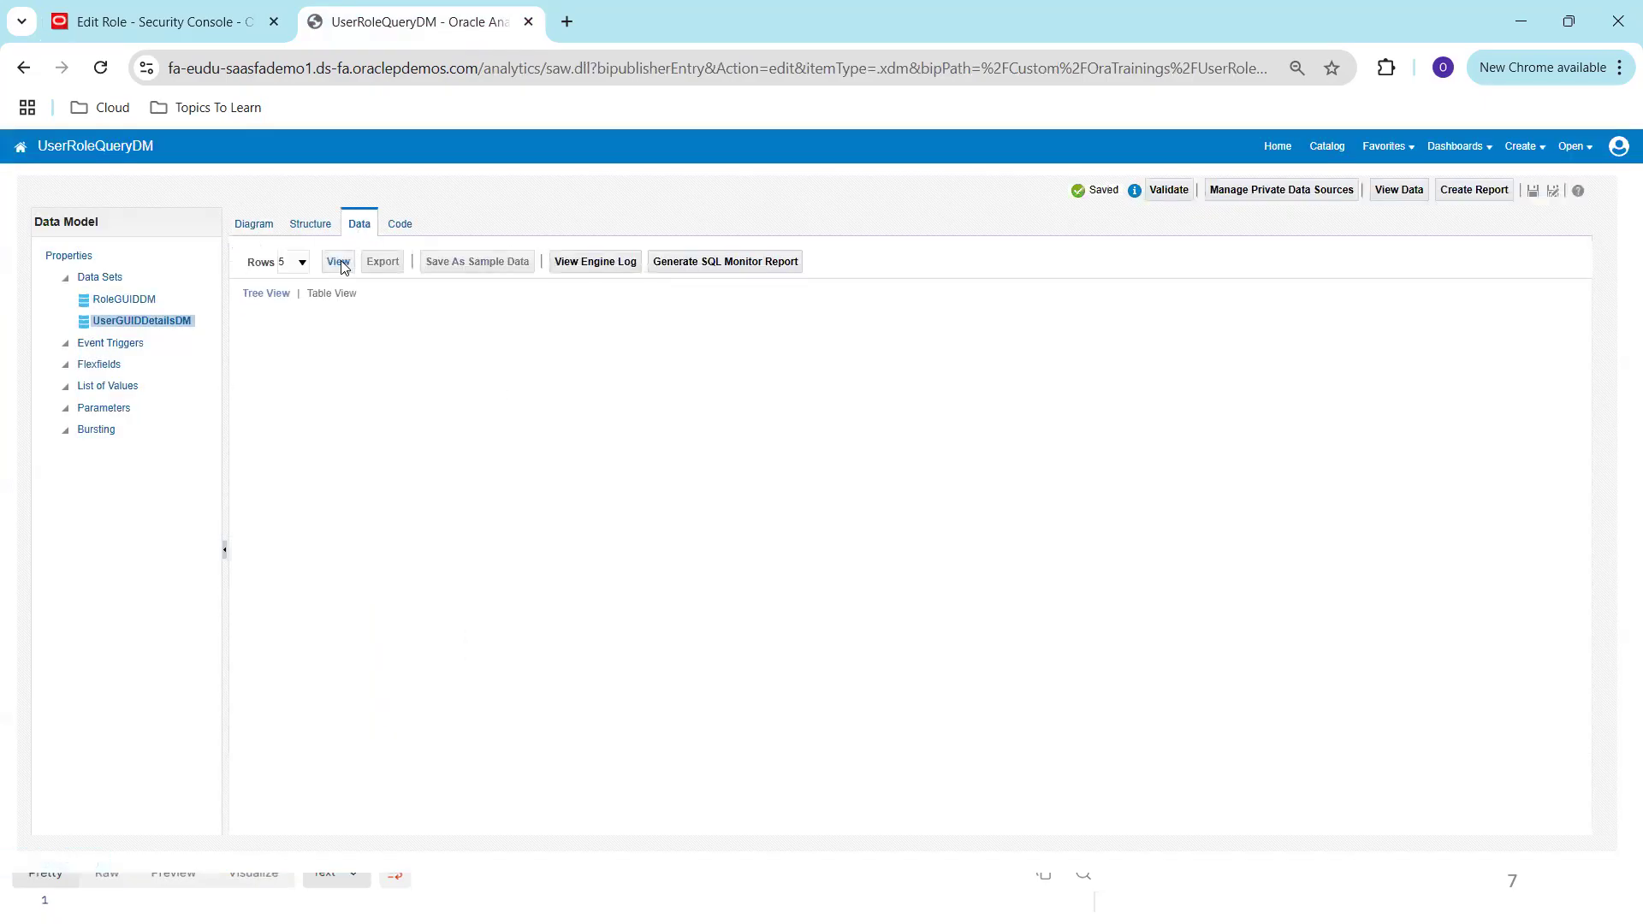
left_click(338, 261)
left_click(1532, 190)
left_click(332, 293)
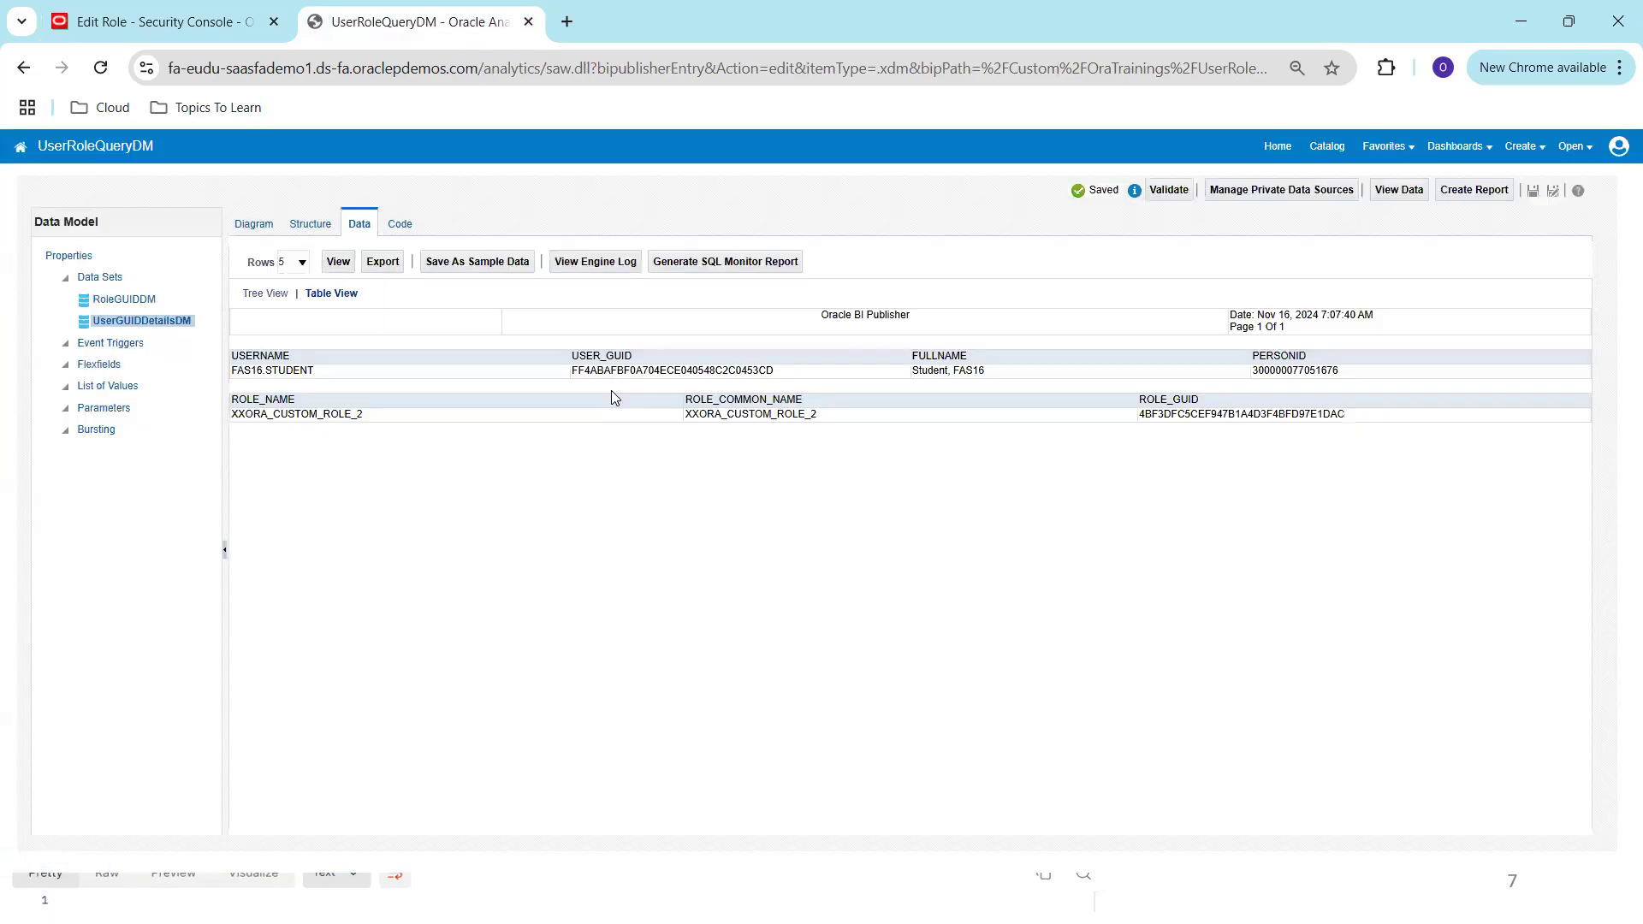
double_click(661, 369)
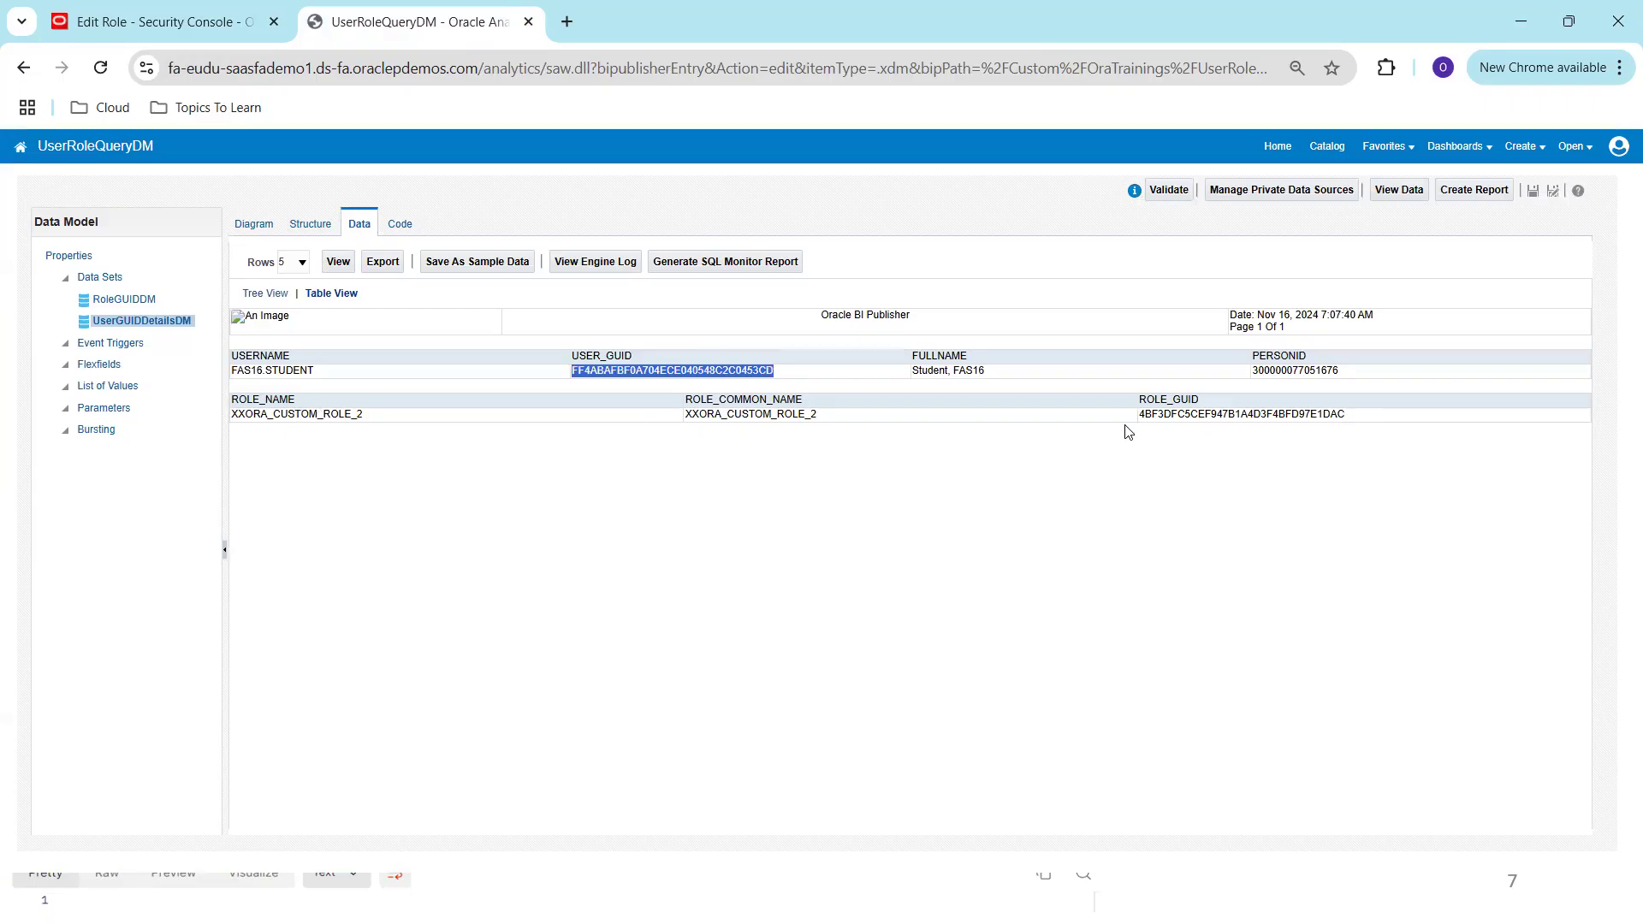
double_click(1162, 413)
key("alt+Tab")
key("alt+Tab")
key("alt+Tab")
key("alt+Tab")
key("alt+Tab")
key("alt+Tab")
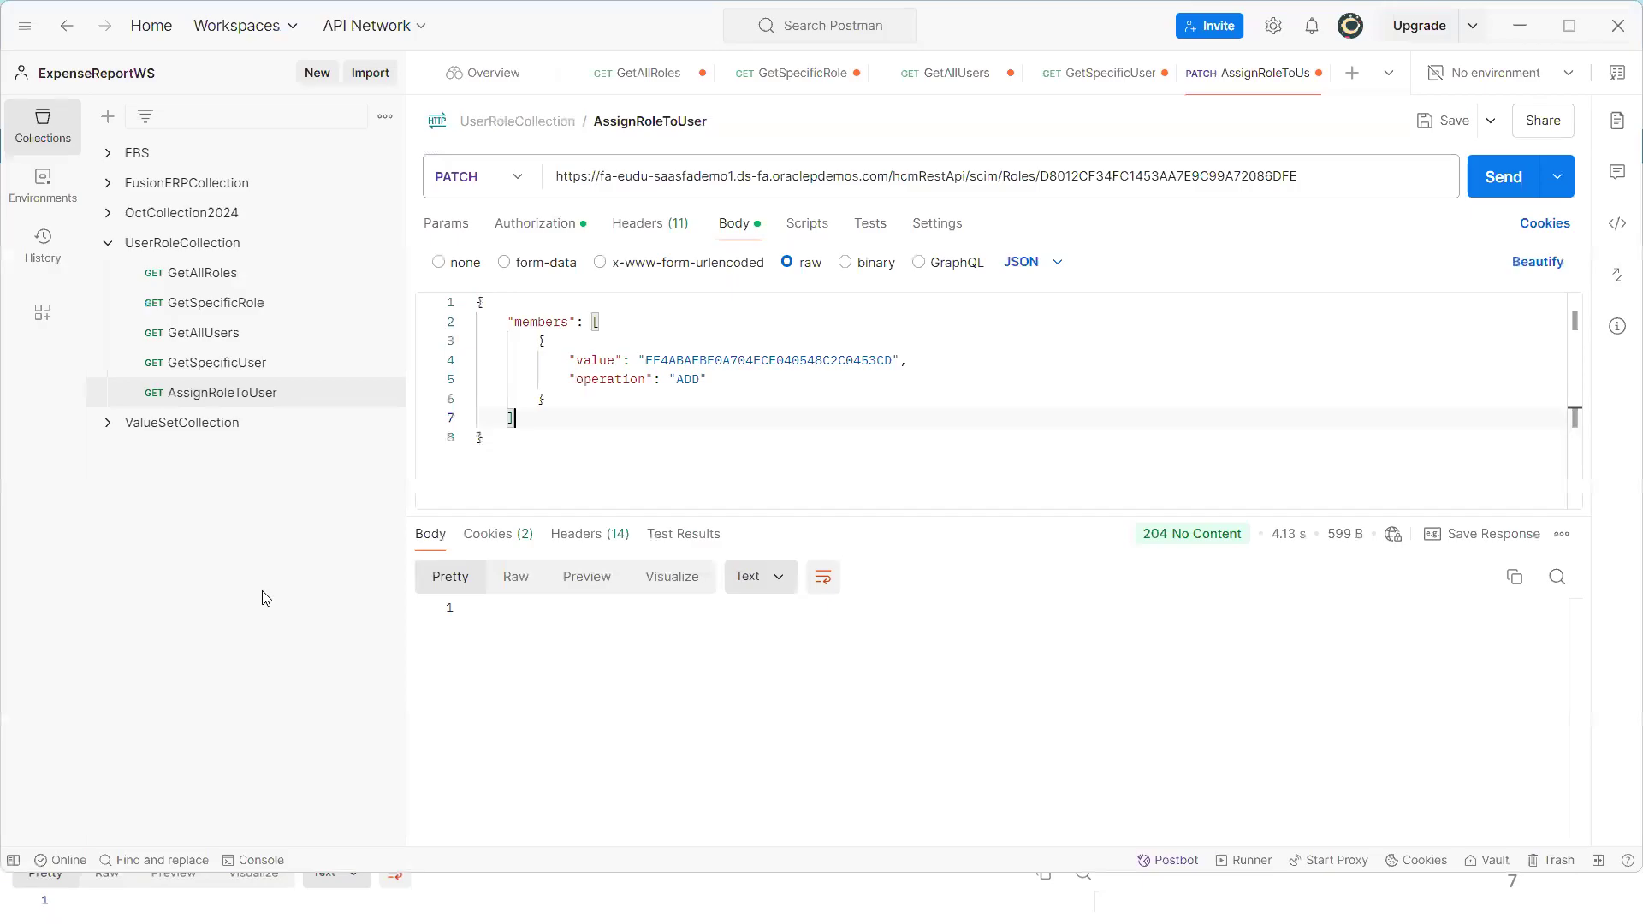
Review the GetAllRoles request's host, REST resource path and Basic Auth credentials
left_click(219, 285)
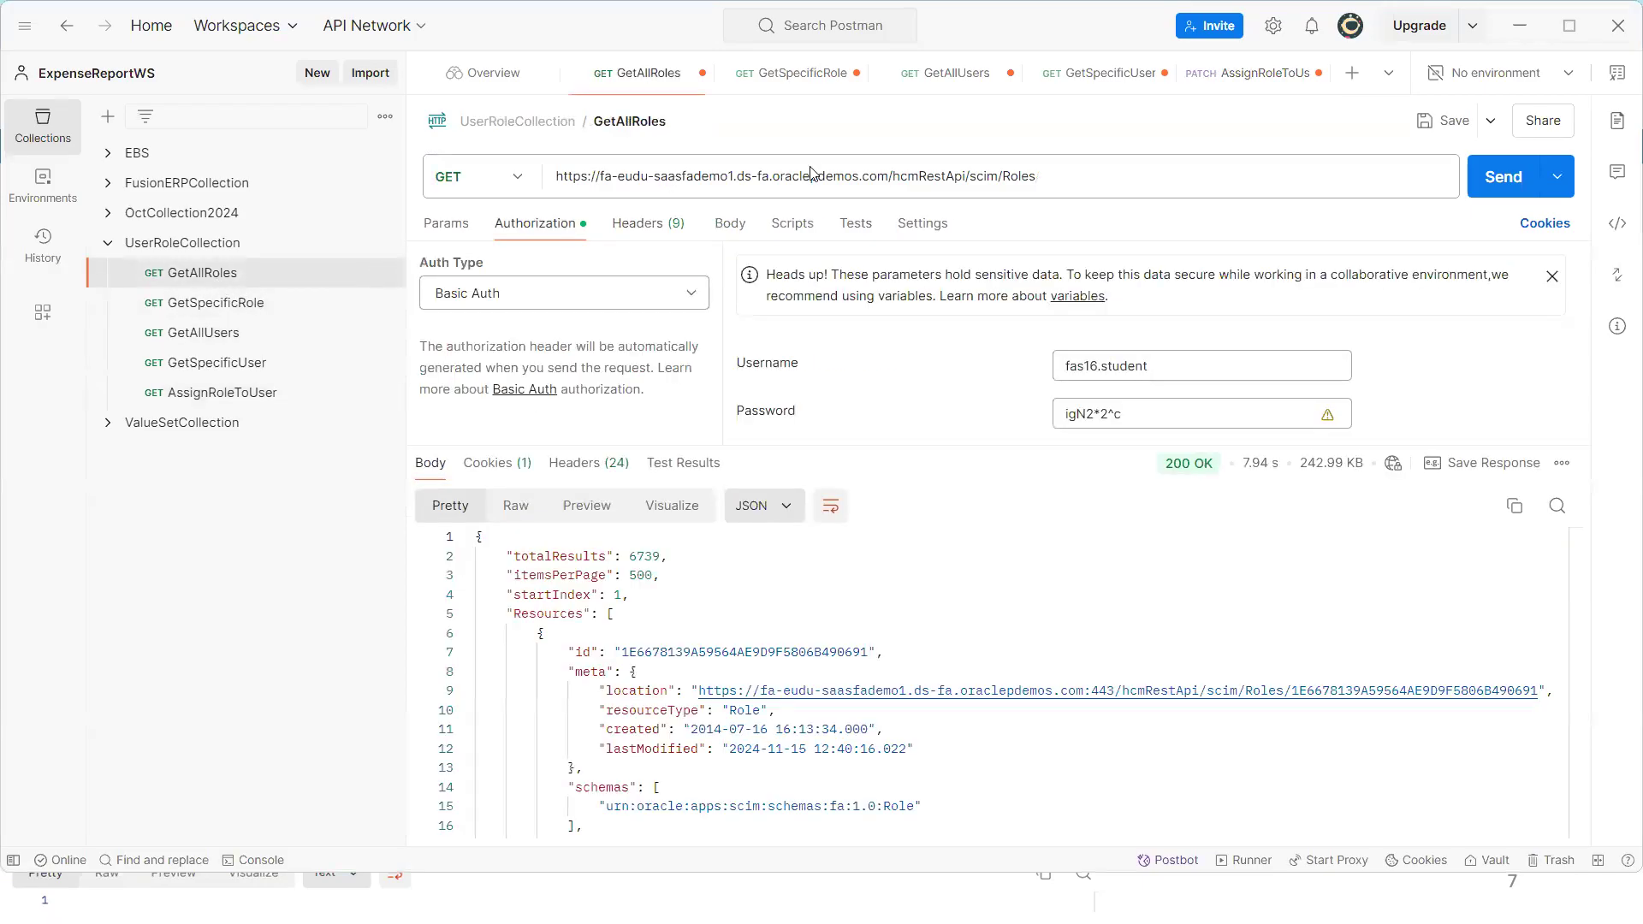
left_click_drag(888, 176, 522, 178)
left_click(1056, 176)
left_click_drag(1056, 176, 889, 175)
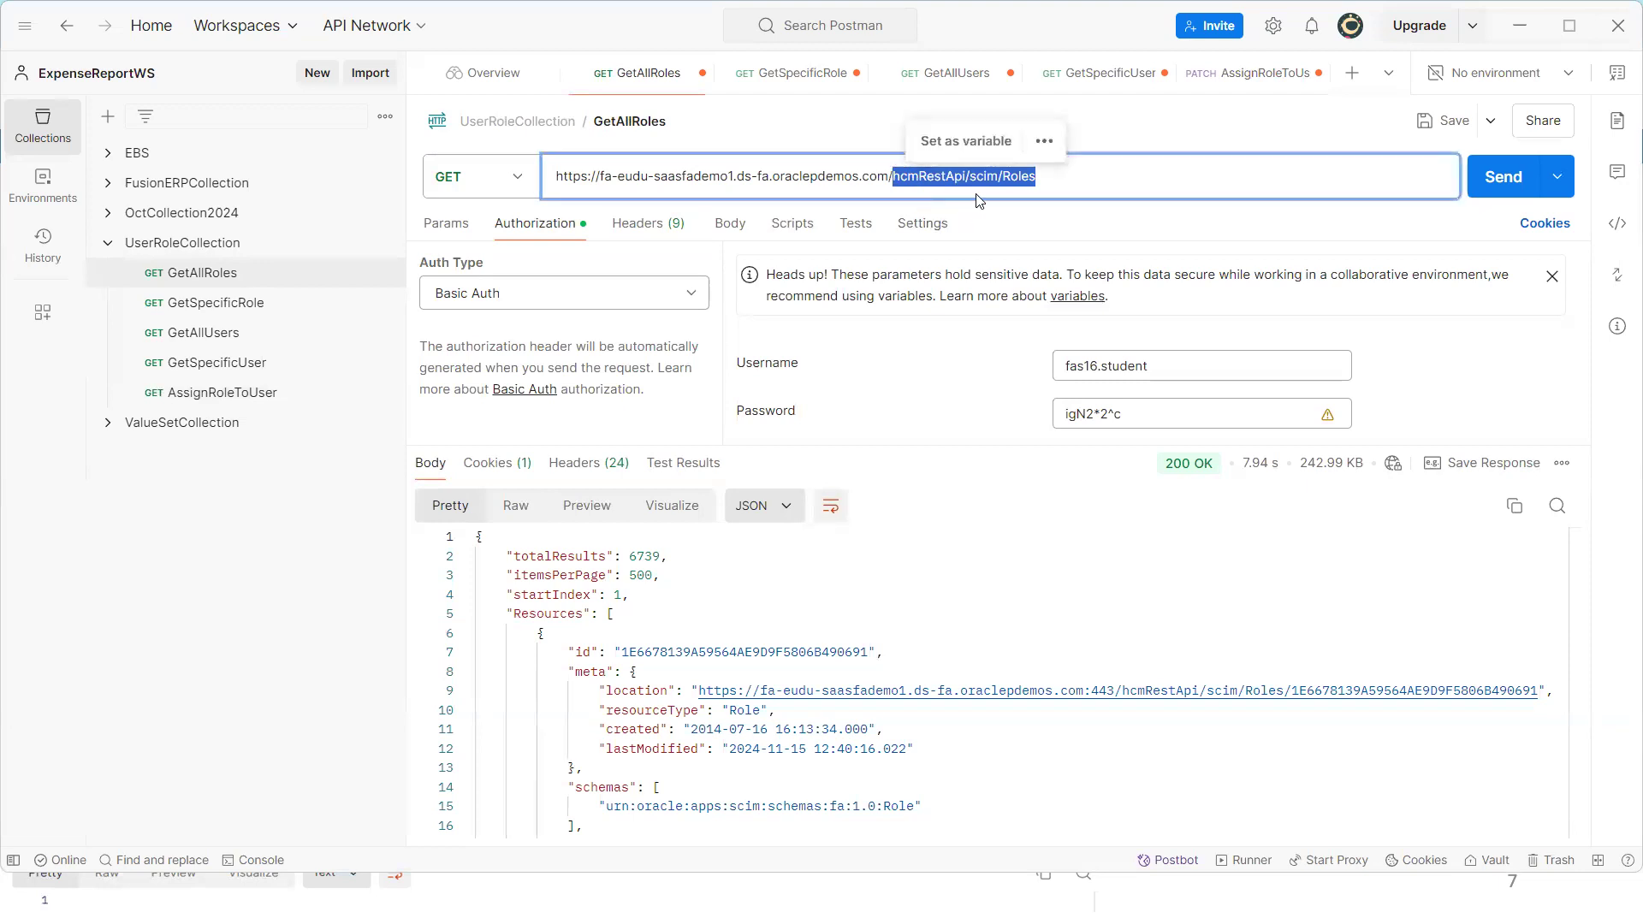
left_click(1059, 183)
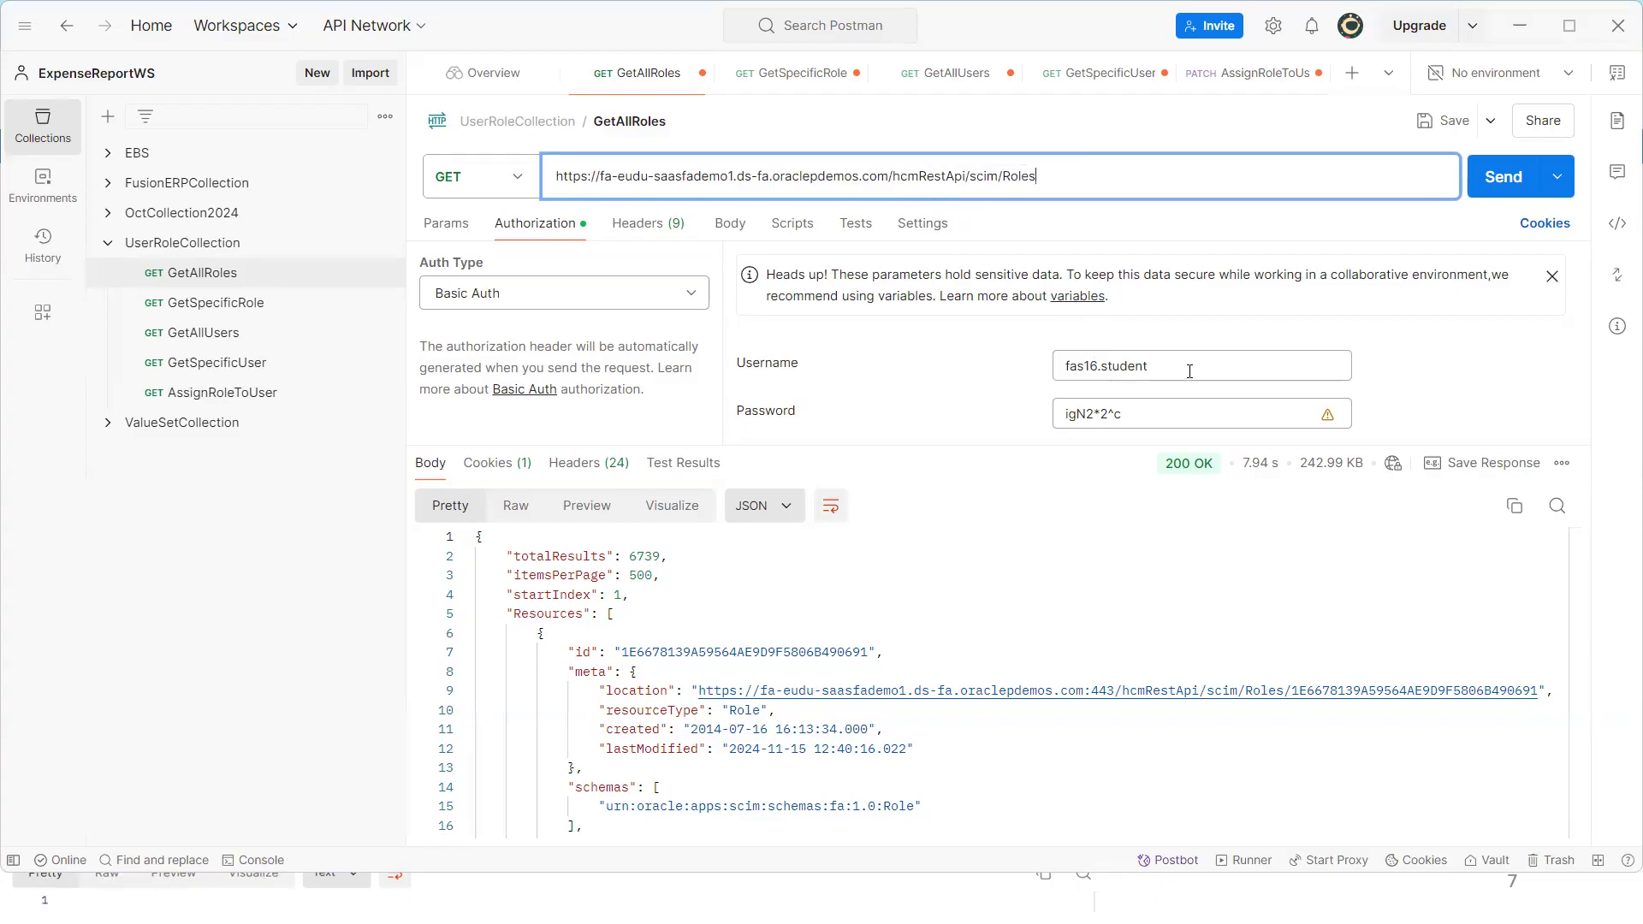
left_click(1313, 414)
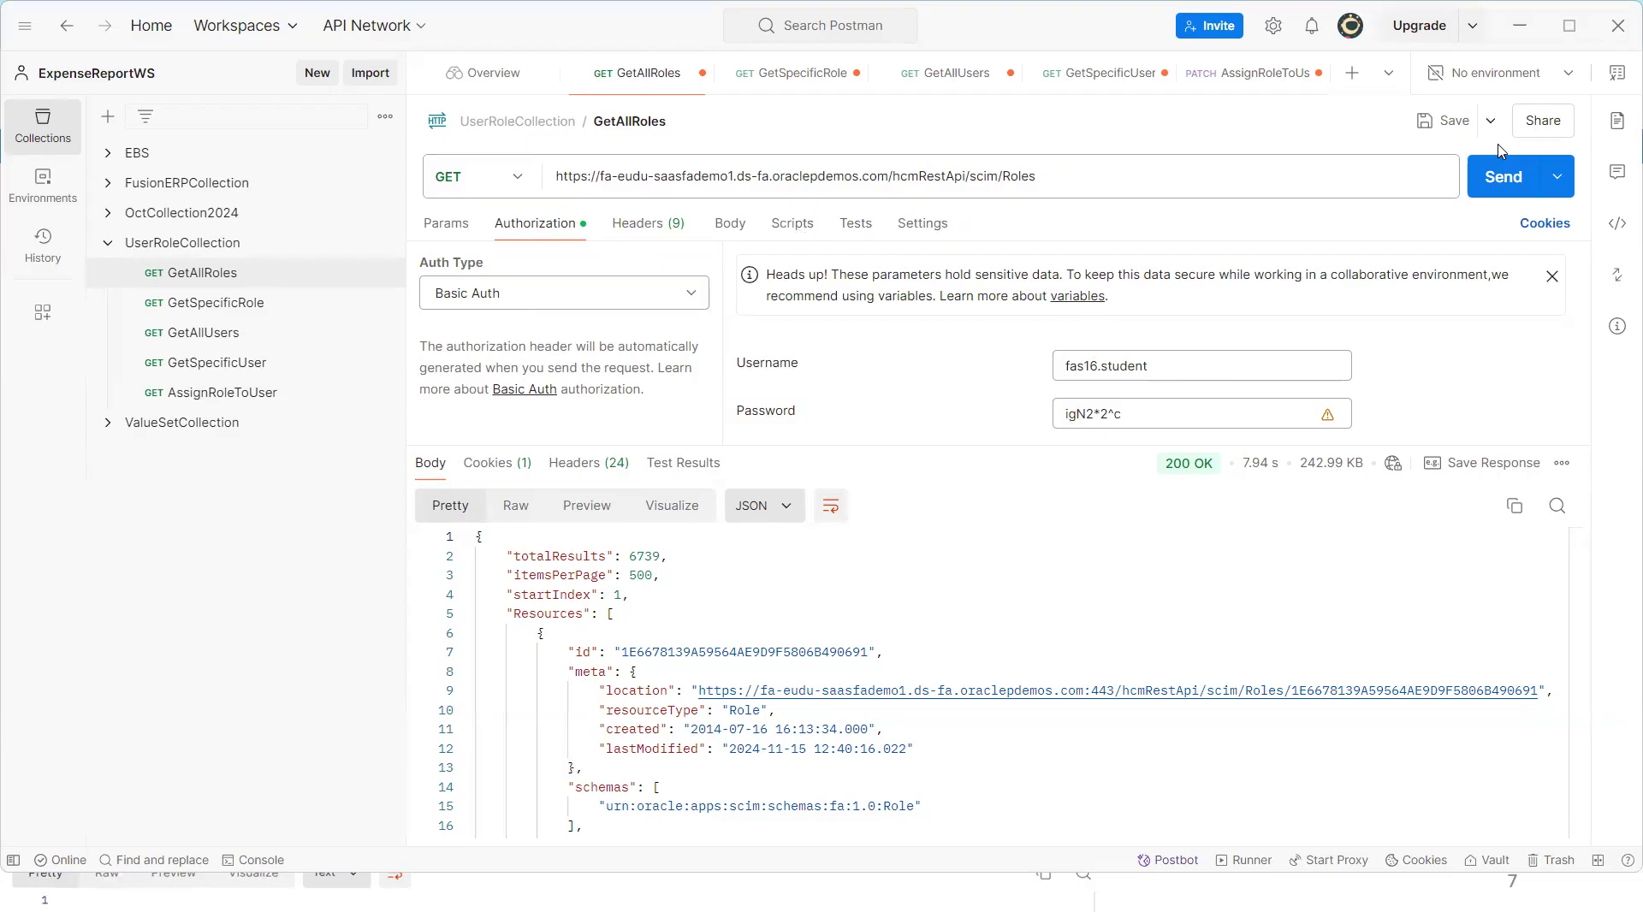
Resend GetAllRoles, returning 6743 roles at 500 items per page
left_click(1513, 190)
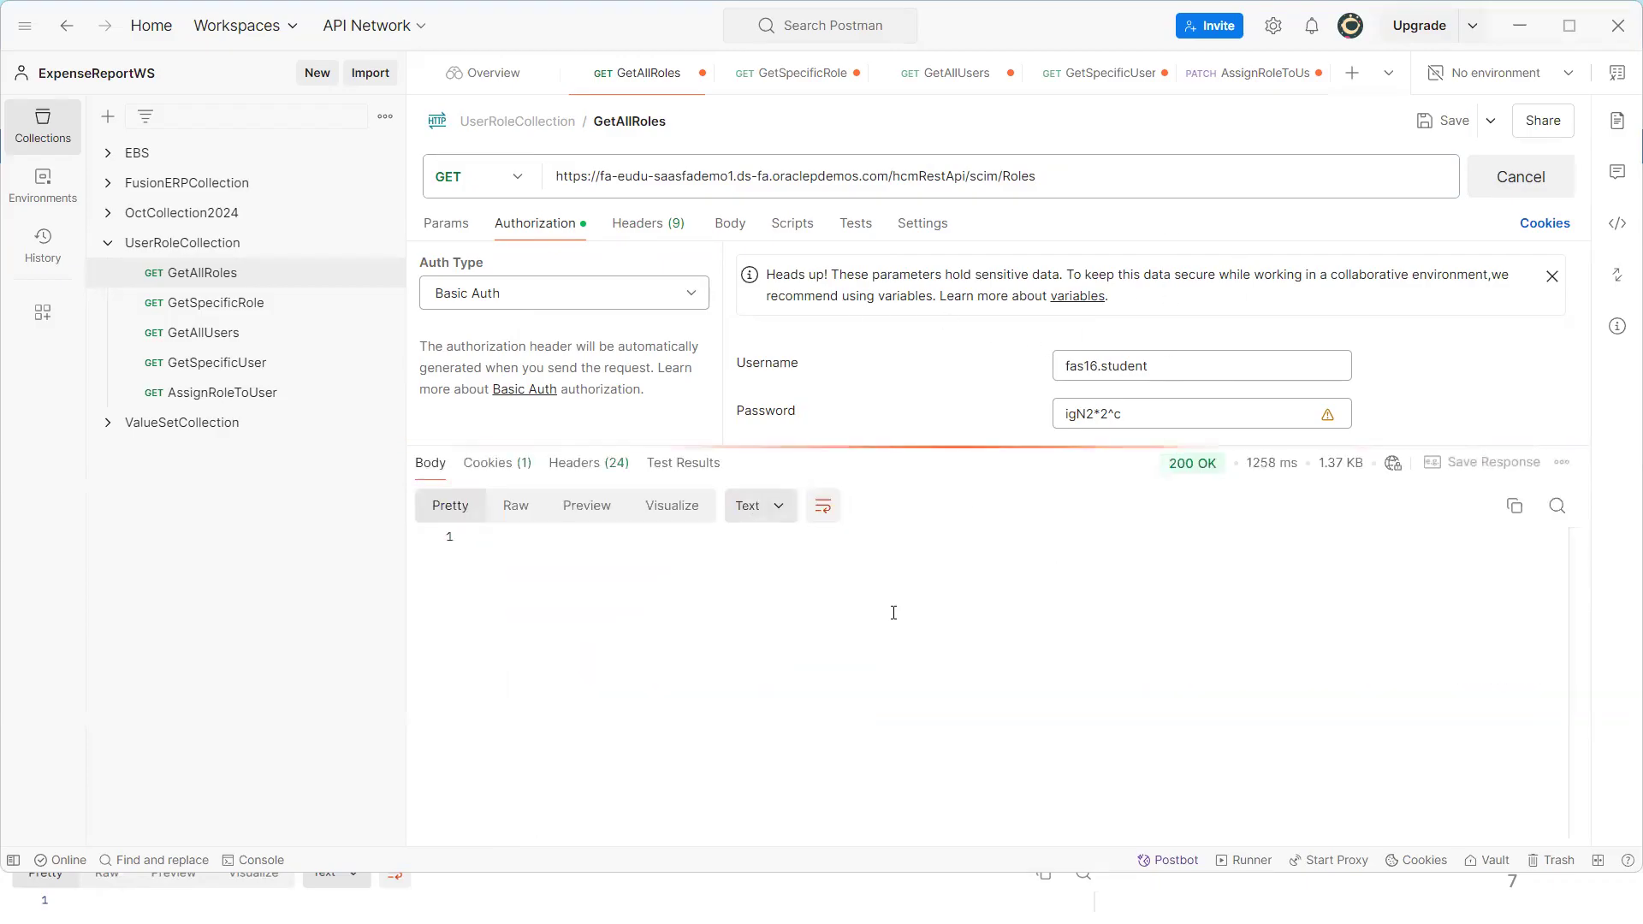
left_click(794, 607)
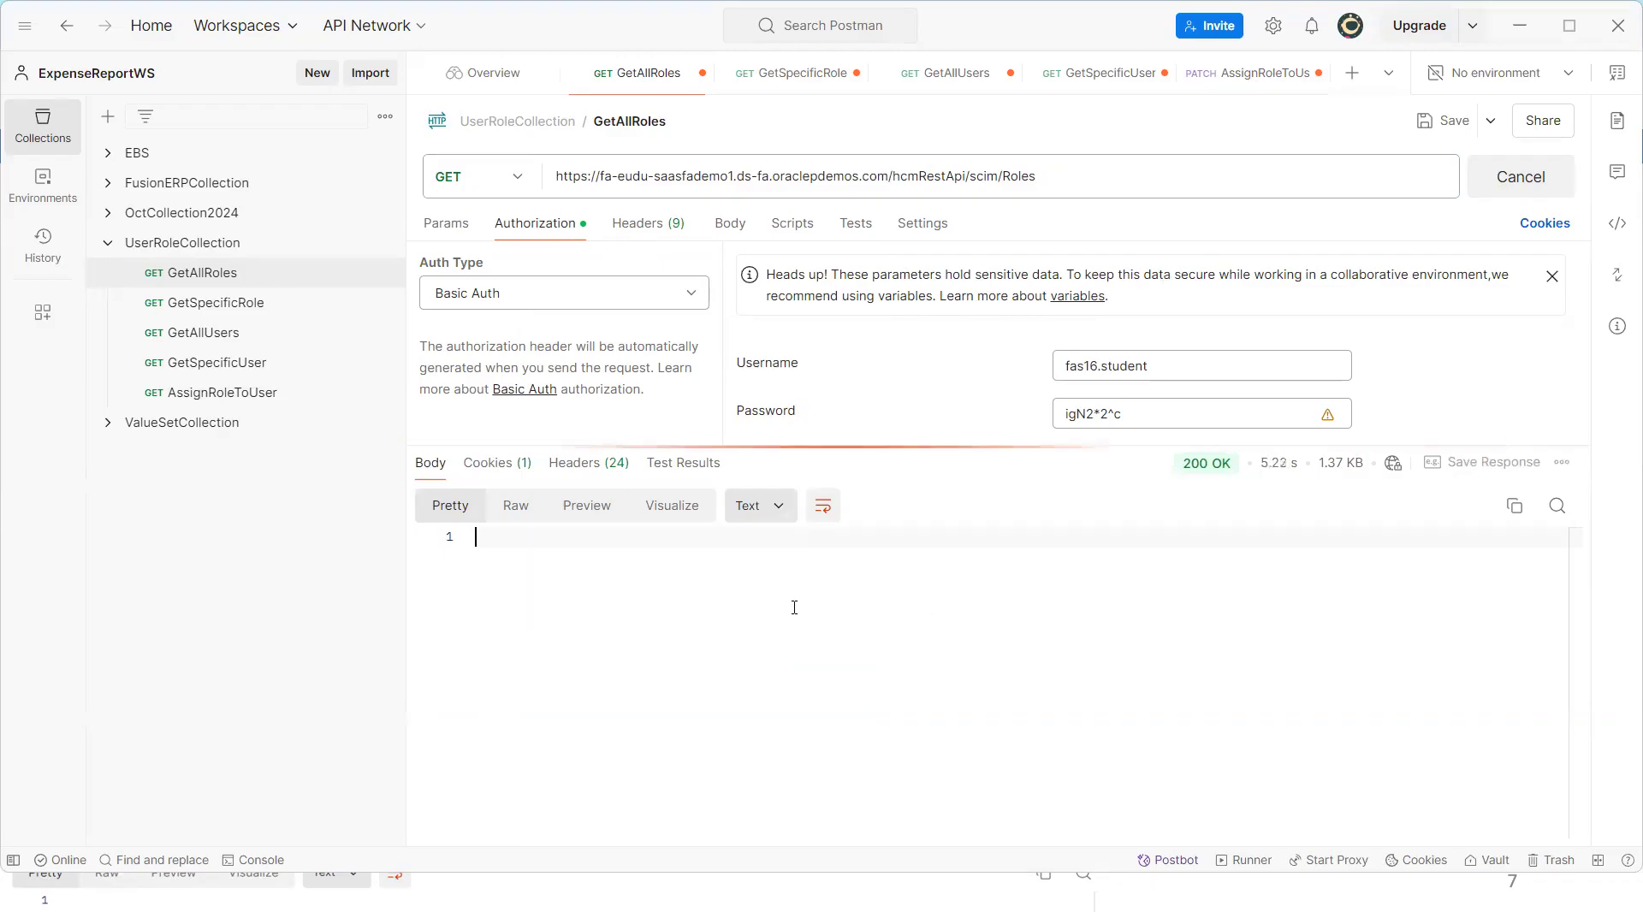
left_click(802, 583)
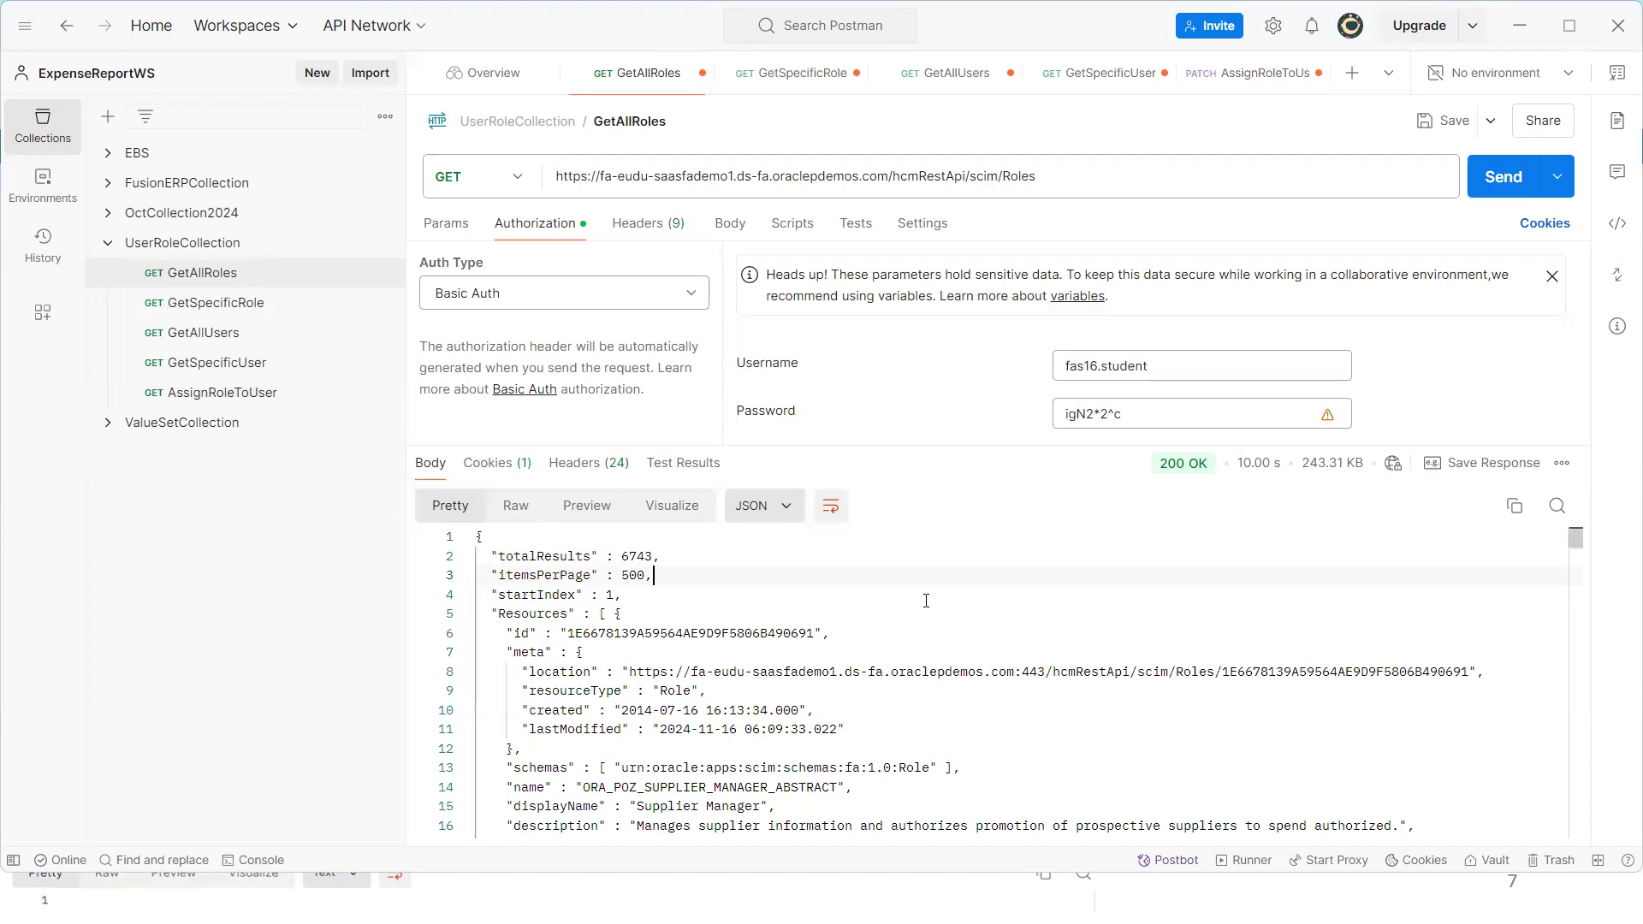
left_click_drag(1574, 539, 1574, 518)
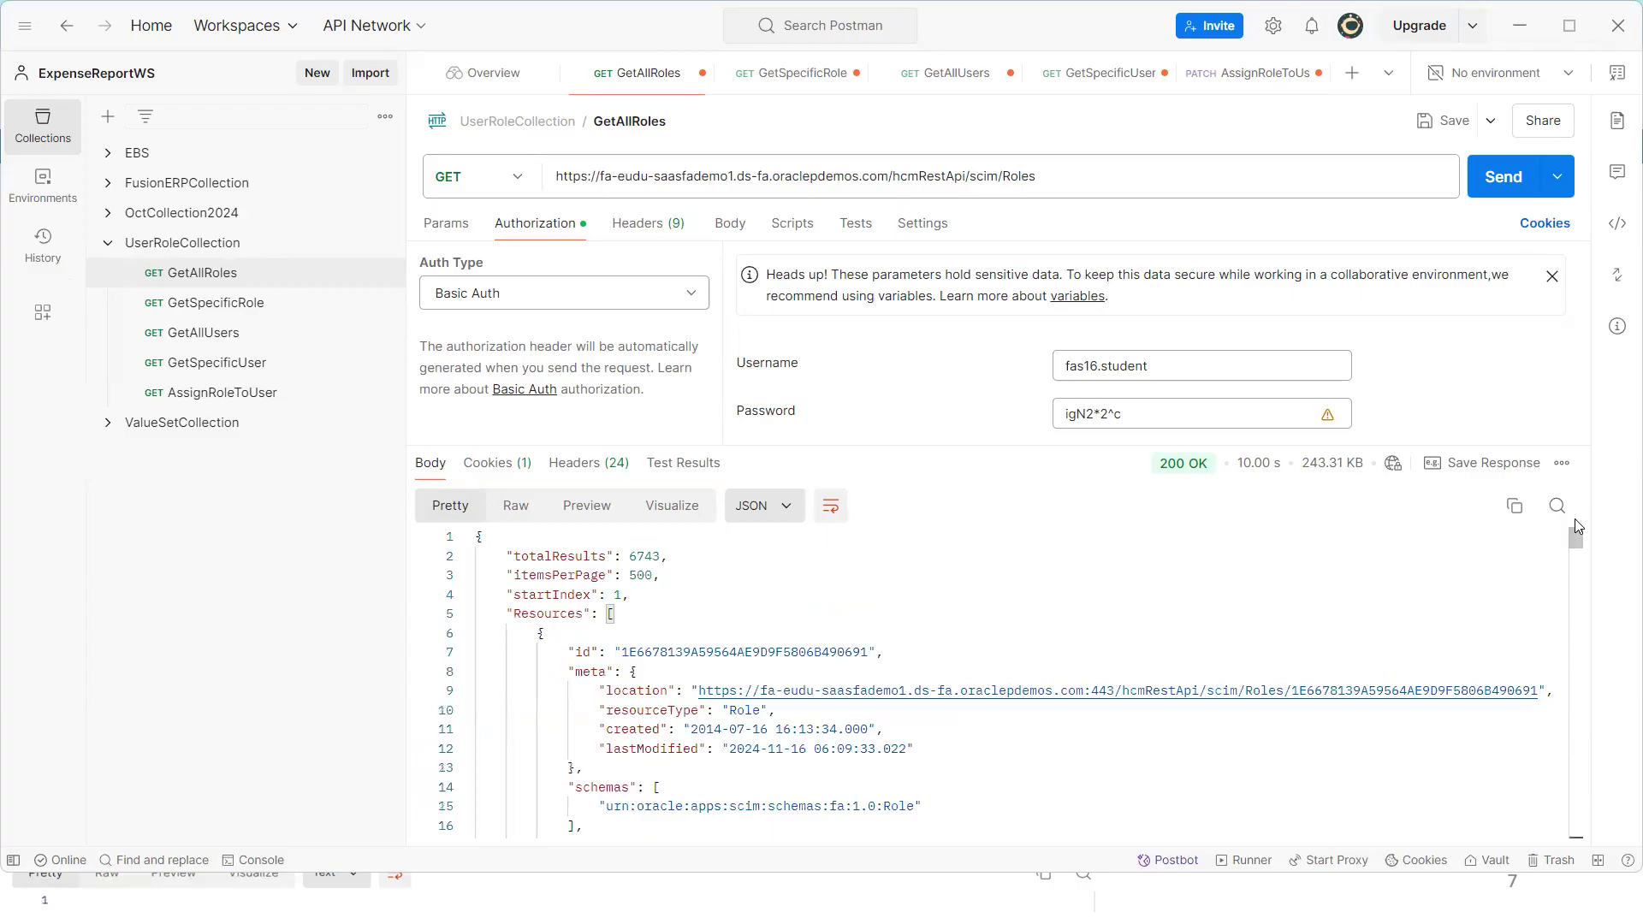
Fetch role 4BF3DFC5CEF947B1A4D3F4BFD97E1DAC via GetSpecificRole, returning XXORA_CUSTOM_ROLE_2 with category JOB
left_click(194, 308)
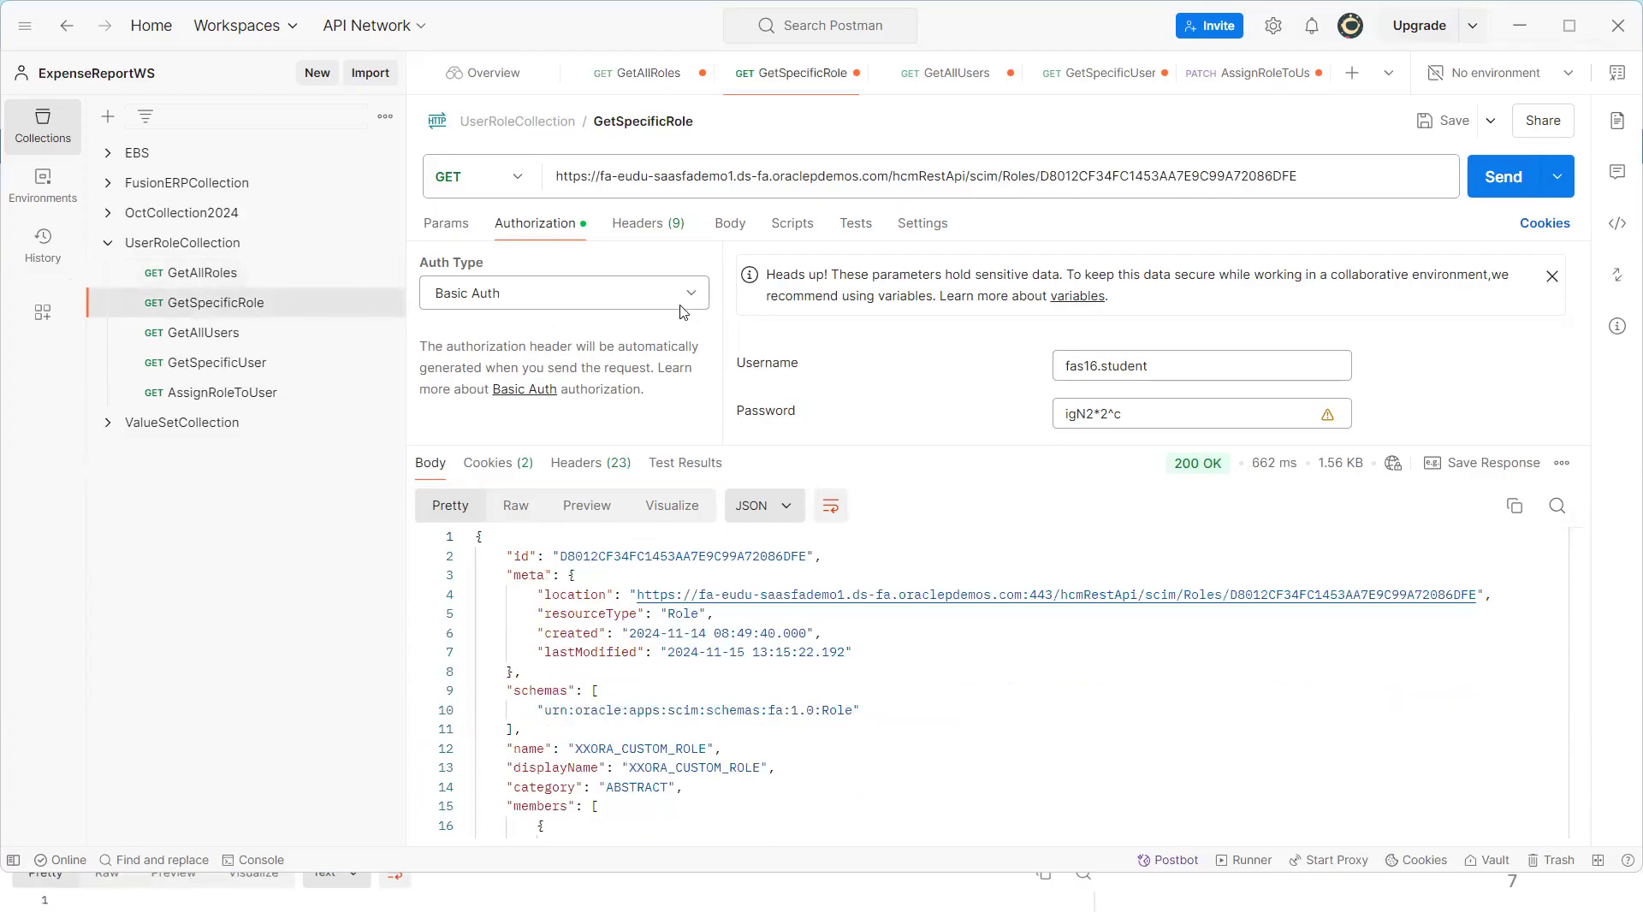
key("alt+Tab")
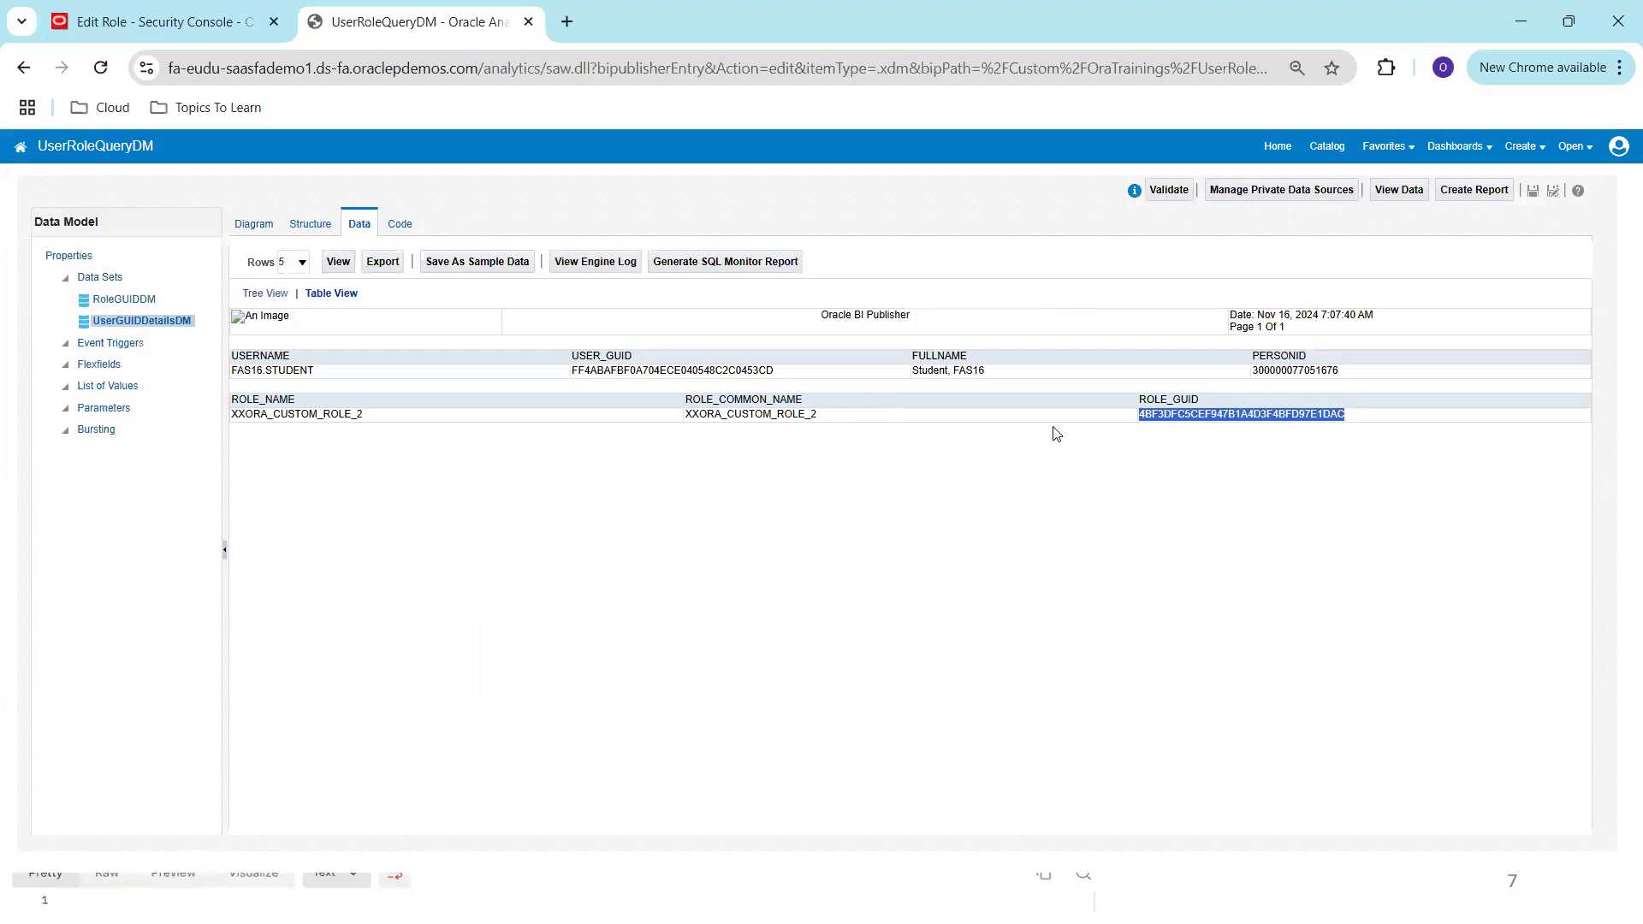
key("alt+Tab")
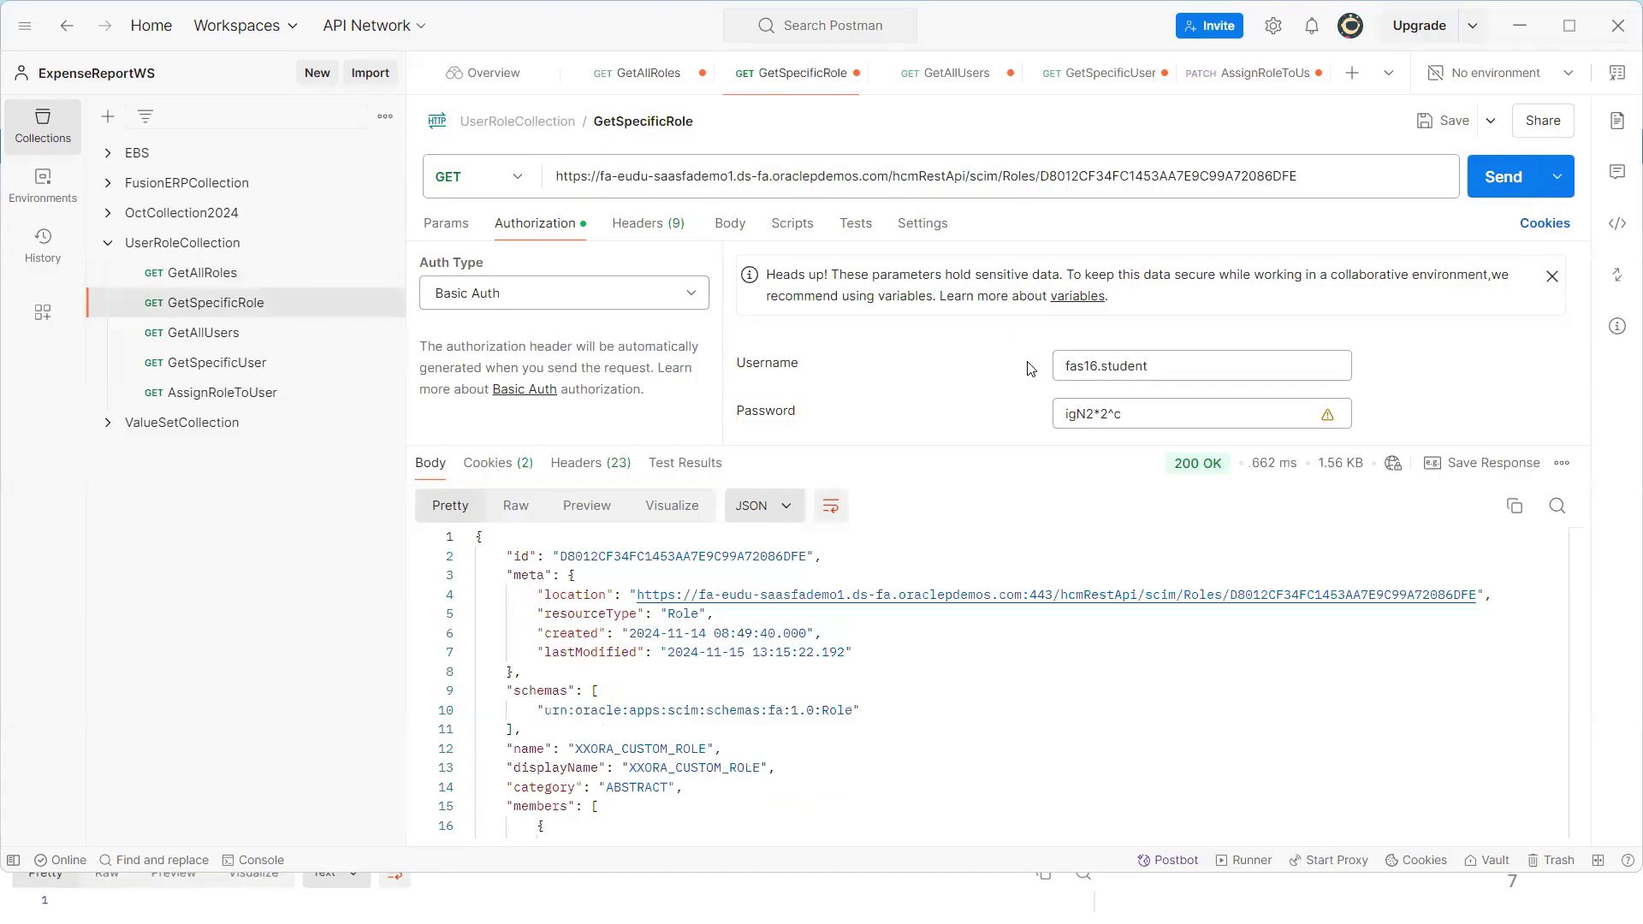
left_click(1120, 179)
double_click(1120, 179)
type("4BF3DFC5CEF947B1A4D3F4BFD97E1DAC")
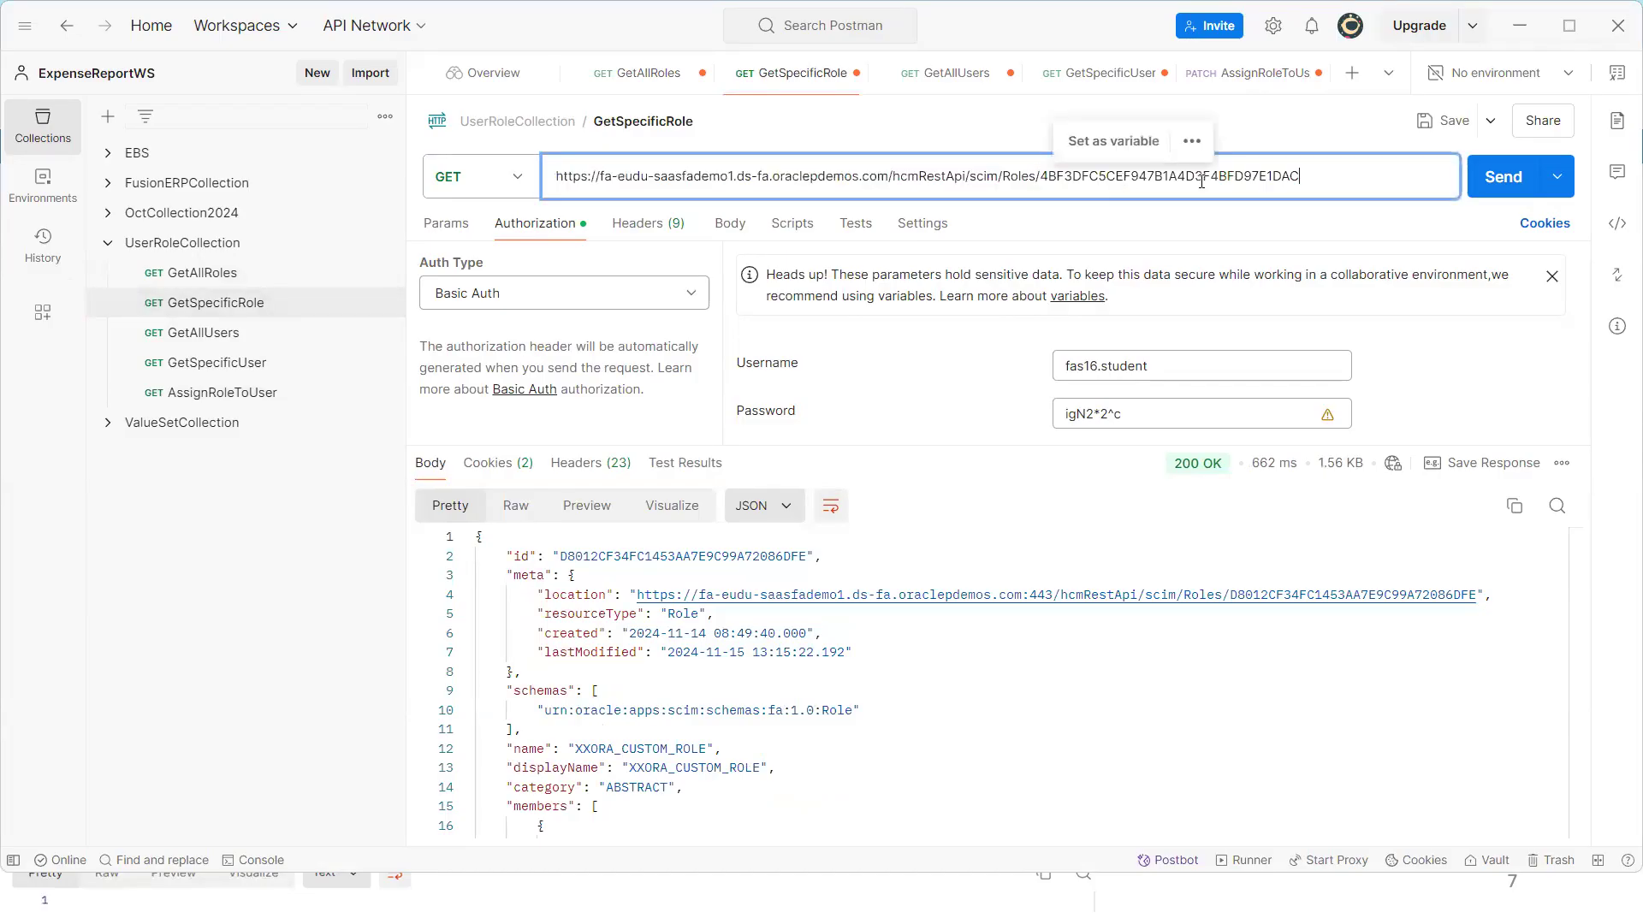
left_click(1503, 190)
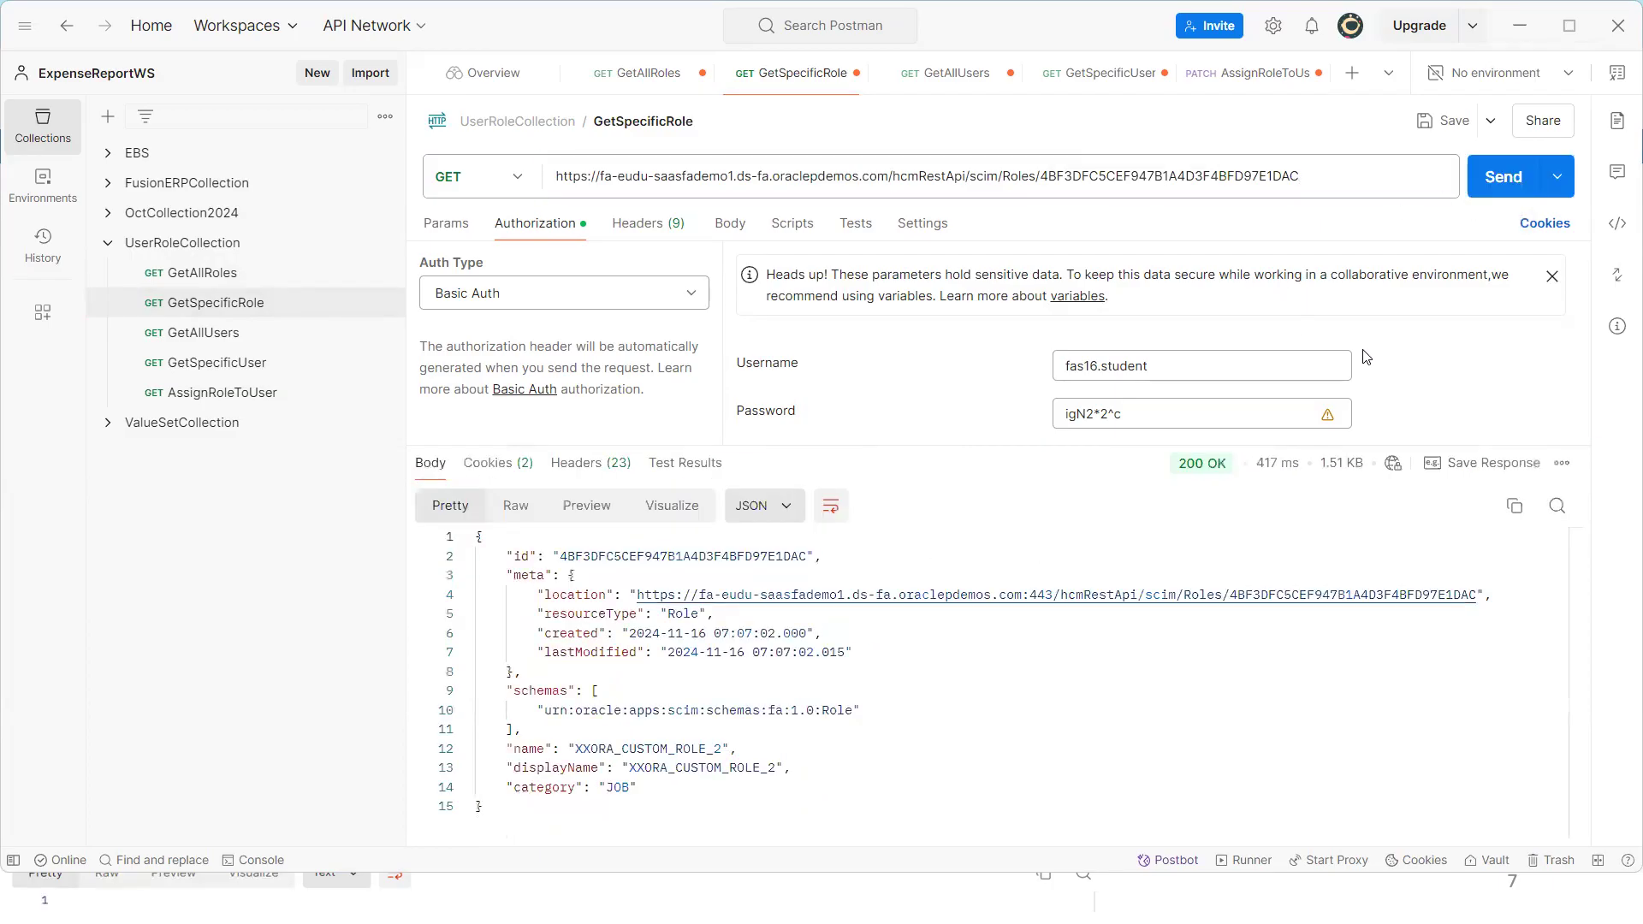
double_click(633, 751)
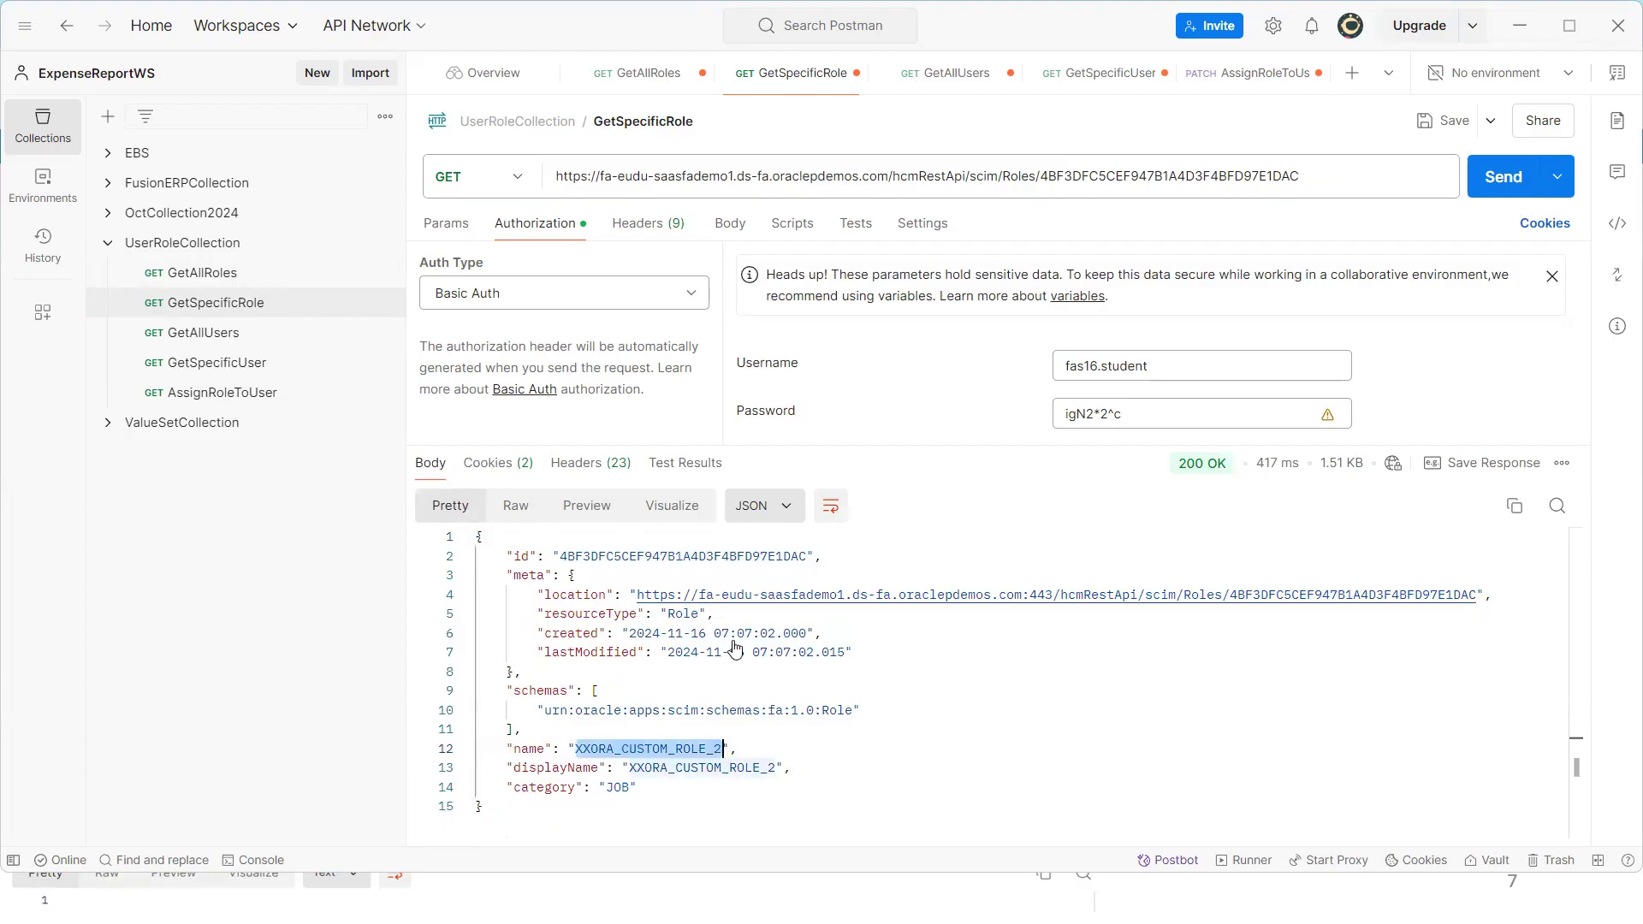
left_click(203, 335)
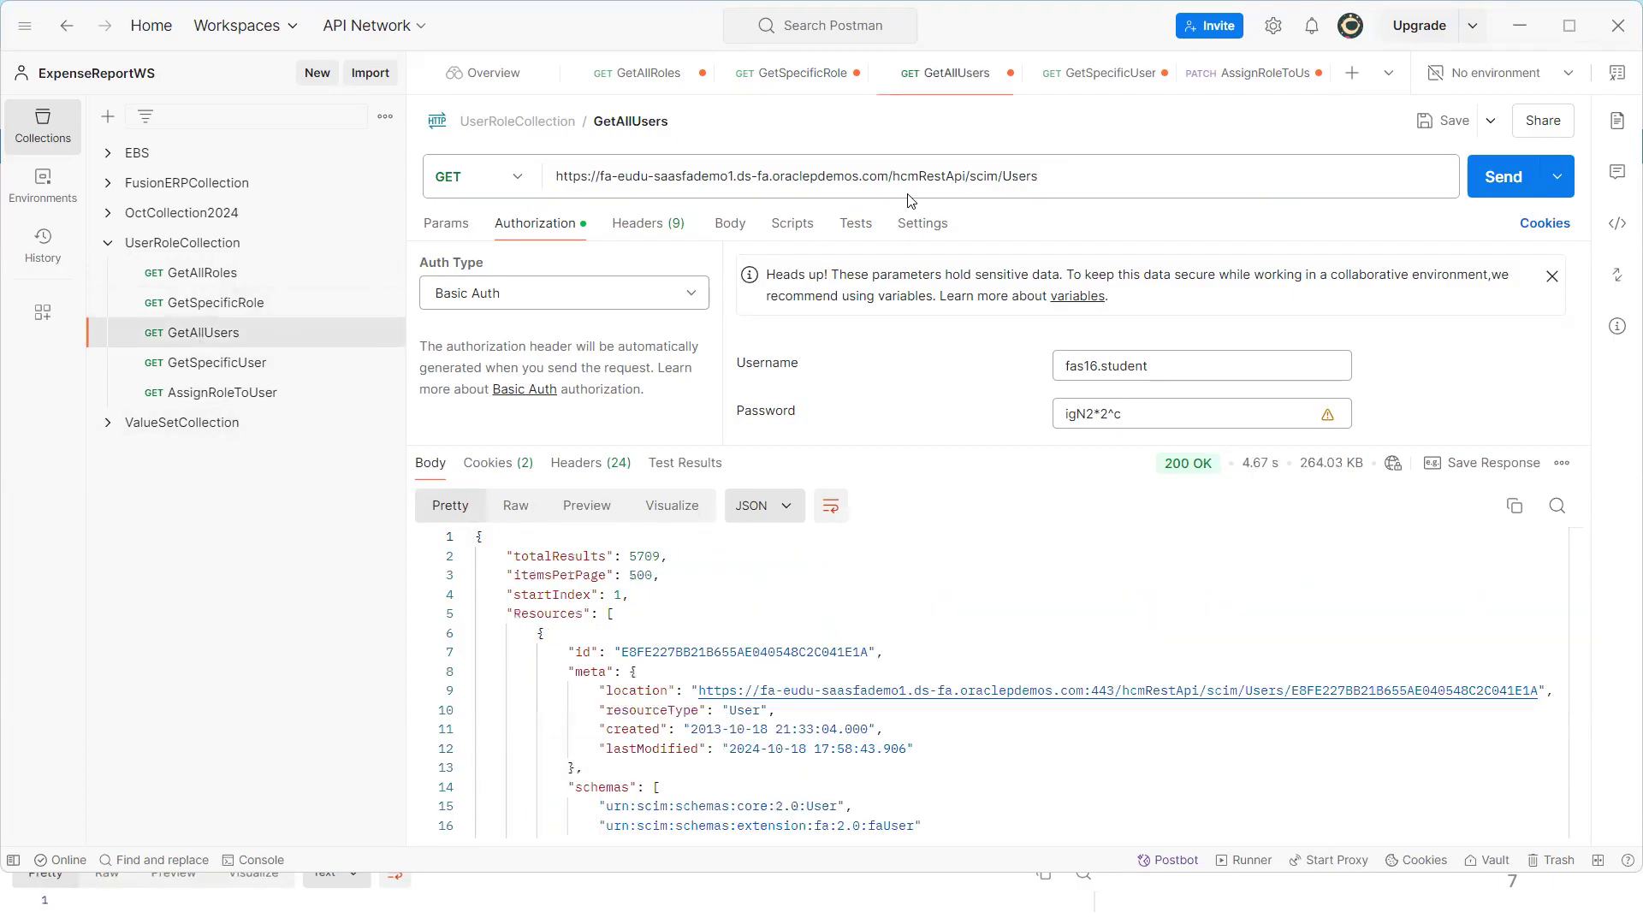
Highlight the /hcmRestApi/scim/Users path in the GetAllUsers URL, which lists 5709 users
left_click_drag(894, 178, 1067, 175)
left_click(1068, 176)
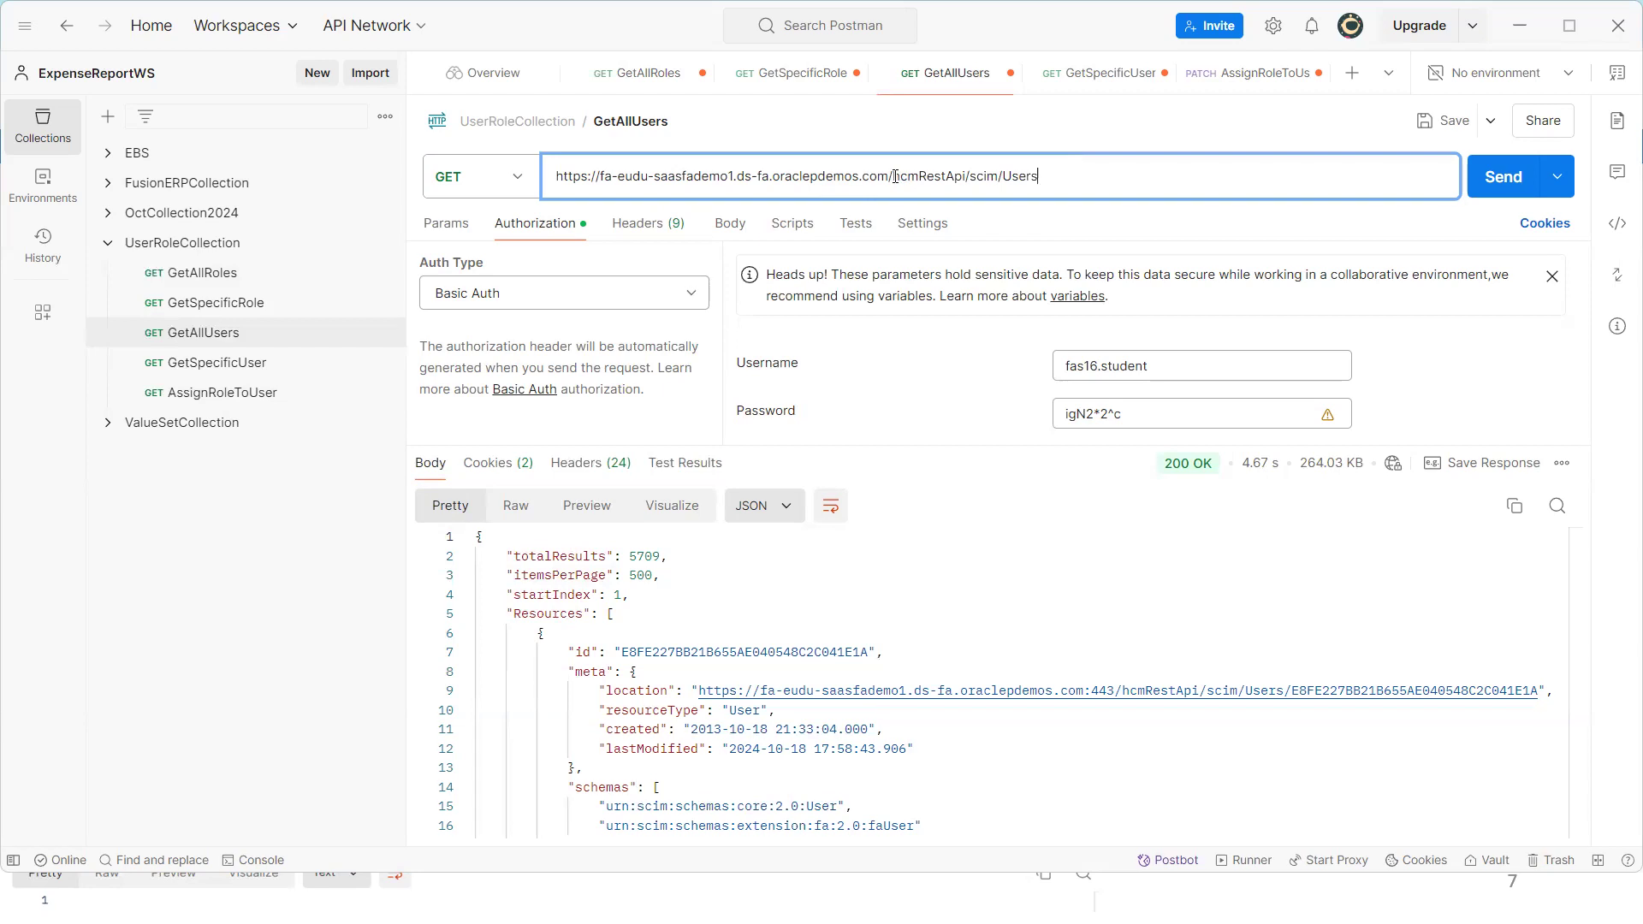
left_click_drag(890, 176, 919, 173)
left_click_drag(1013, 165, 1064, 164)
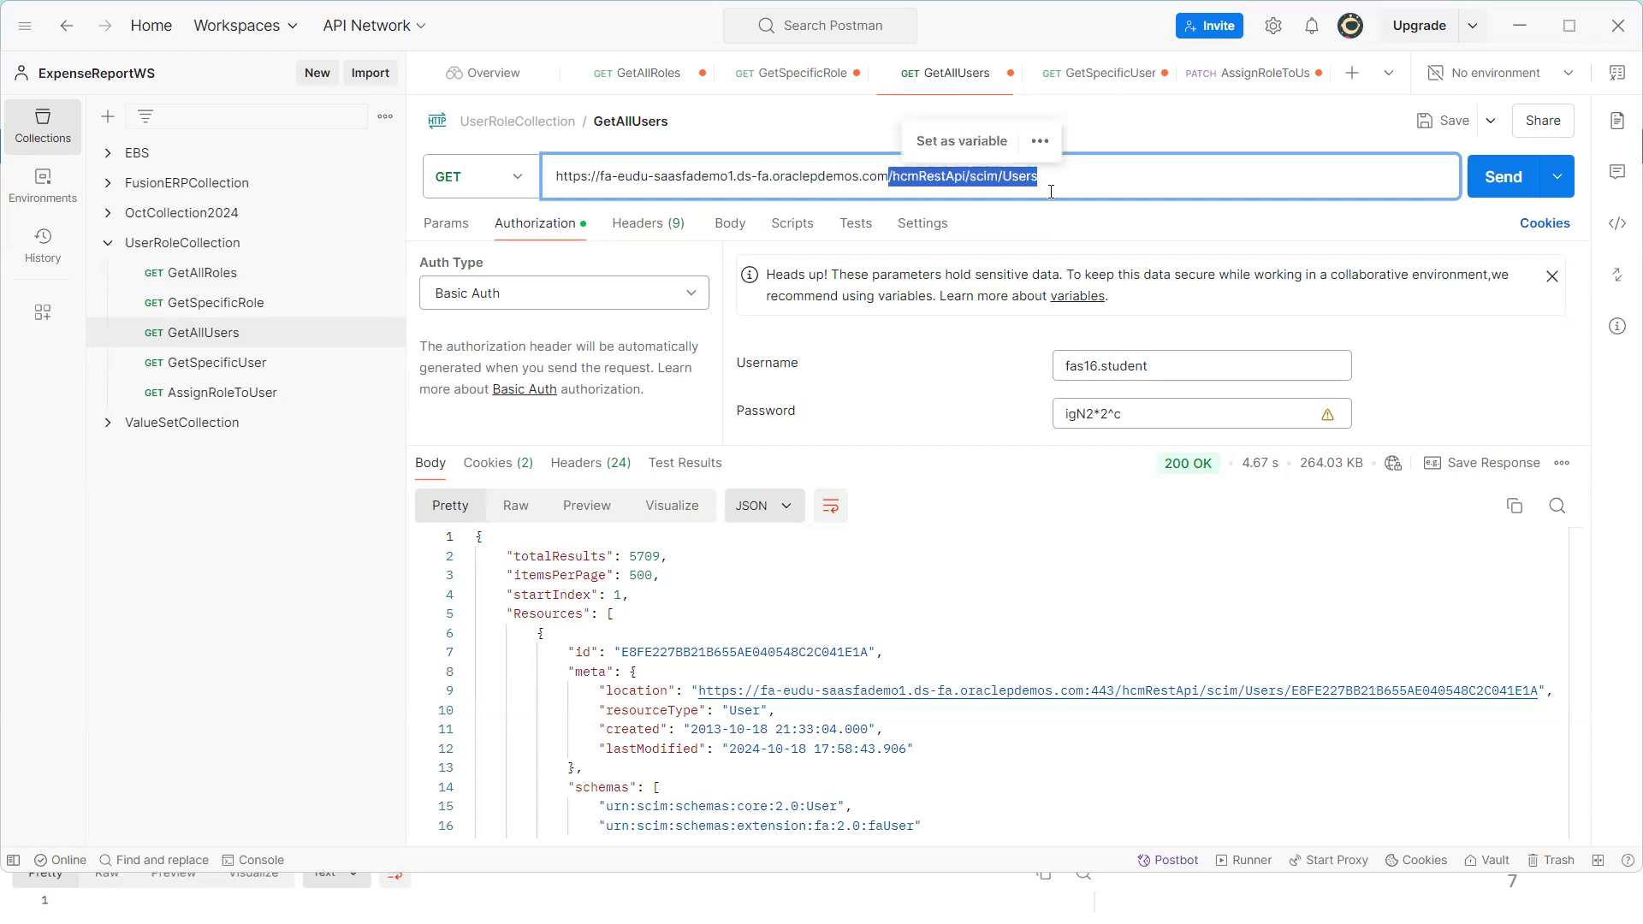
left_click(1050, 192)
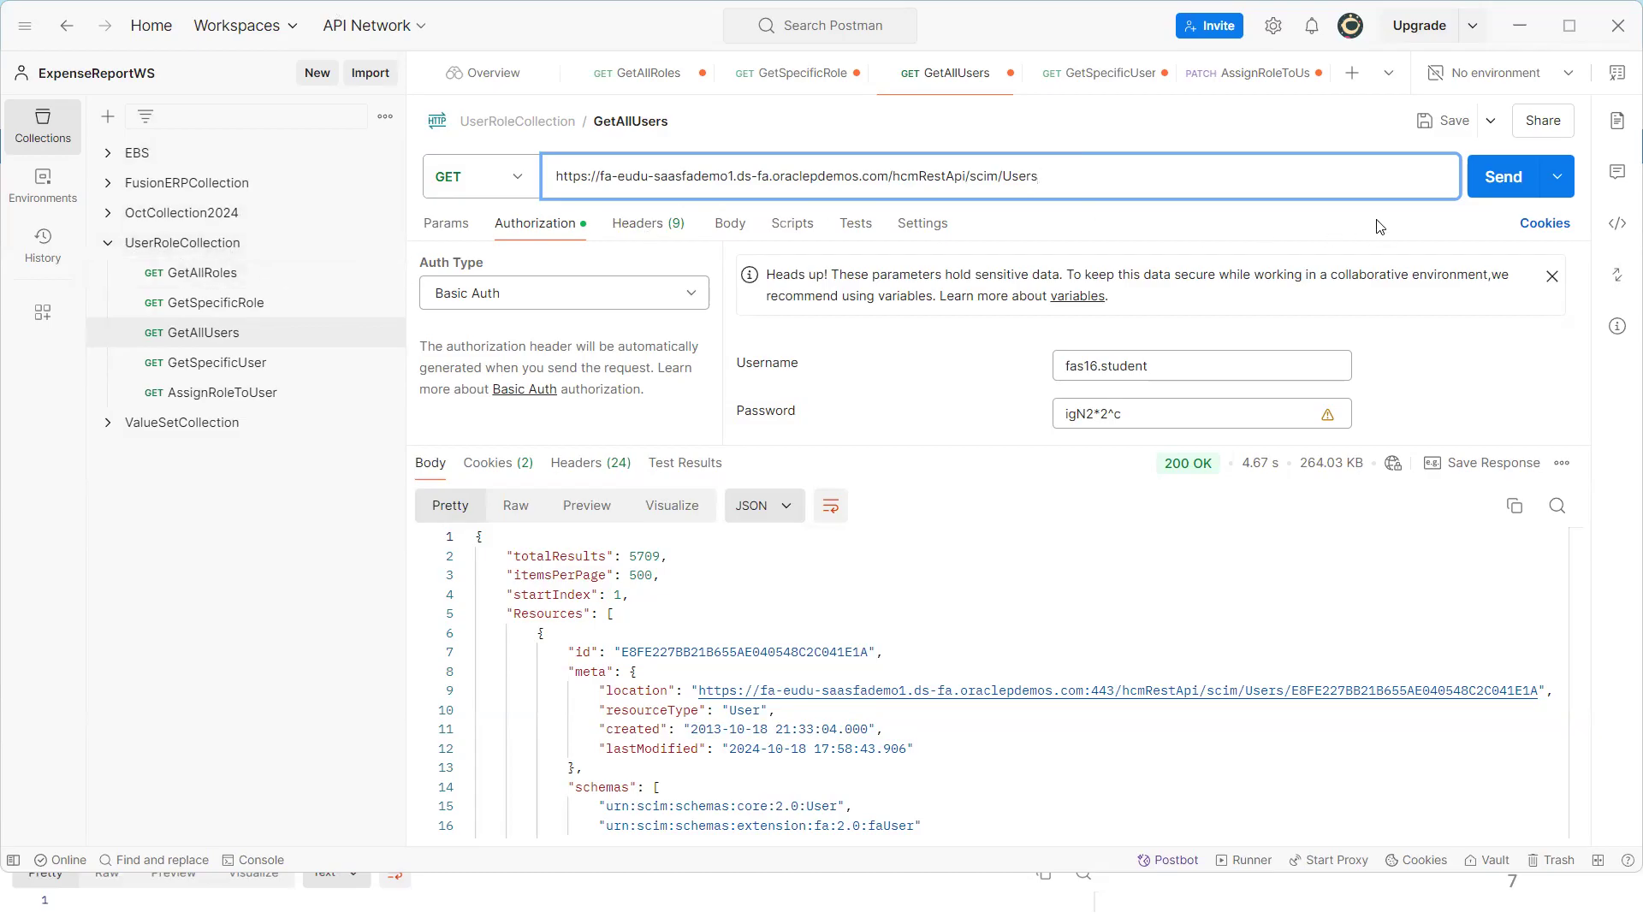
left_click(257, 254)
Add a new request to UserRoleCollection from its options menu
right_click(228, 244)
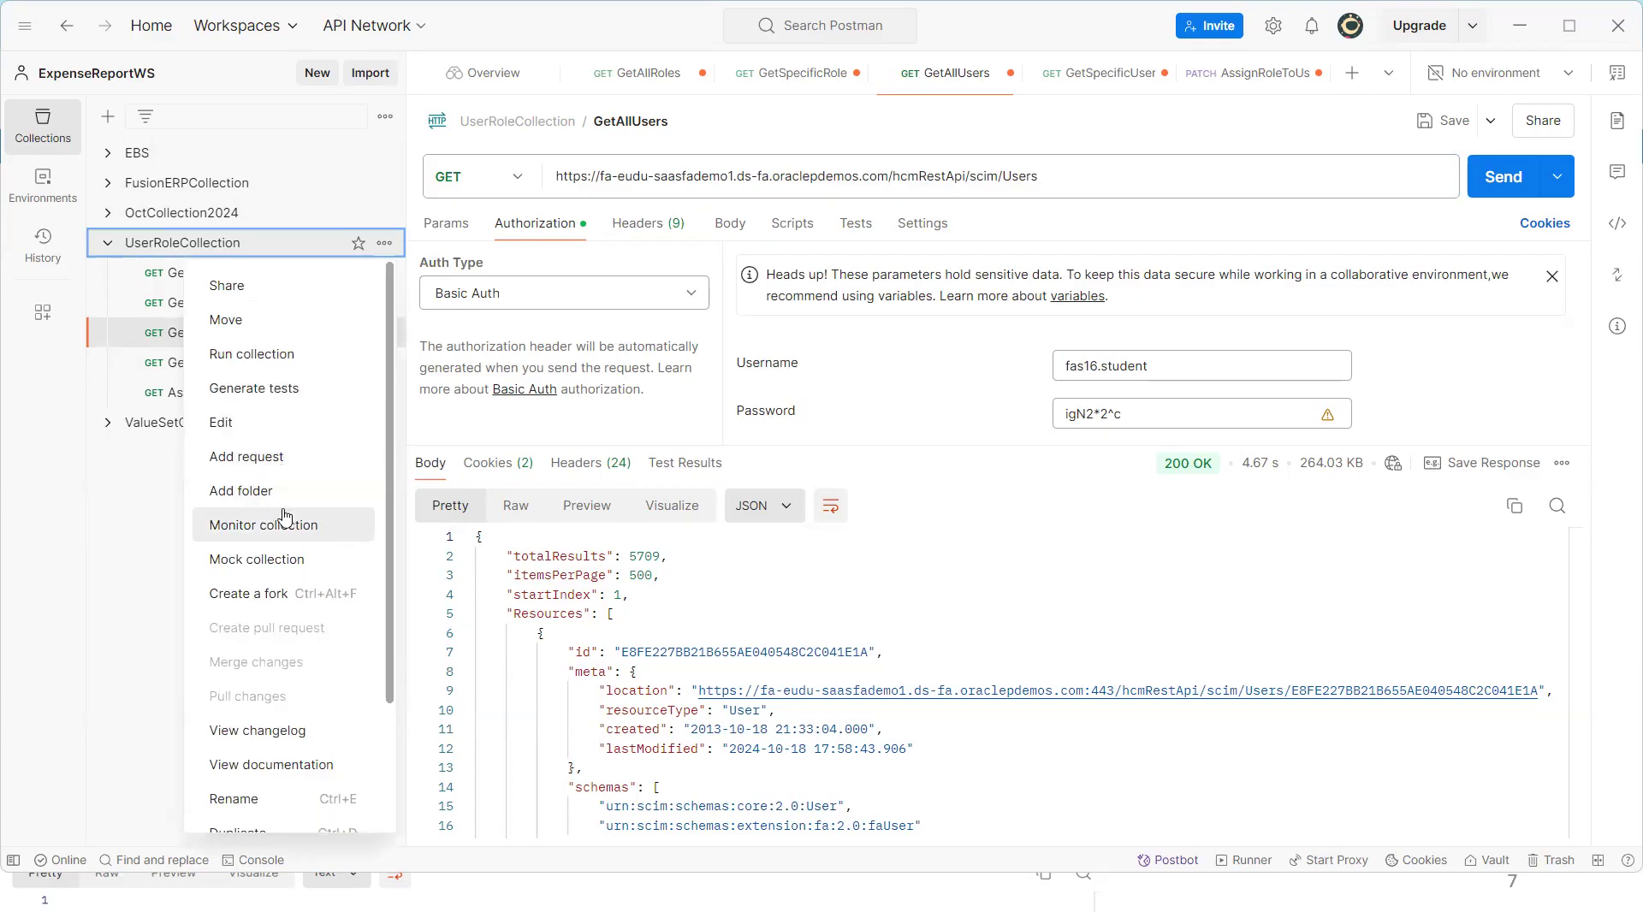
left_click(306, 471)
left_click(238, 425)
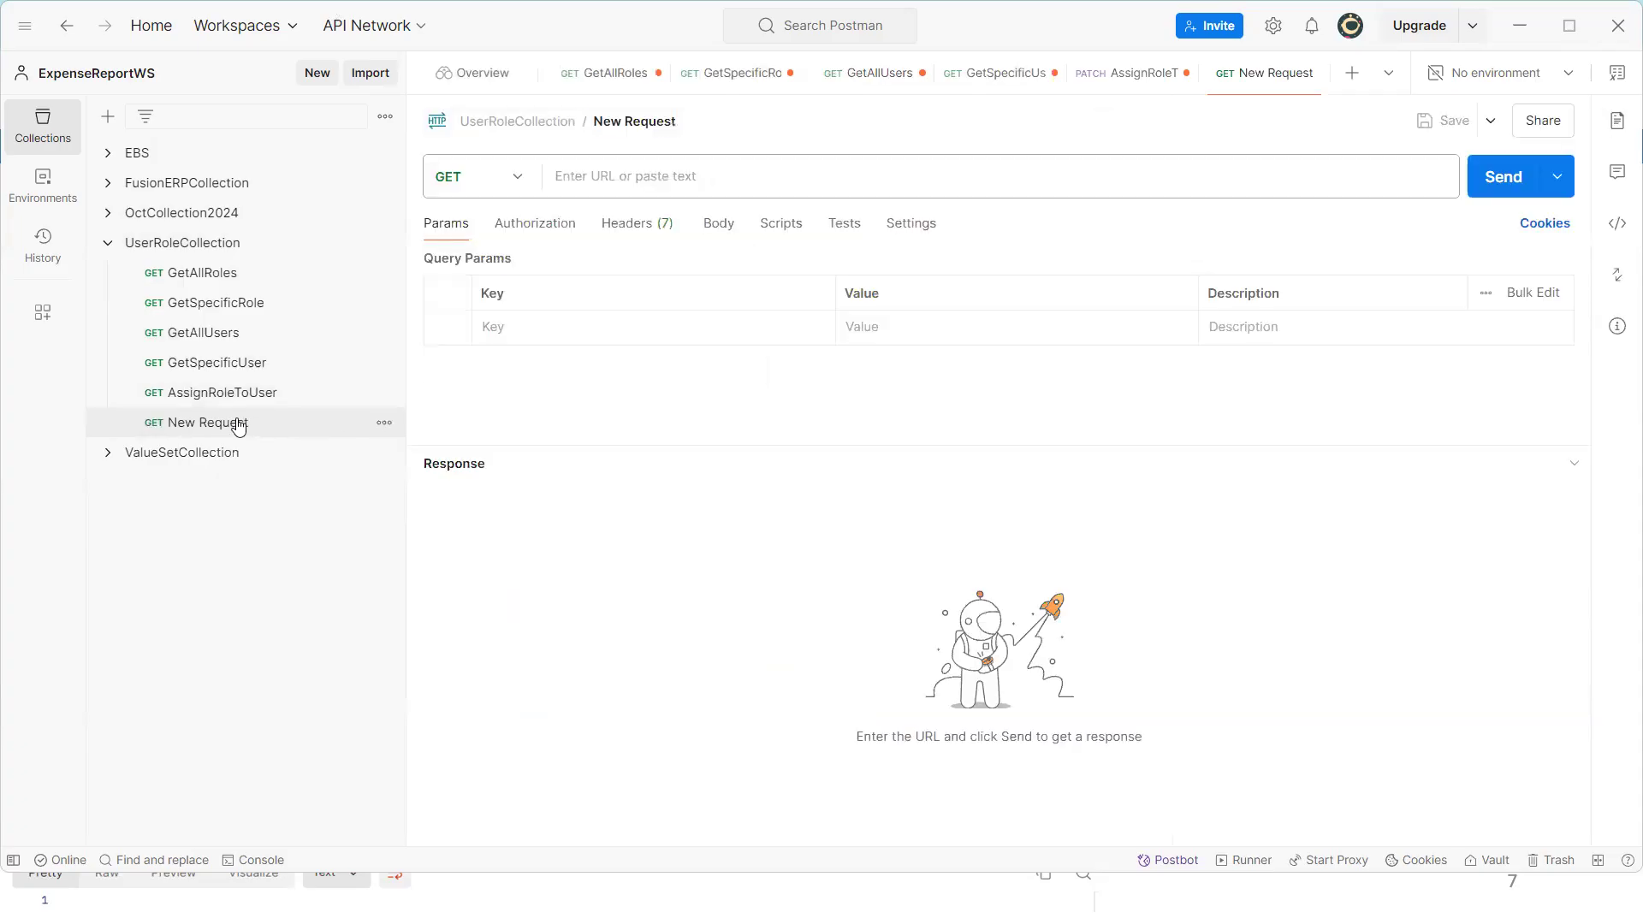
left_click(199, 247)
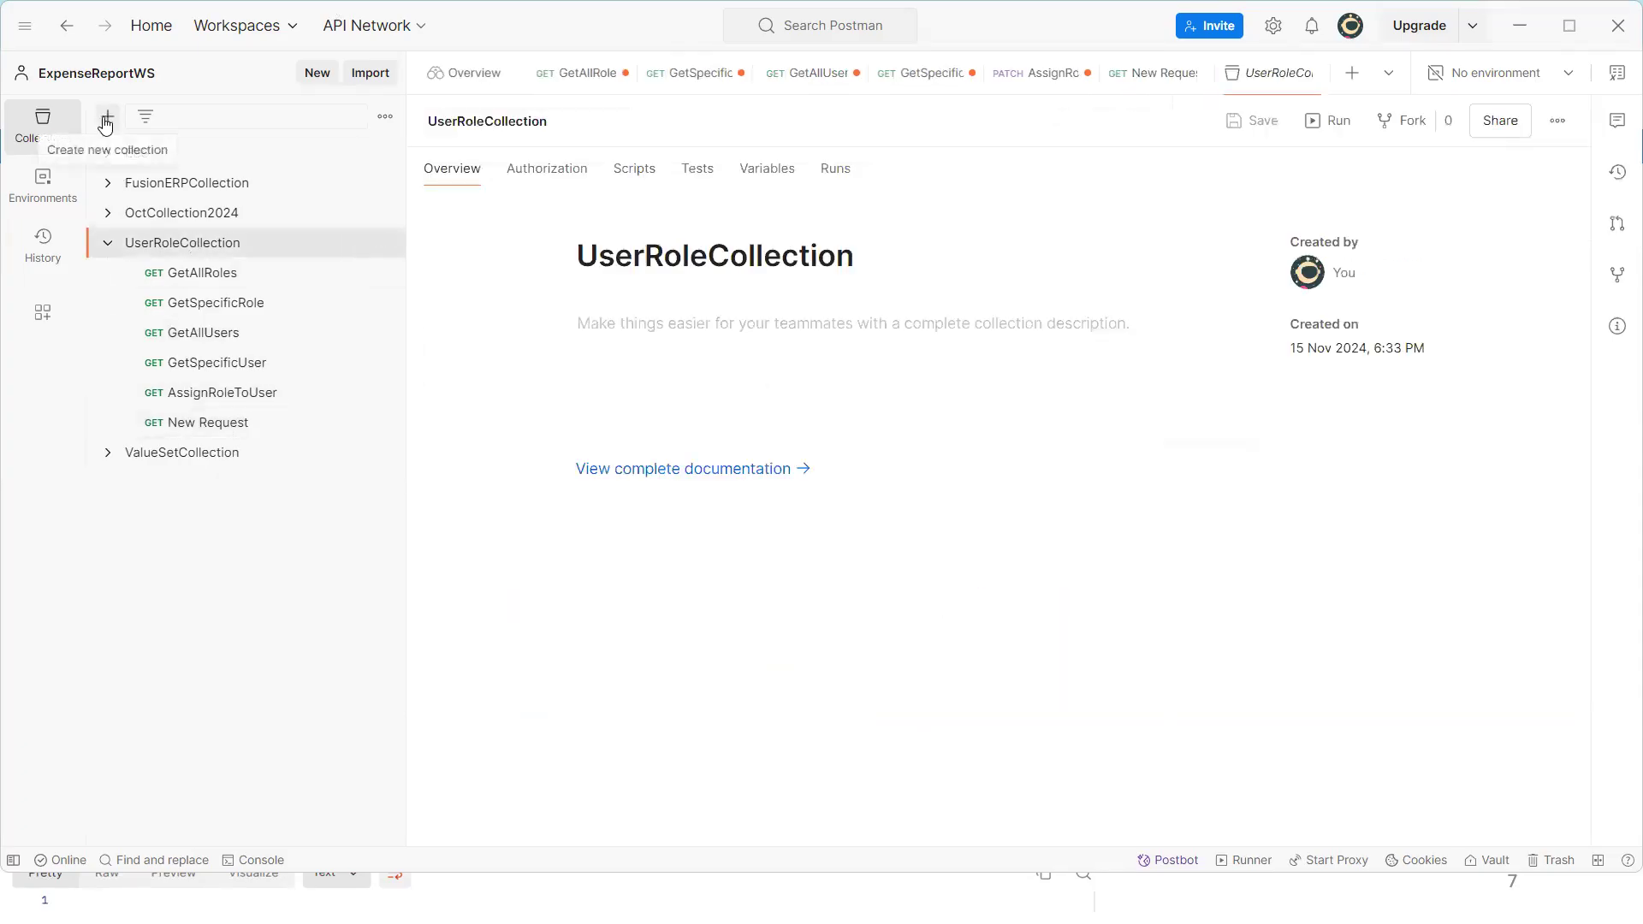
Create a blank collection named NewCollection
left_click(106, 125)
left_click(154, 158)
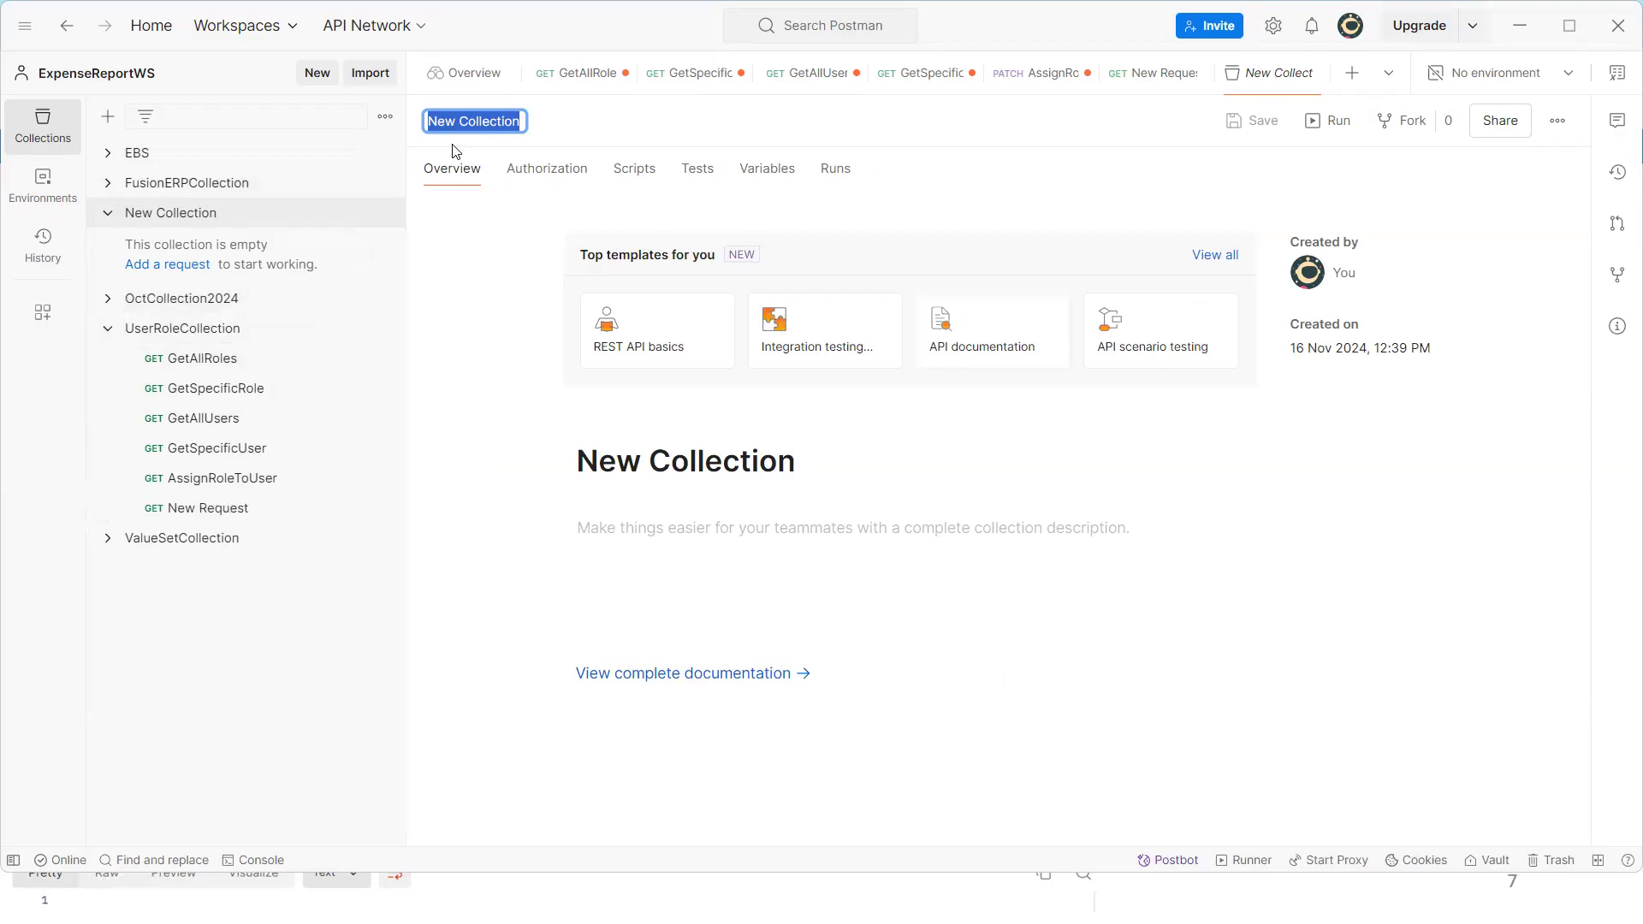
type("NewCOll")
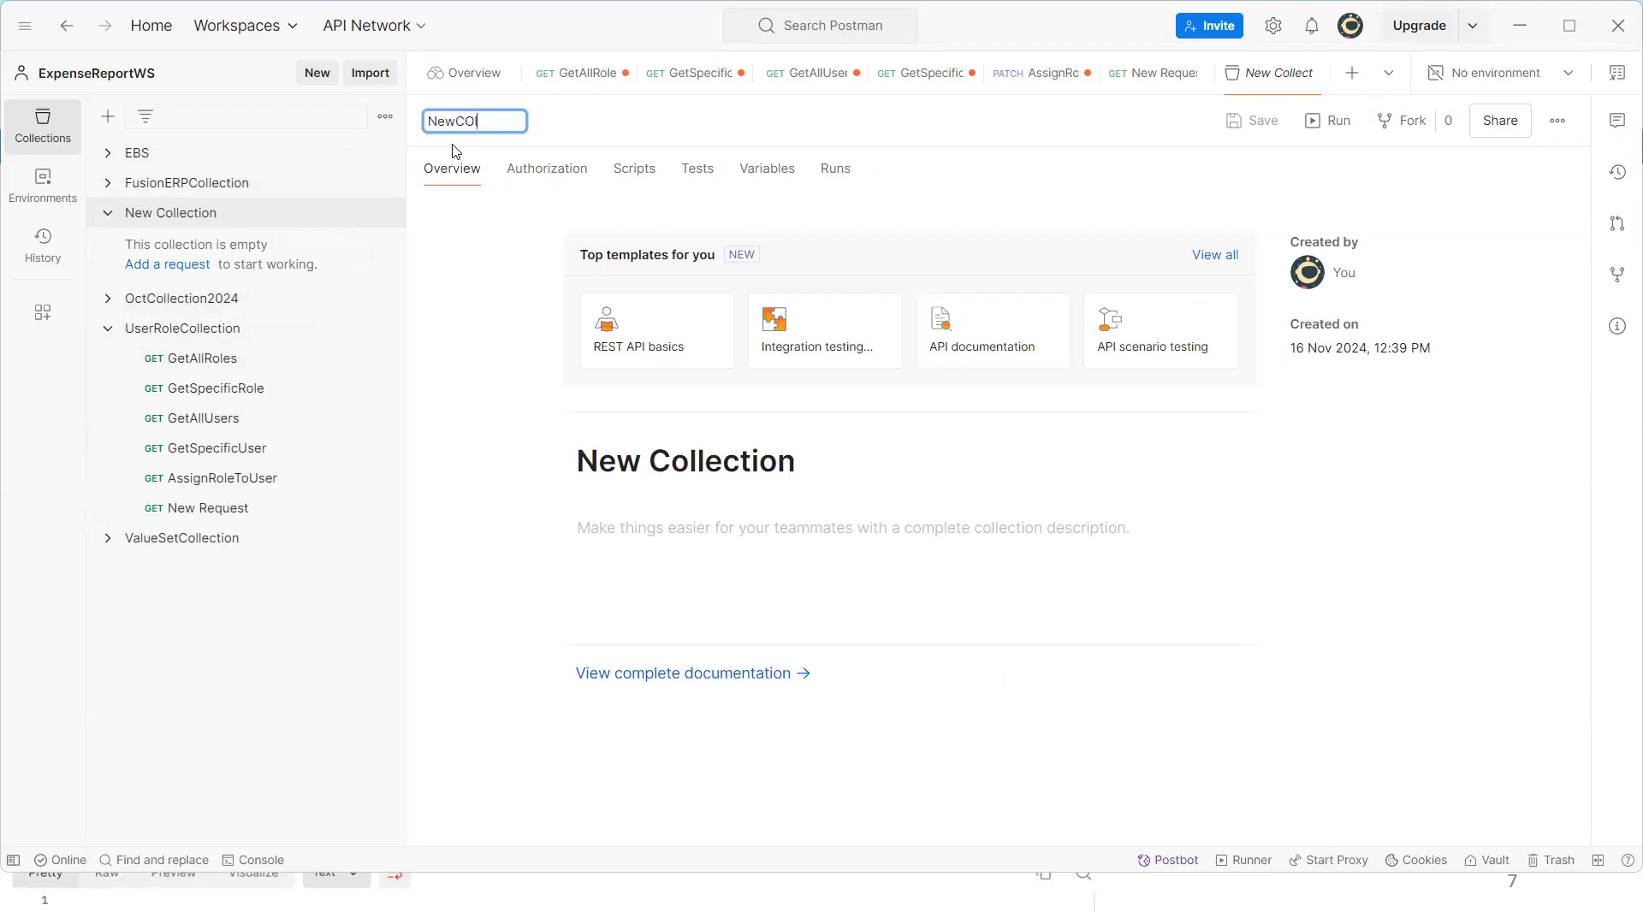
type("ection")
key("Return")
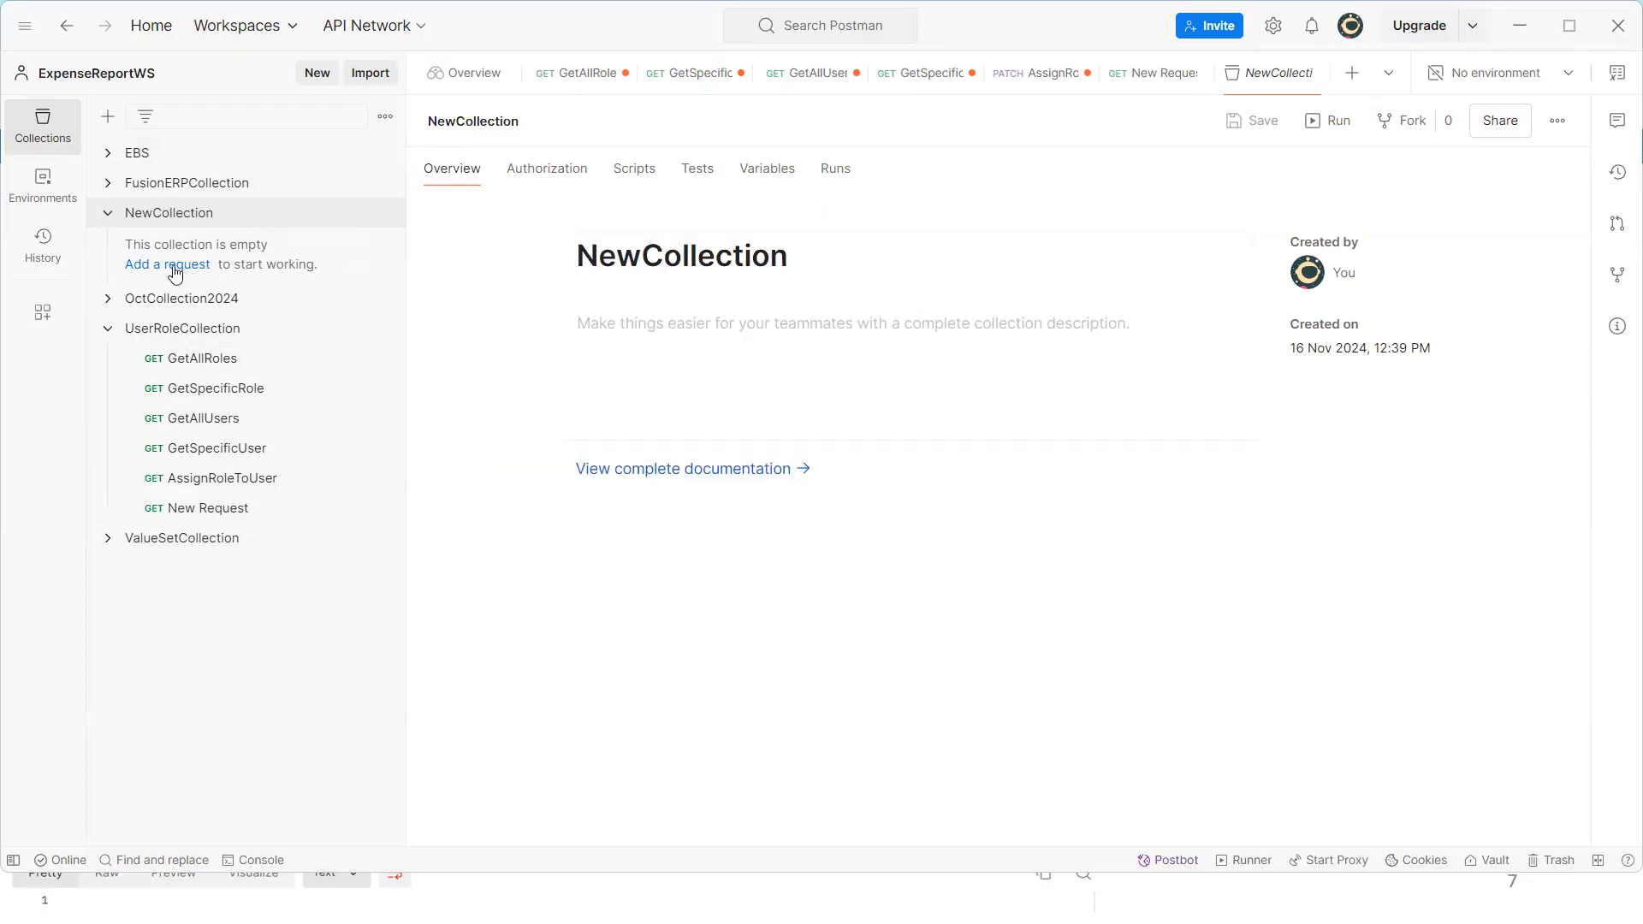
Add a request to NewCollection and rename it SampleRequest
left_click(174, 274)
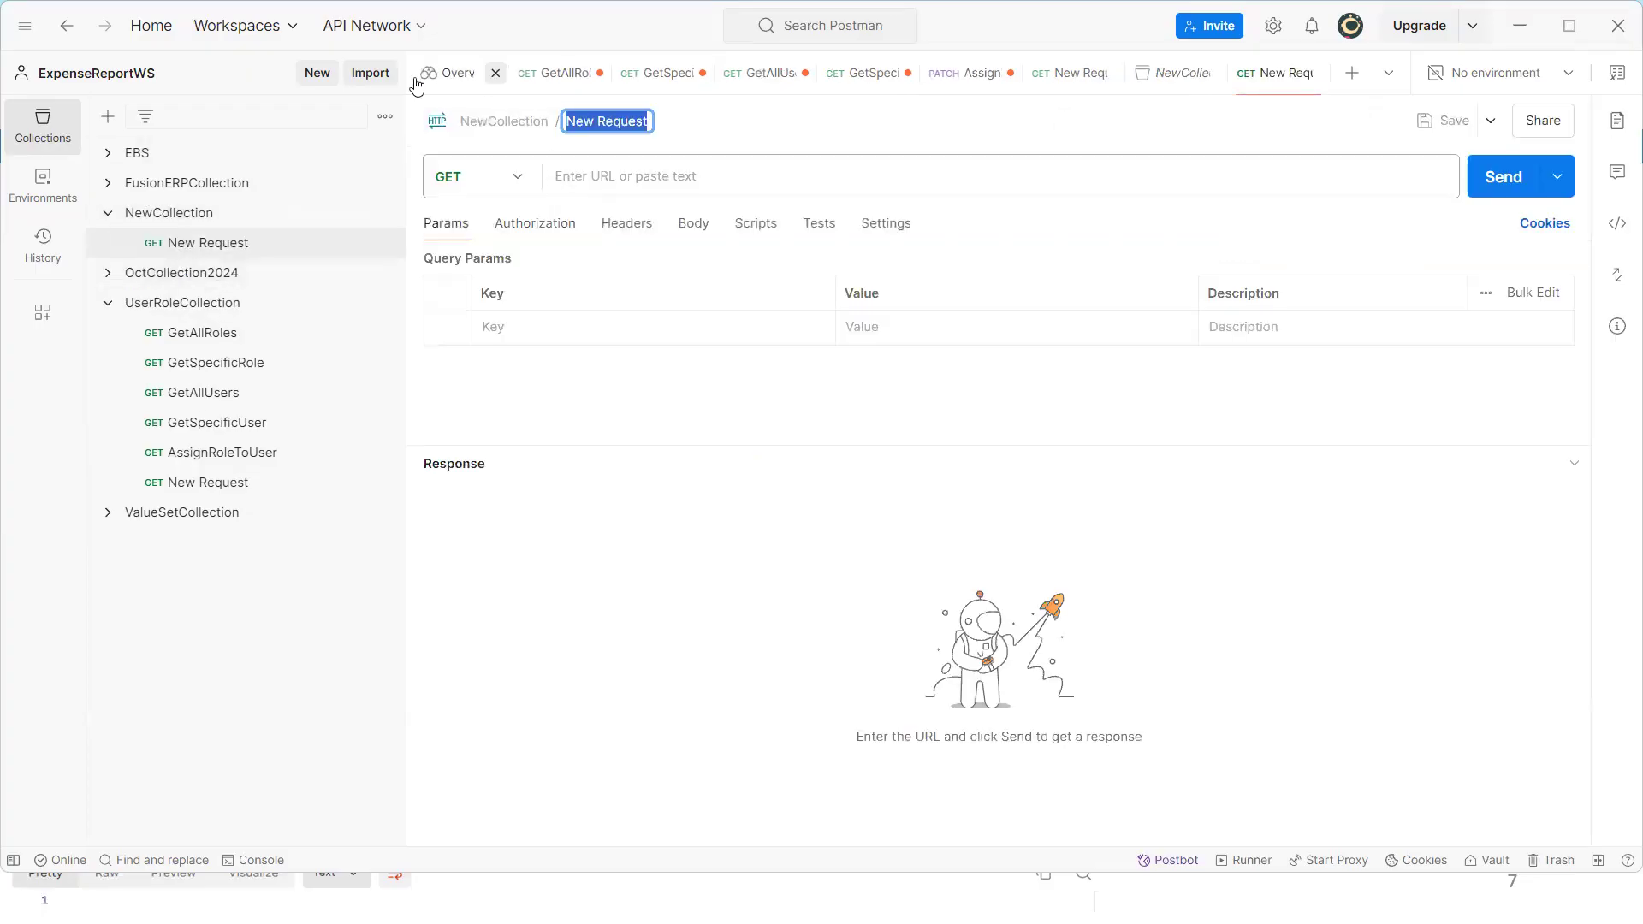
left_click(193, 245)
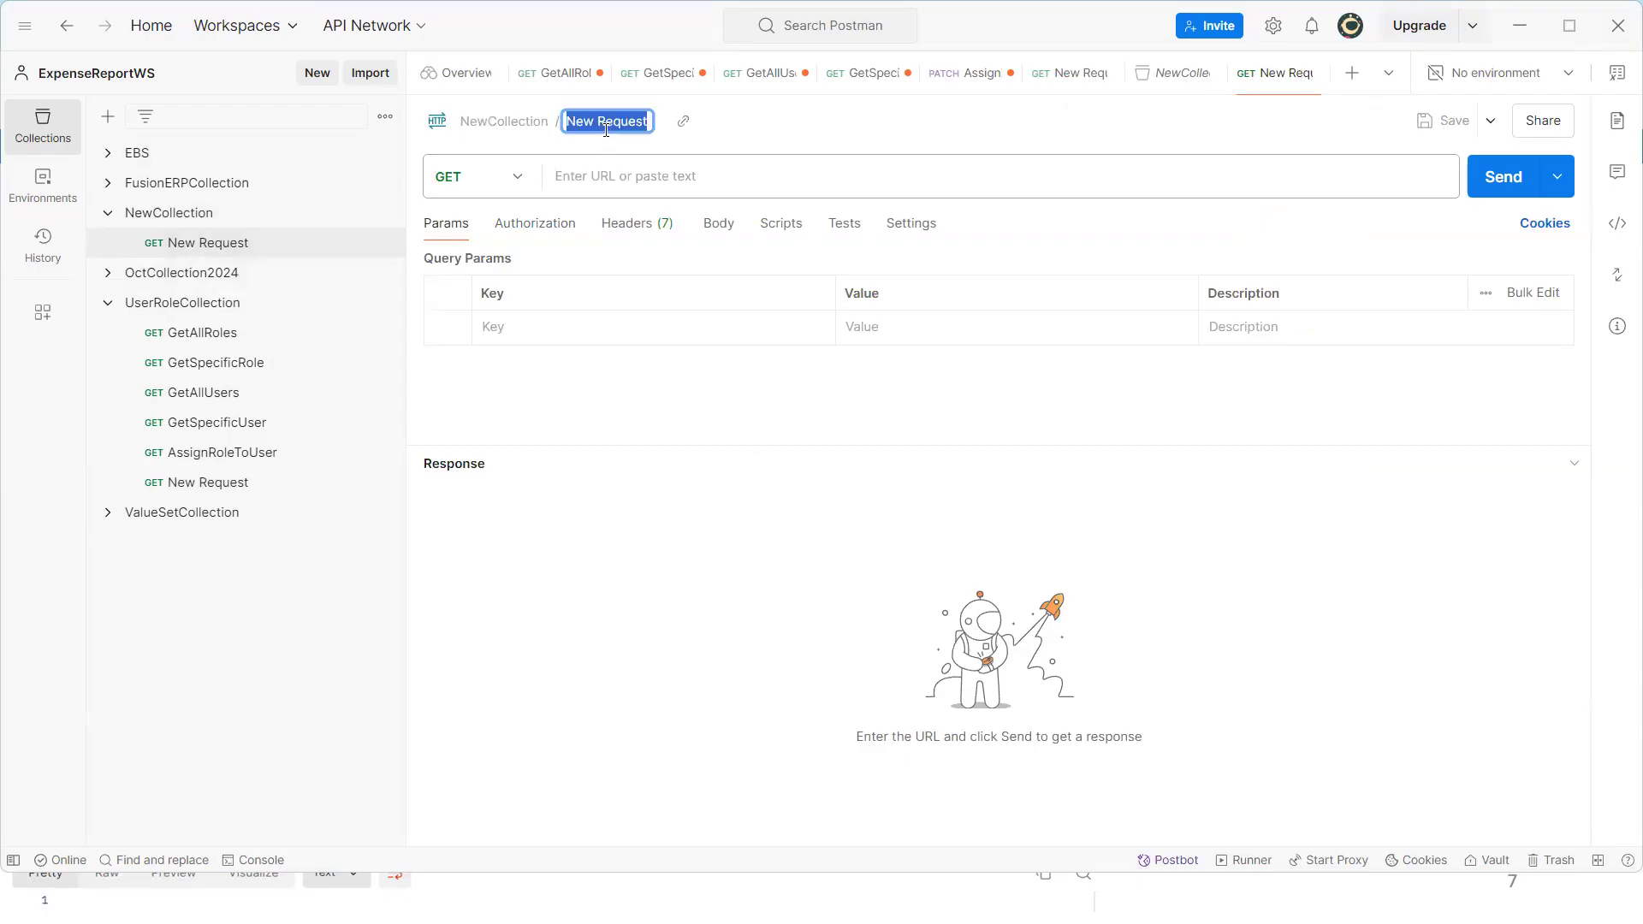
left_click(510, 126)
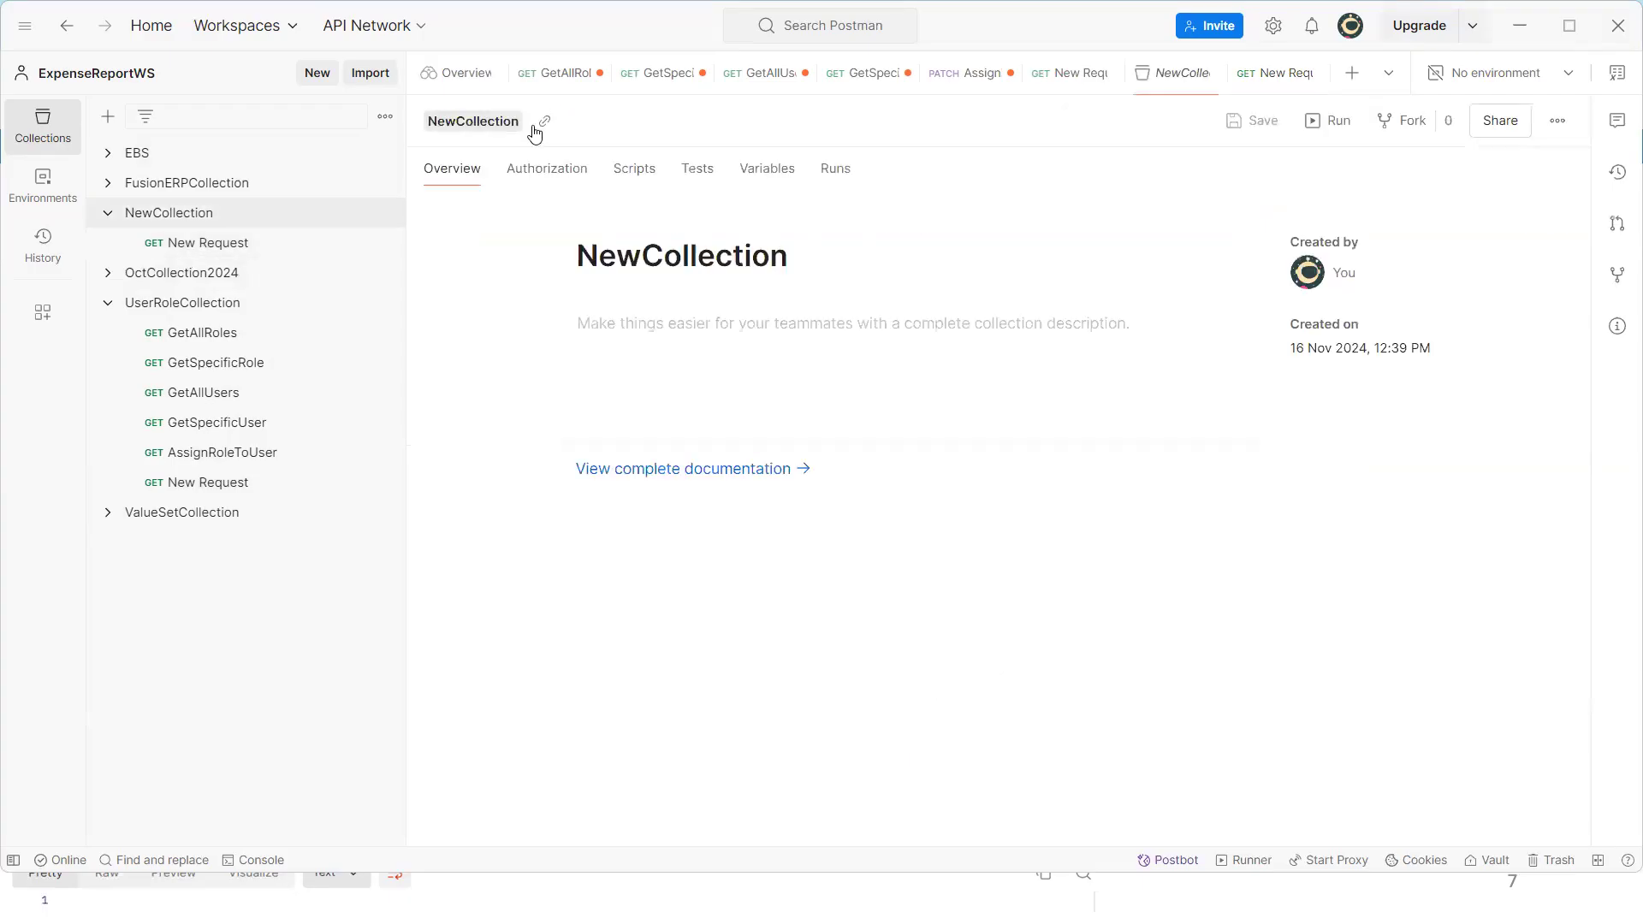
left_click(268, 243)
left_click(621, 122)
type("S")
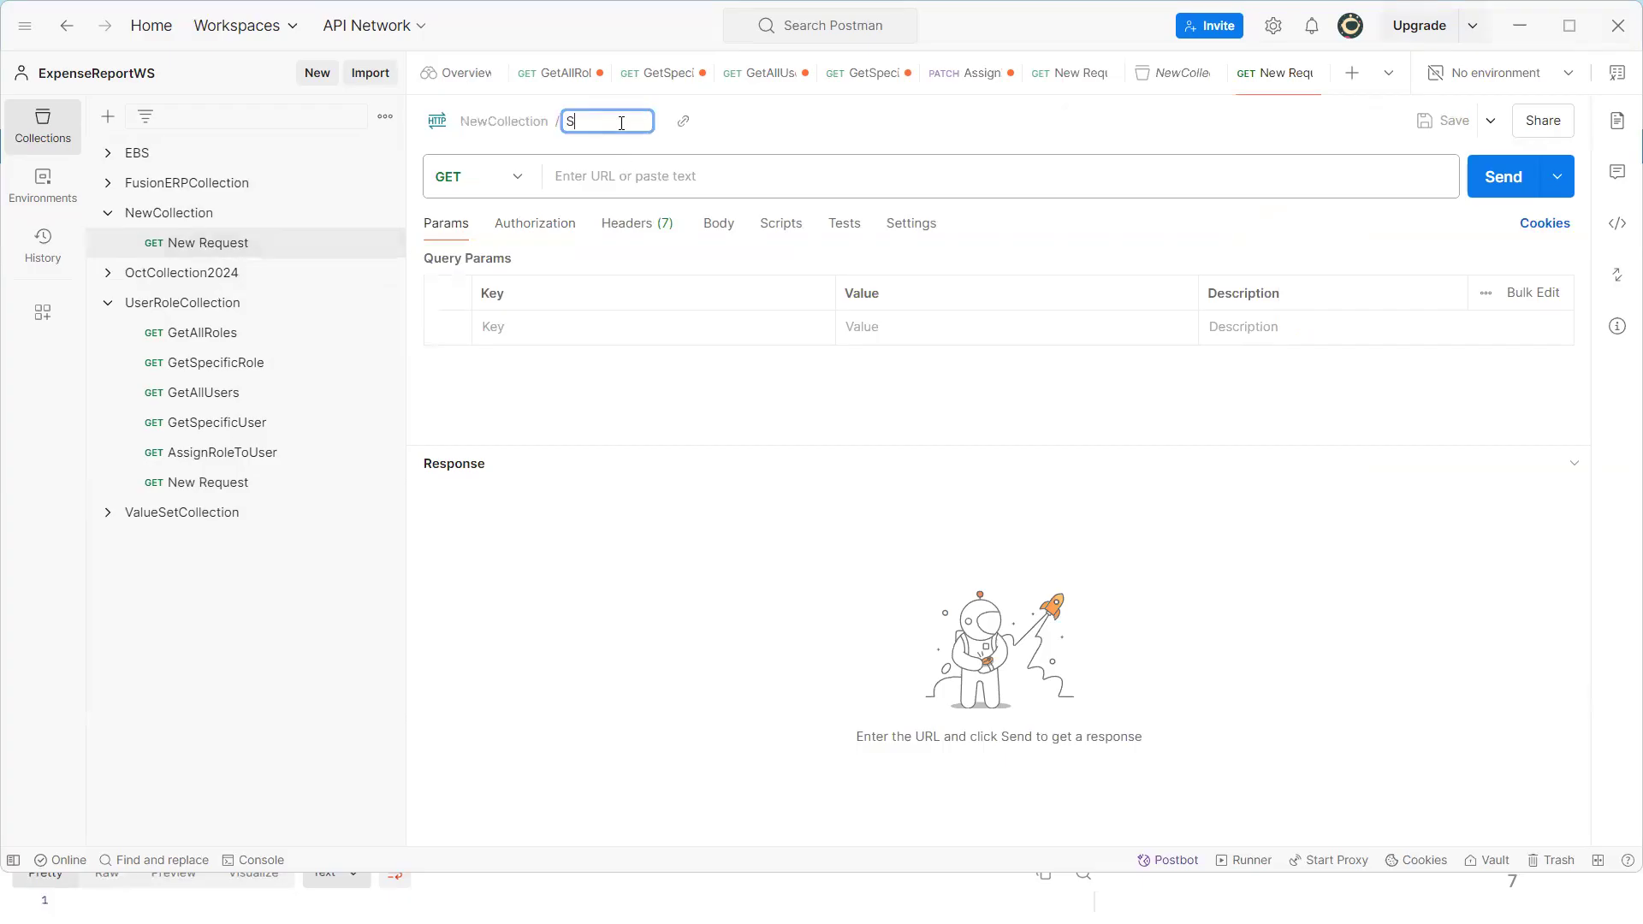
type("ampleRequest")
key("Return")
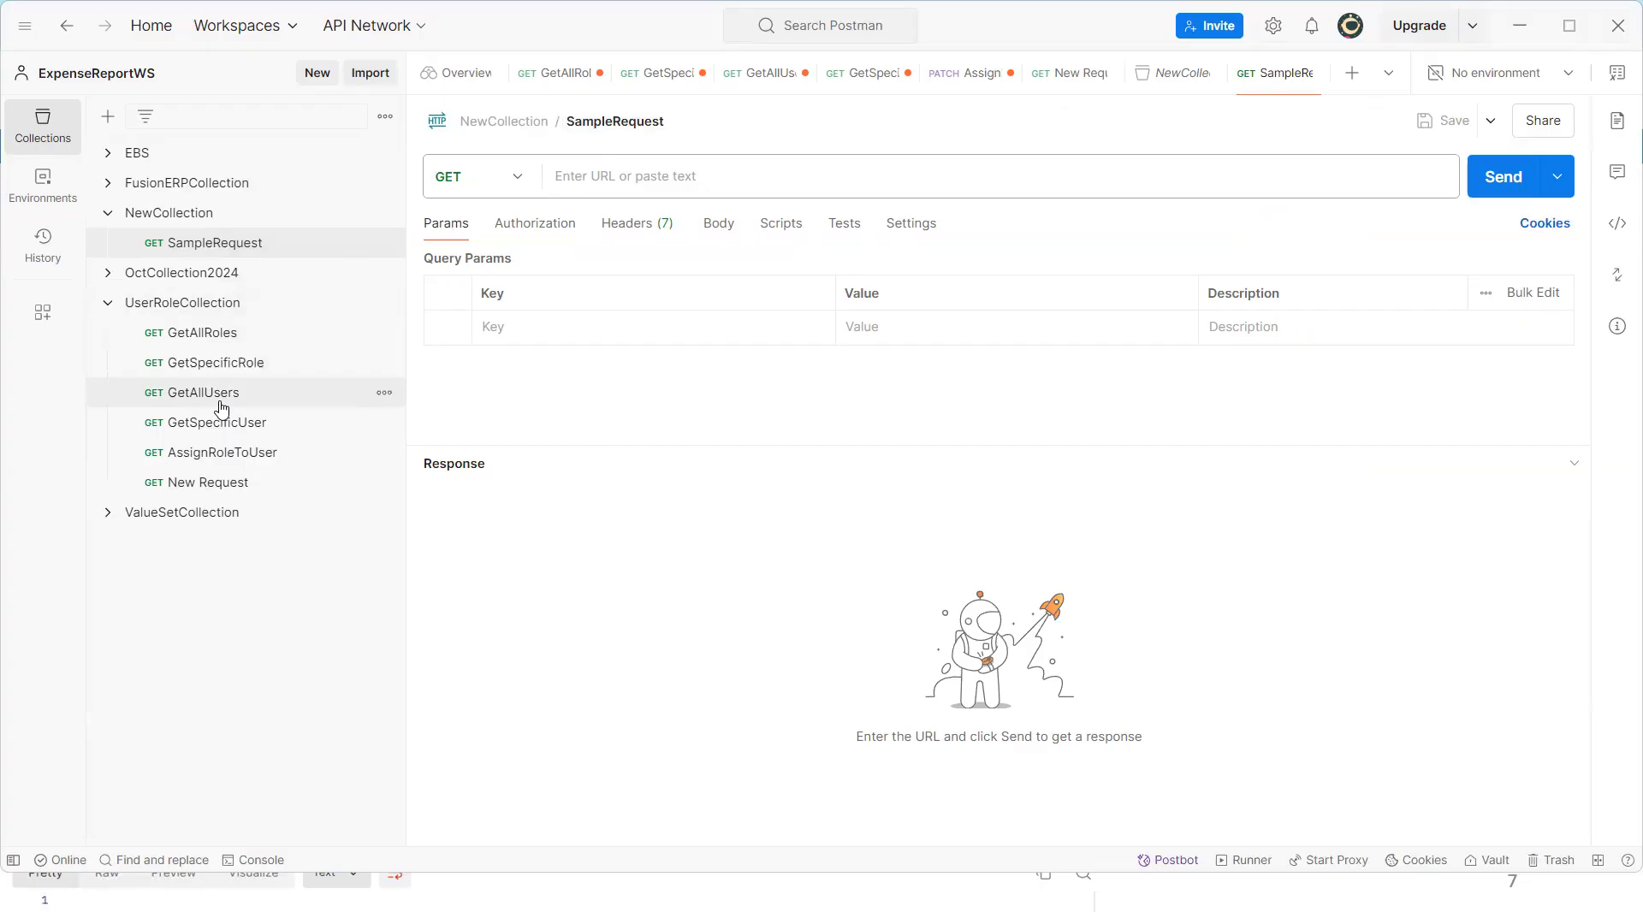
Send GetSpecificUser with the student's USER_GUID and scroll to the roles ending with XXORA_CUSTOM_ROLE
left_click(242, 425)
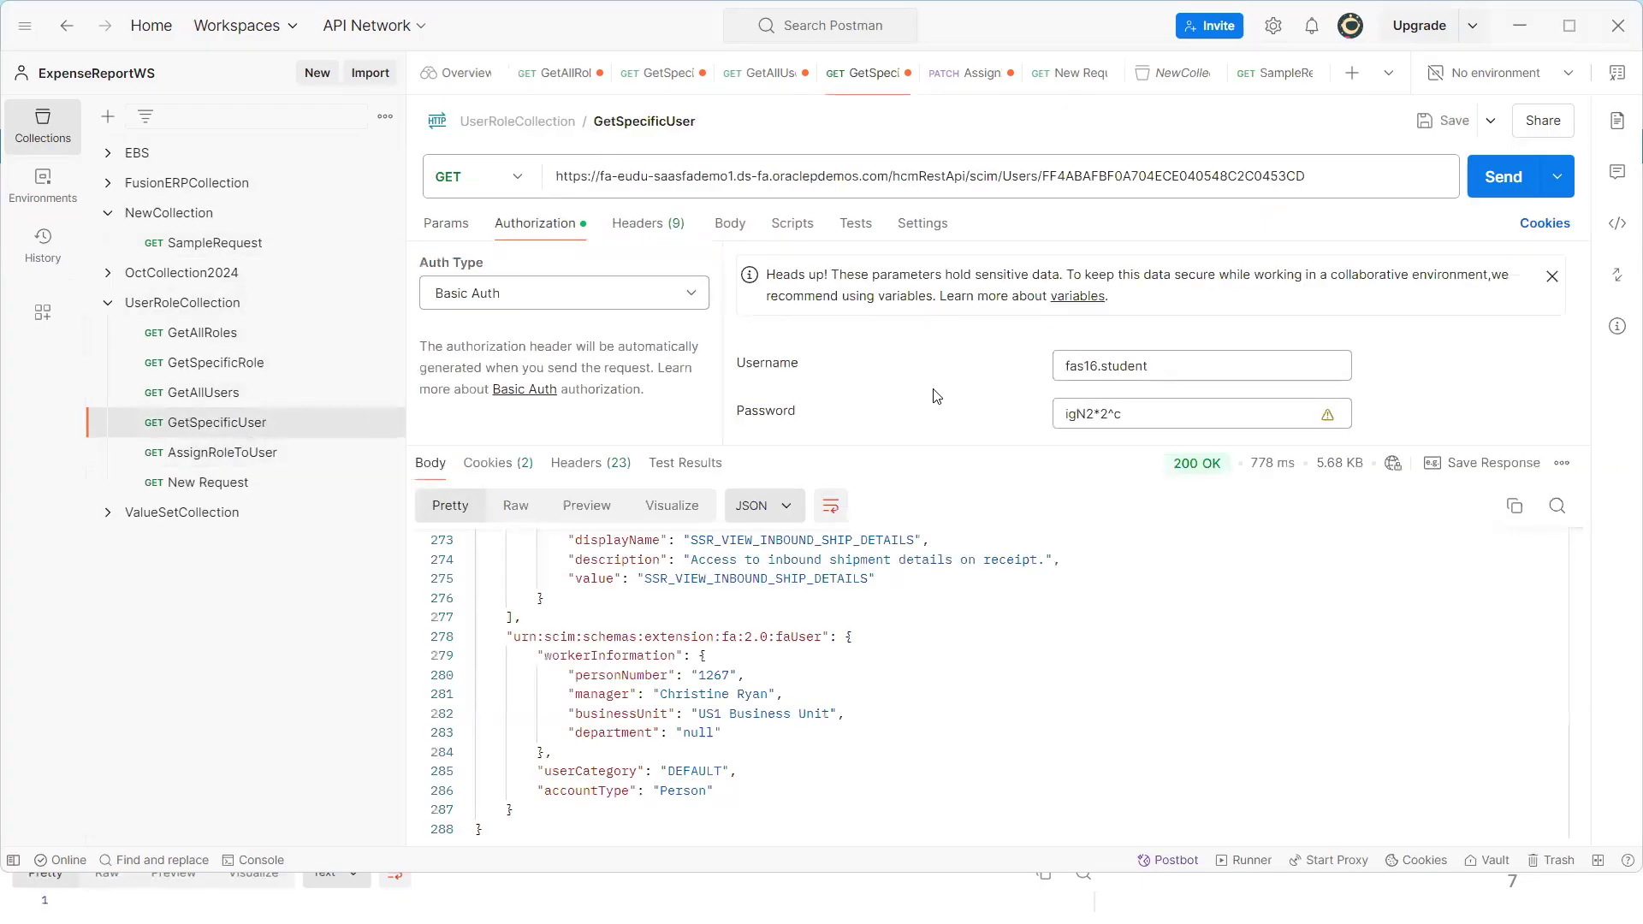
key("alt+Tab")
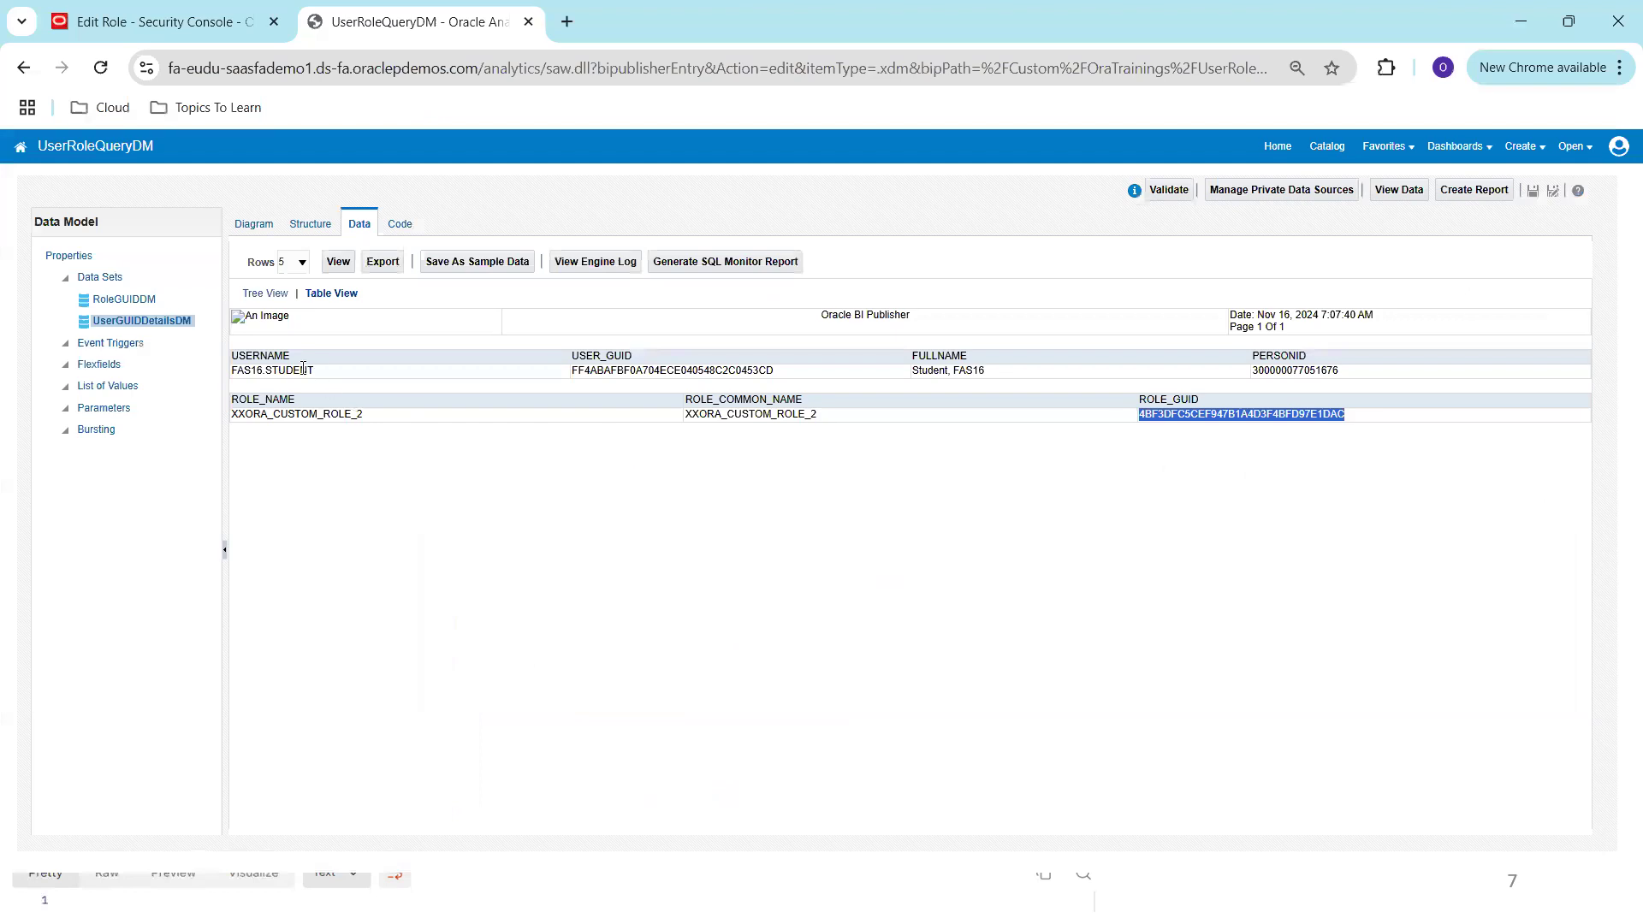
double_click(761, 370)
key("ctrl+c")
key("alt+Tab")
double_click(1164, 180)
key("ctrl+v")
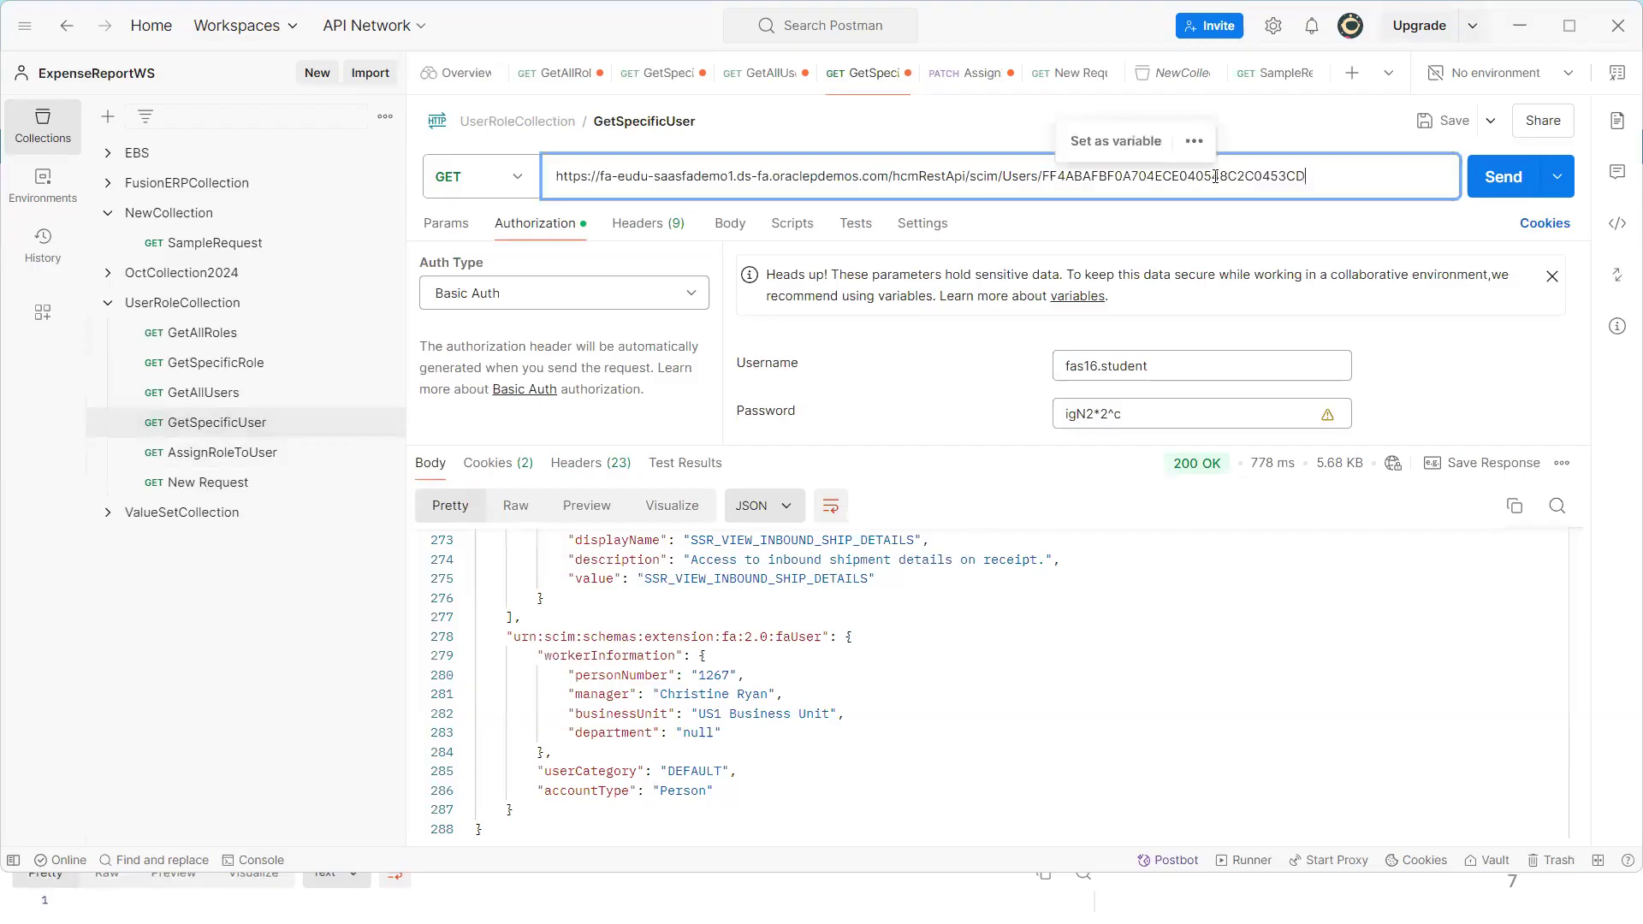
left_click(1497, 177)
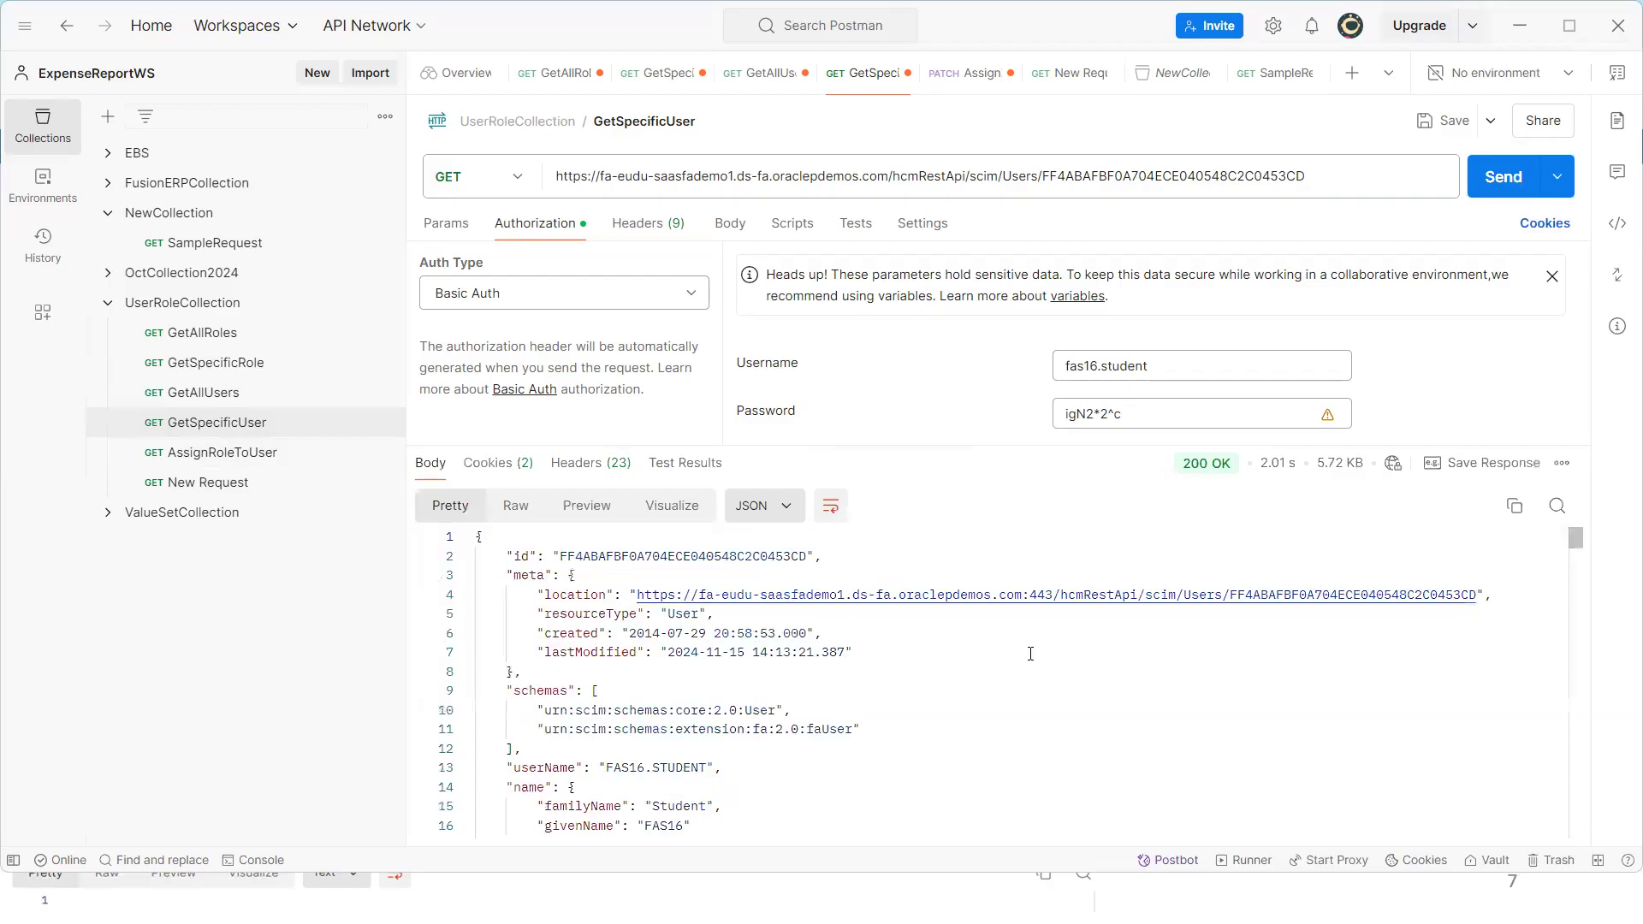
left_click_drag(1575, 539, 1593, 781)
scroll(1593, 781, "down", 5)
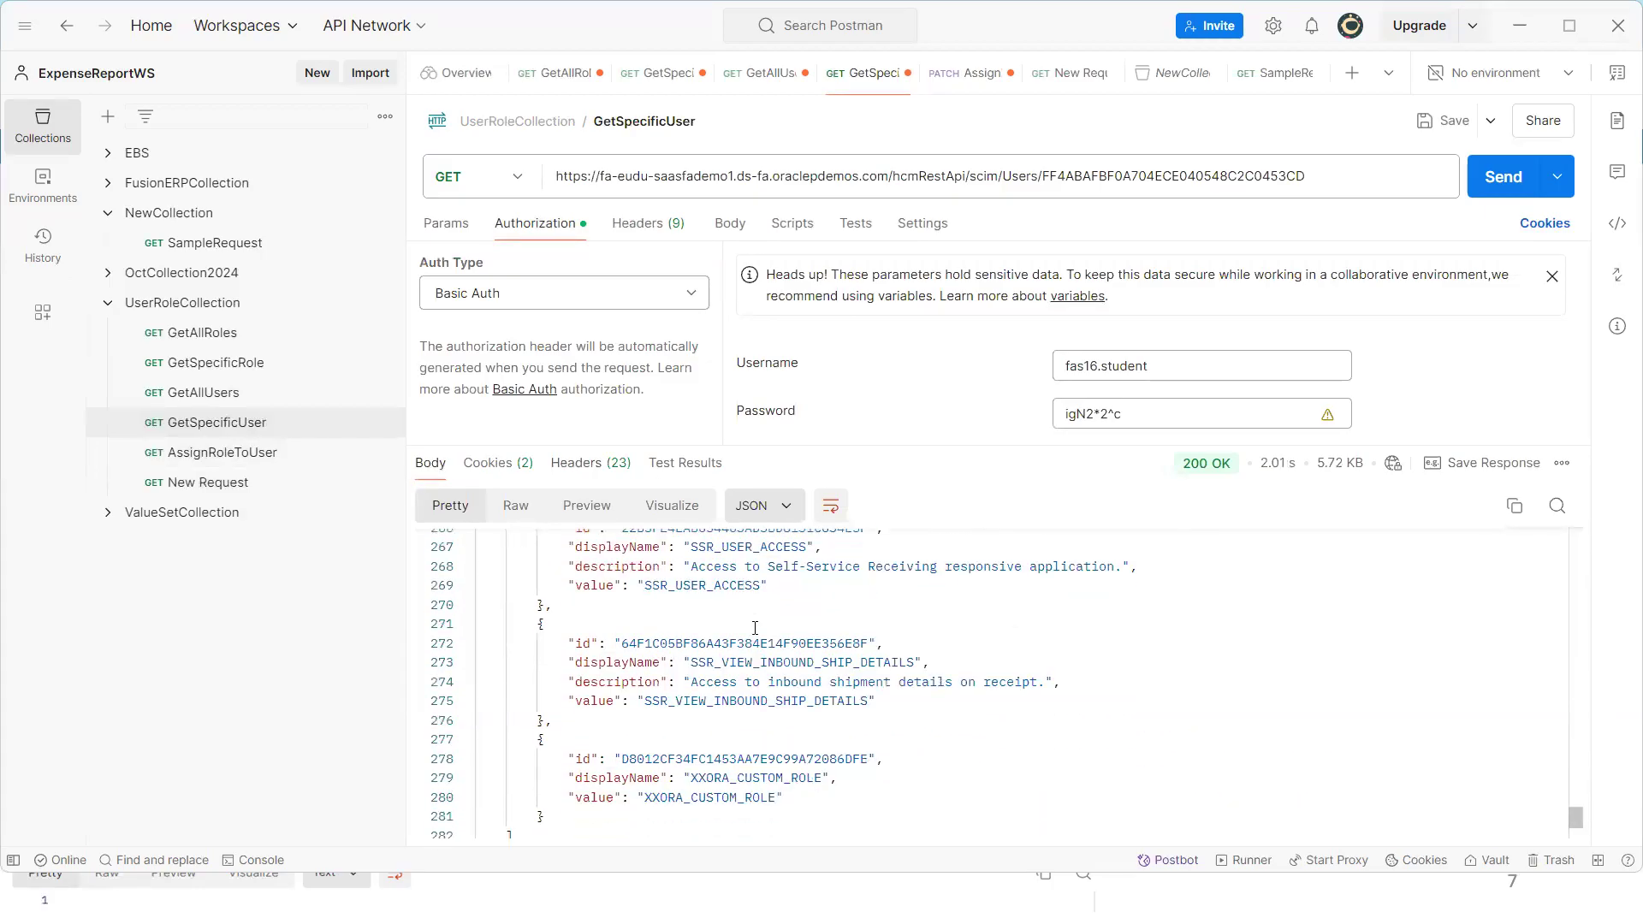
left_click(210, 454)
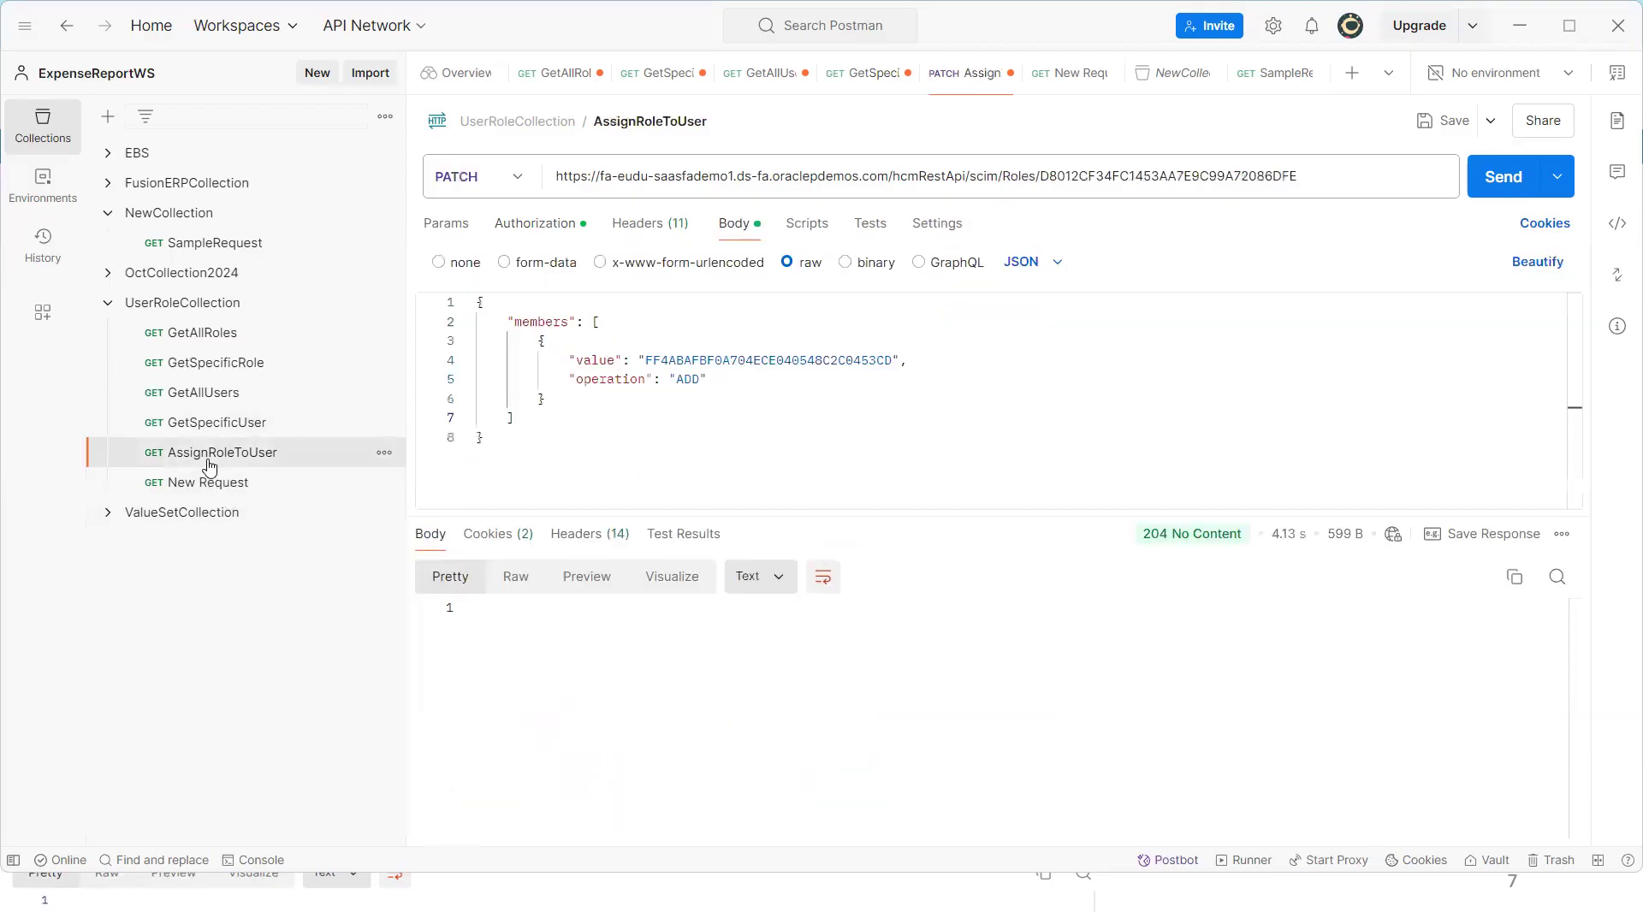
Put the ROLE_GUID 4BF3DFC5CEF947B1A4D3F4BFD97E1DAC at the end of the AssignRoleToUser URL
double_click(1062, 173)
key("alt+Tab")
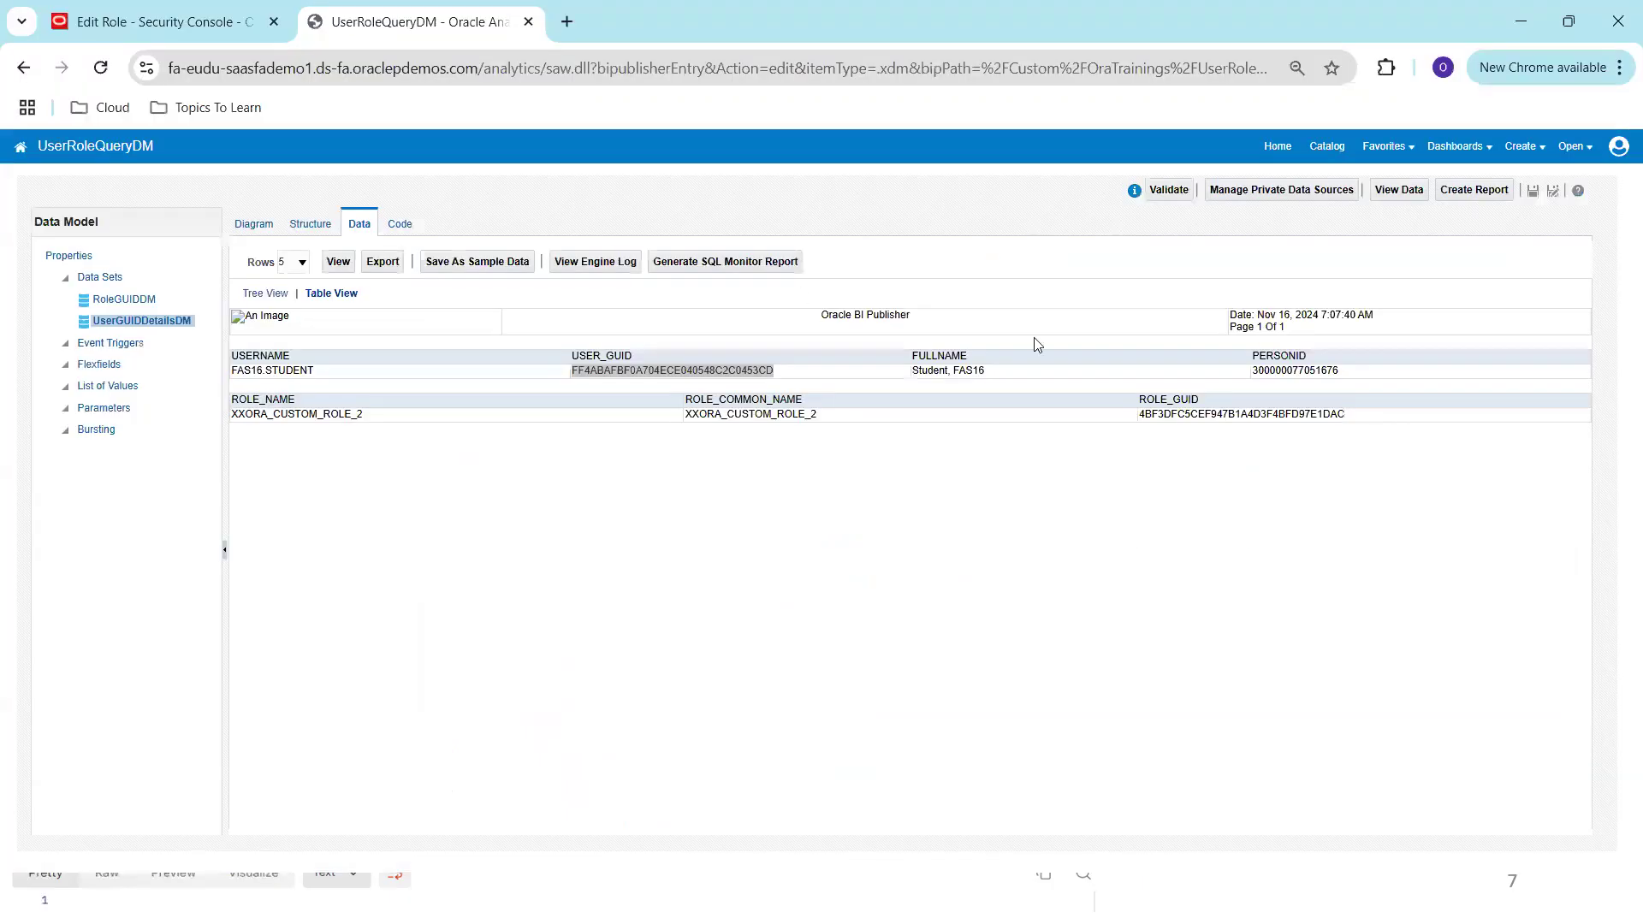
double_click(1197, 417)
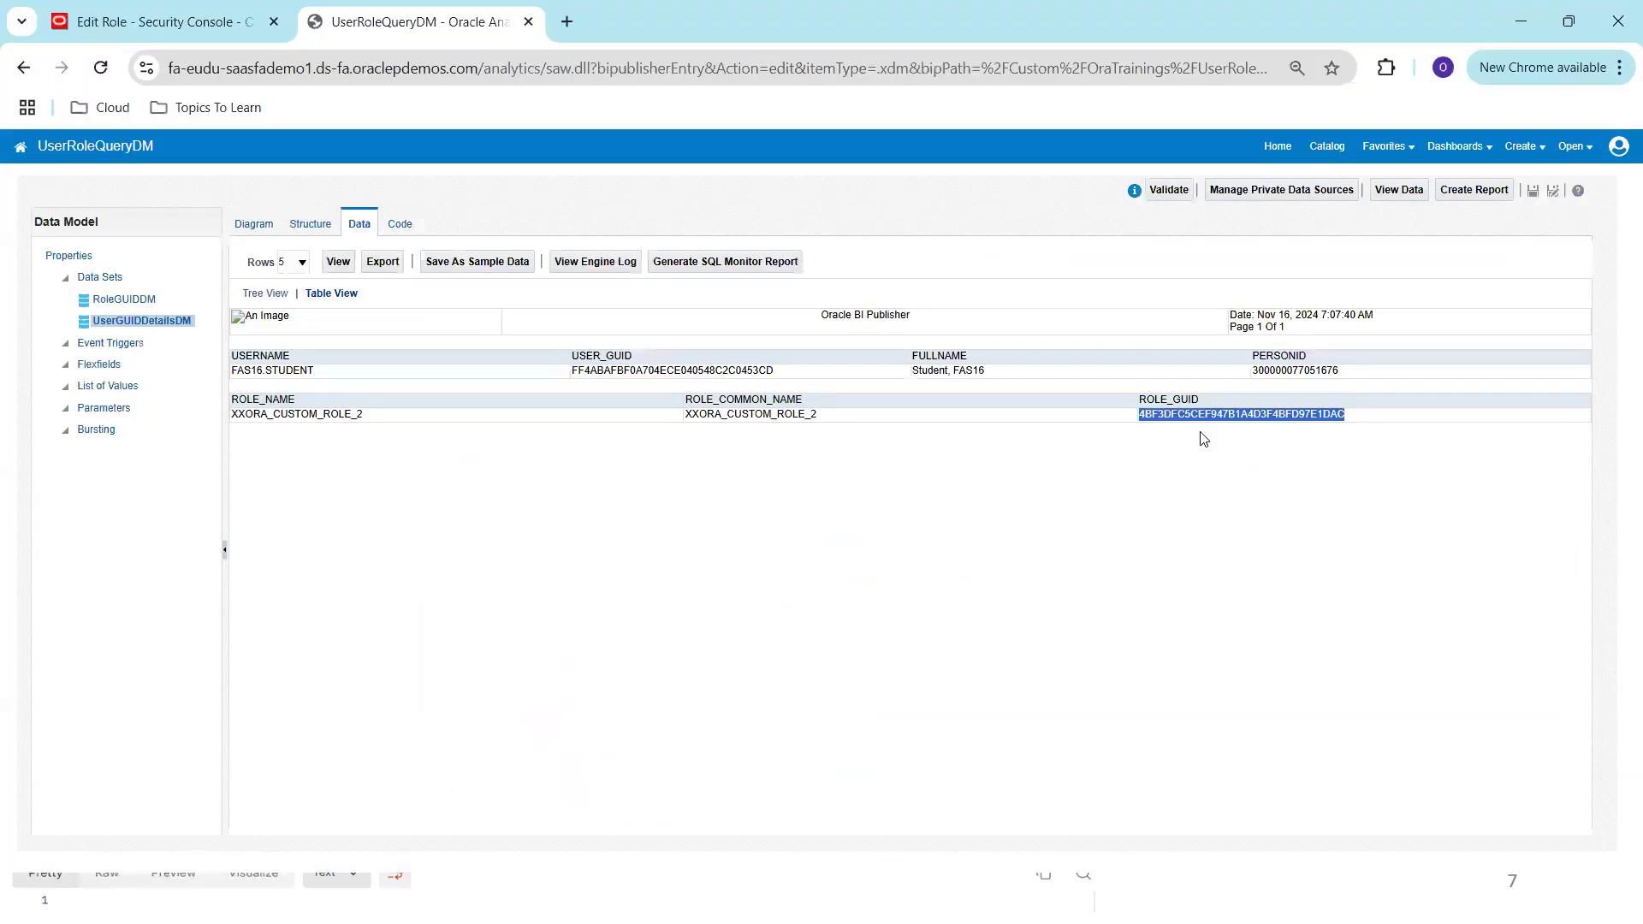
key("alt+Tab")
double_click(1105, 187)
type("4BF3DFC5CEF947B1A4D3F4BFD97E1DAC")
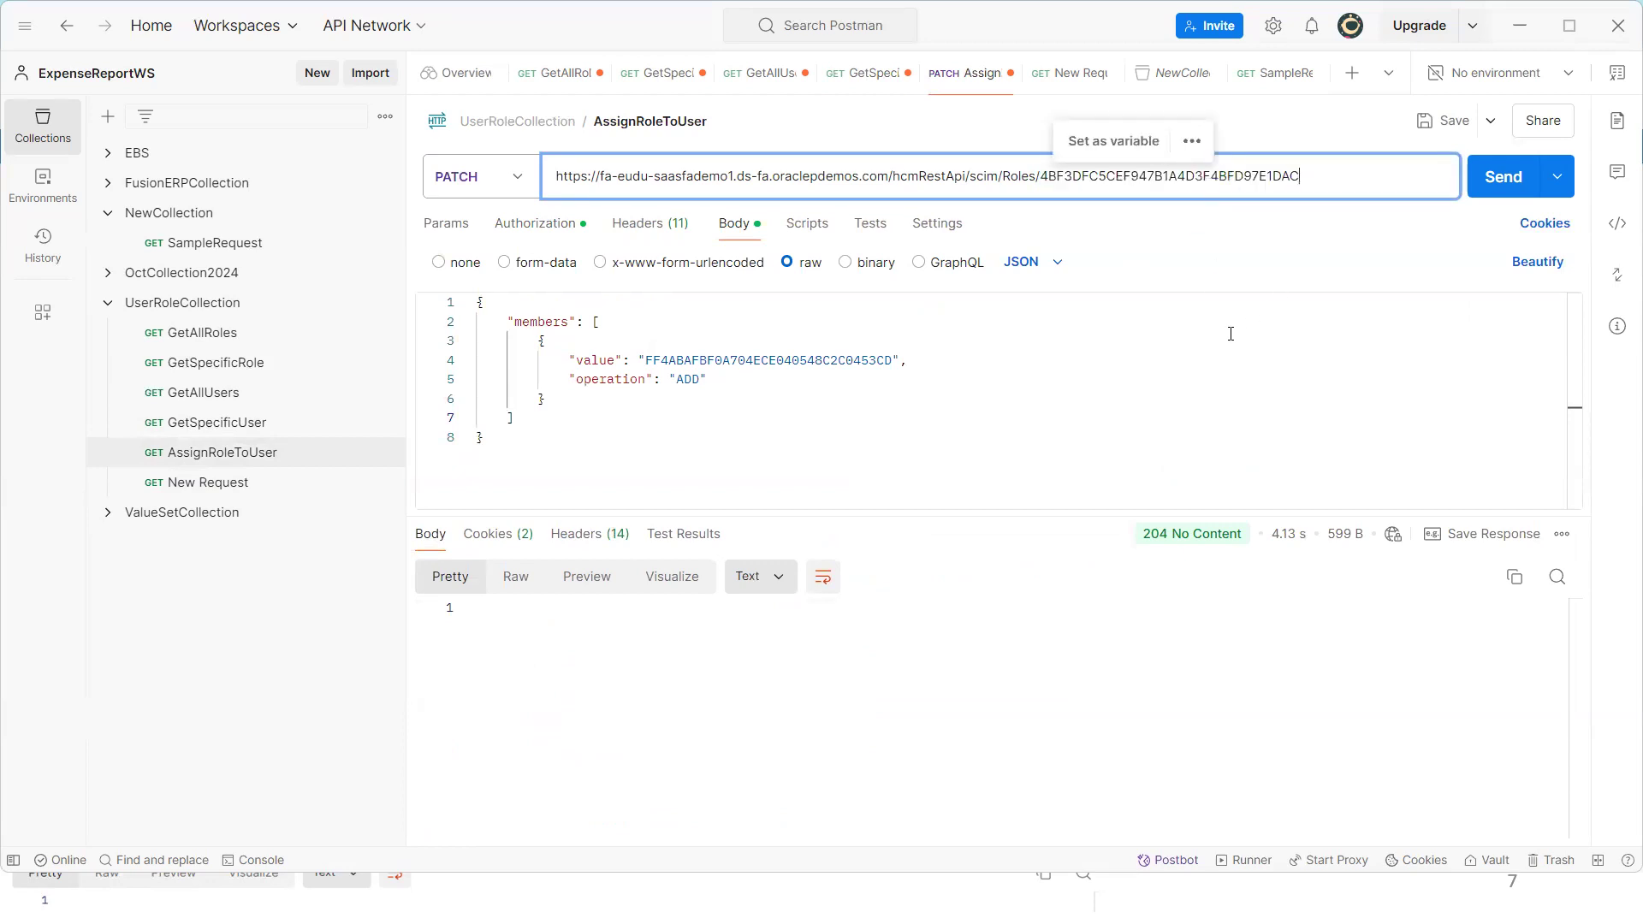
Paste the student's USER_GUID into the PATCH body and send it, getting 204 No Content
key("alt+Tab")
double_click(715, 369)
key("ctrl+c")
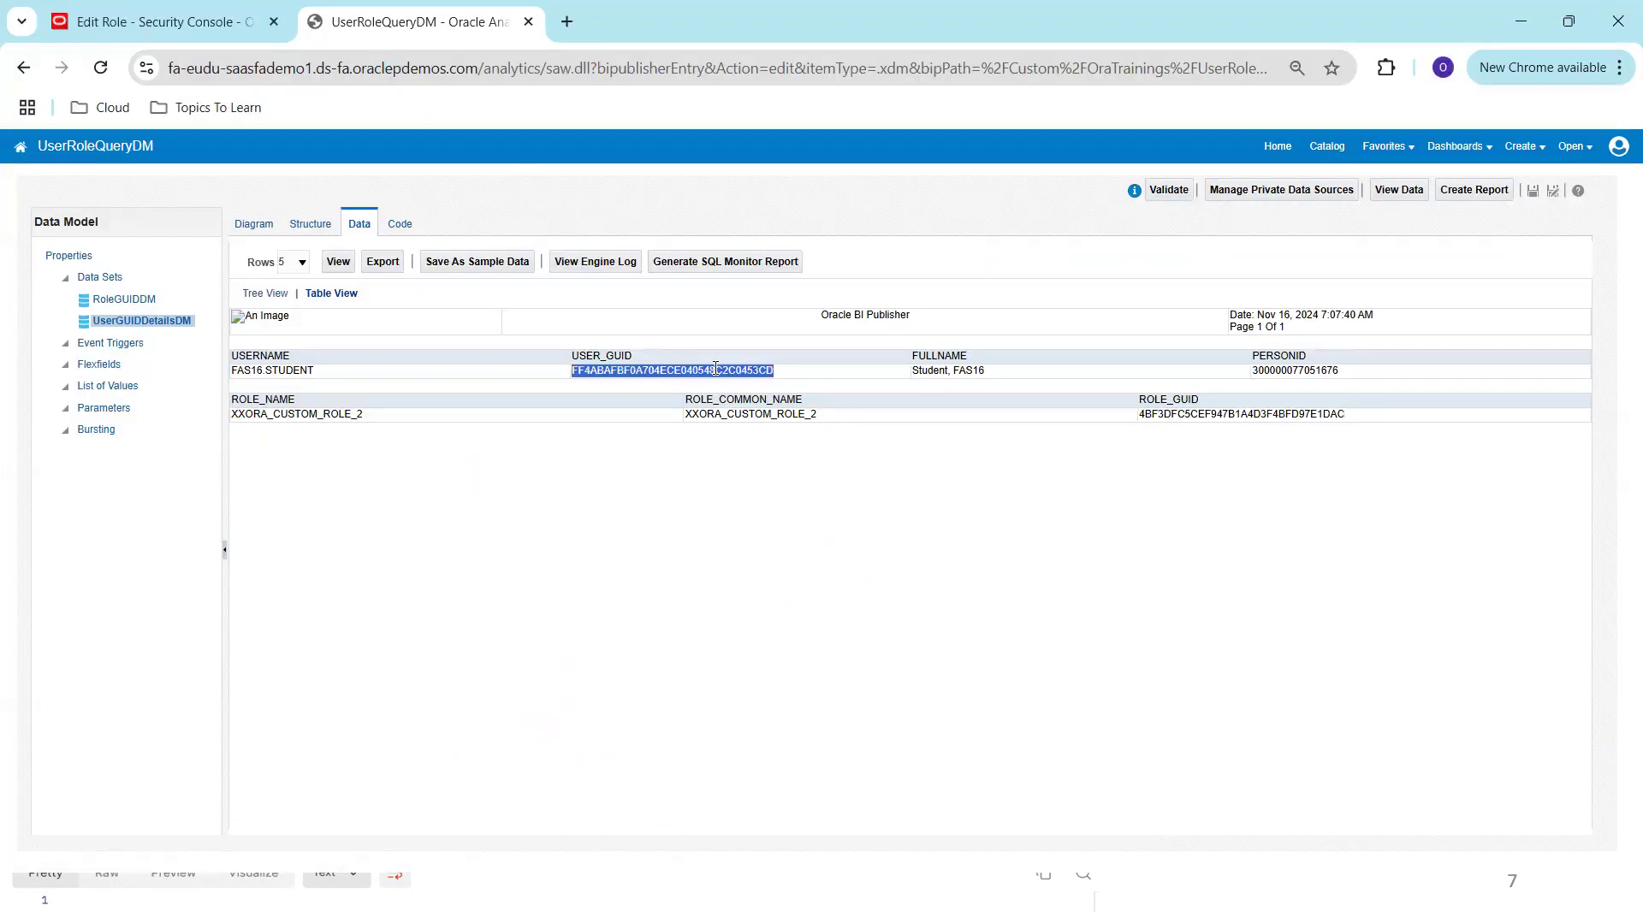
key("alt+Tab")
double_click(782, 361)
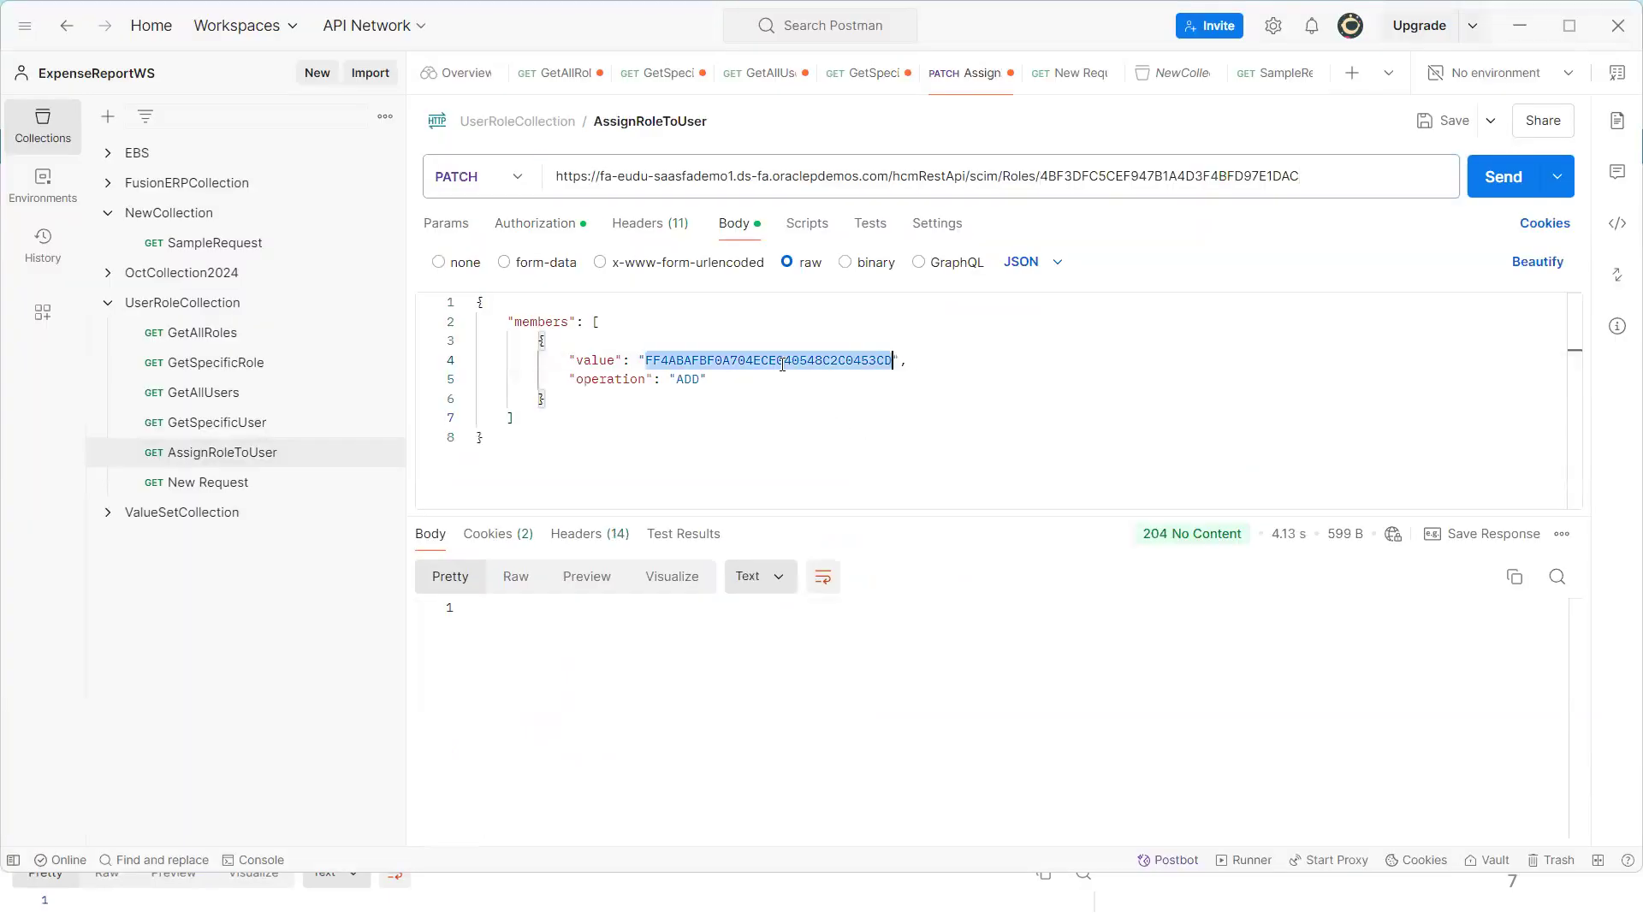
key("ctrl+v")
left_click(651, 442)
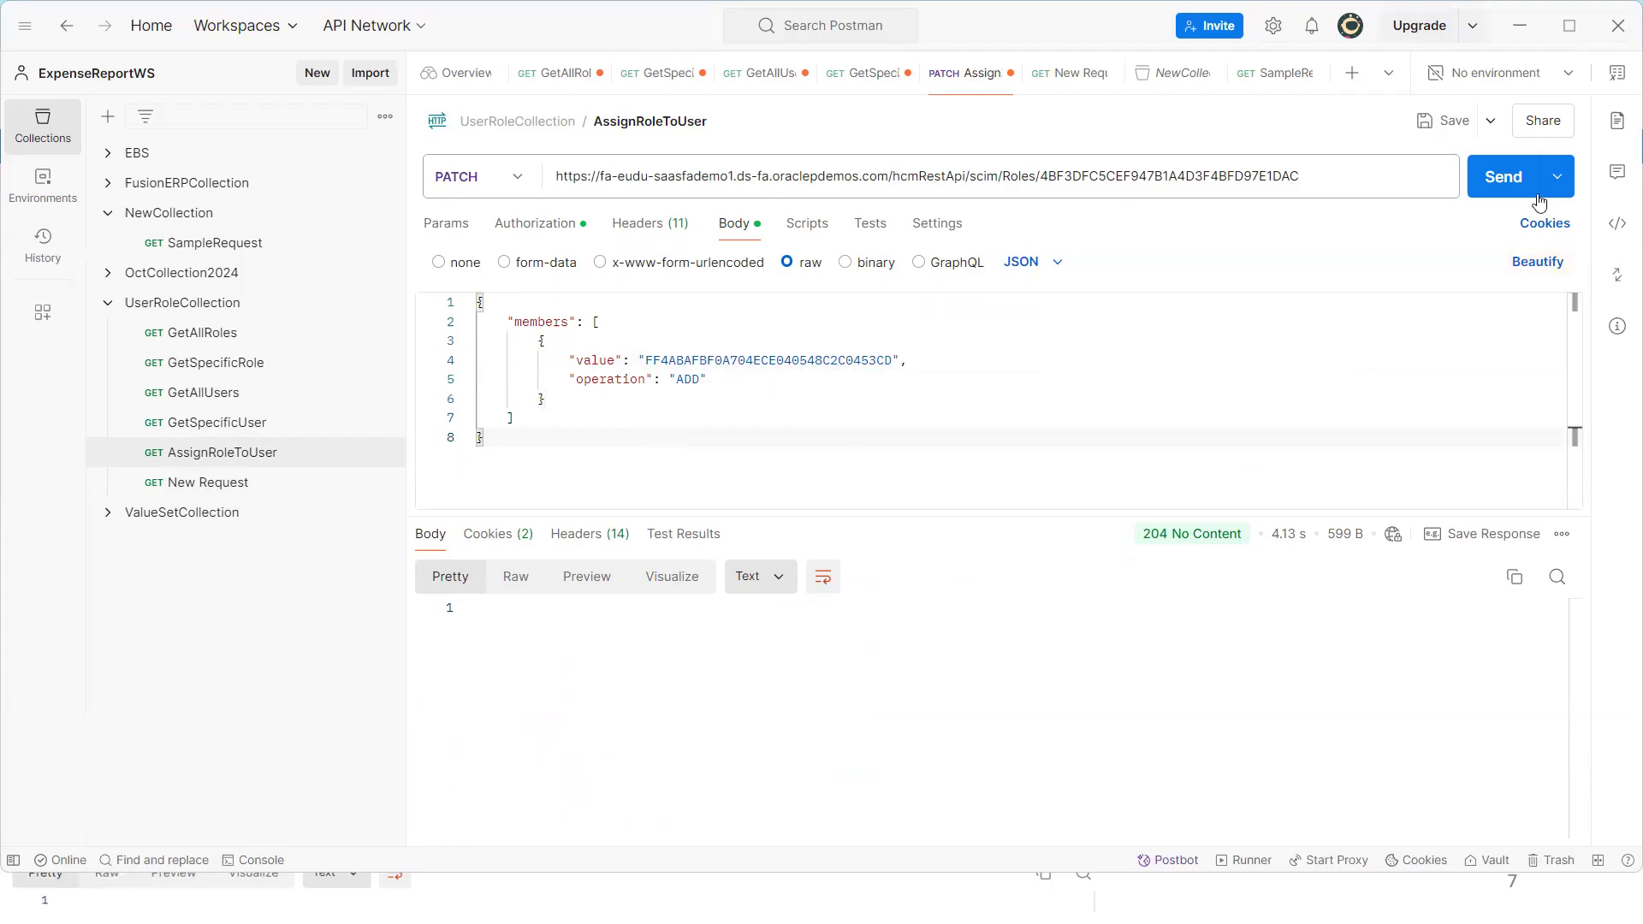
left_click(1493, 175)
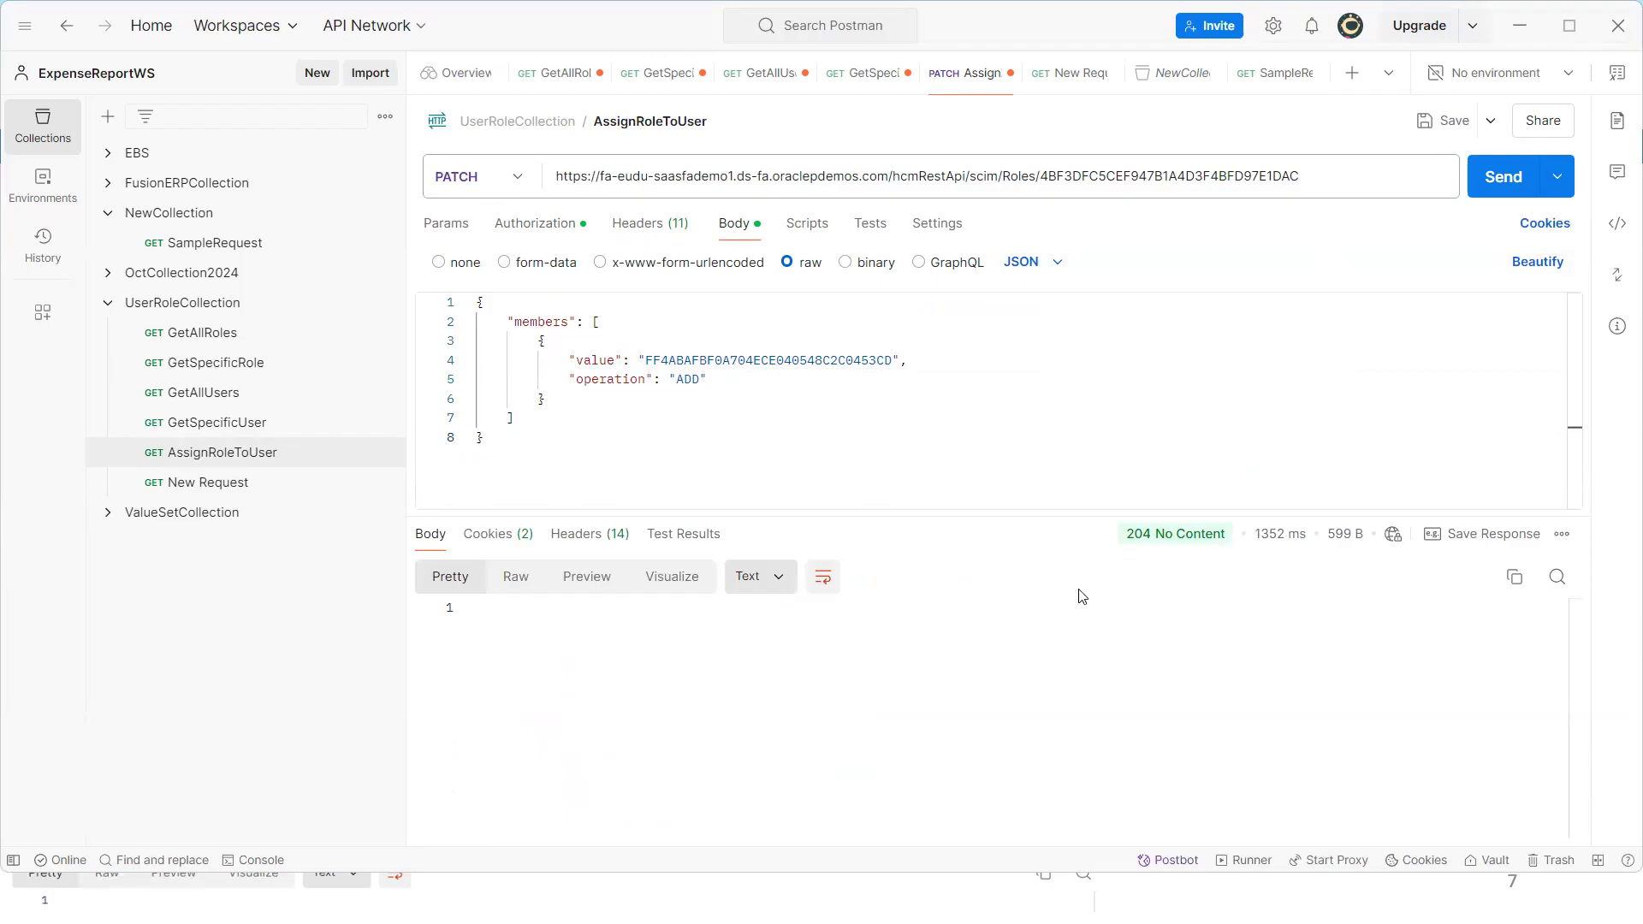
key("alt+Tab")
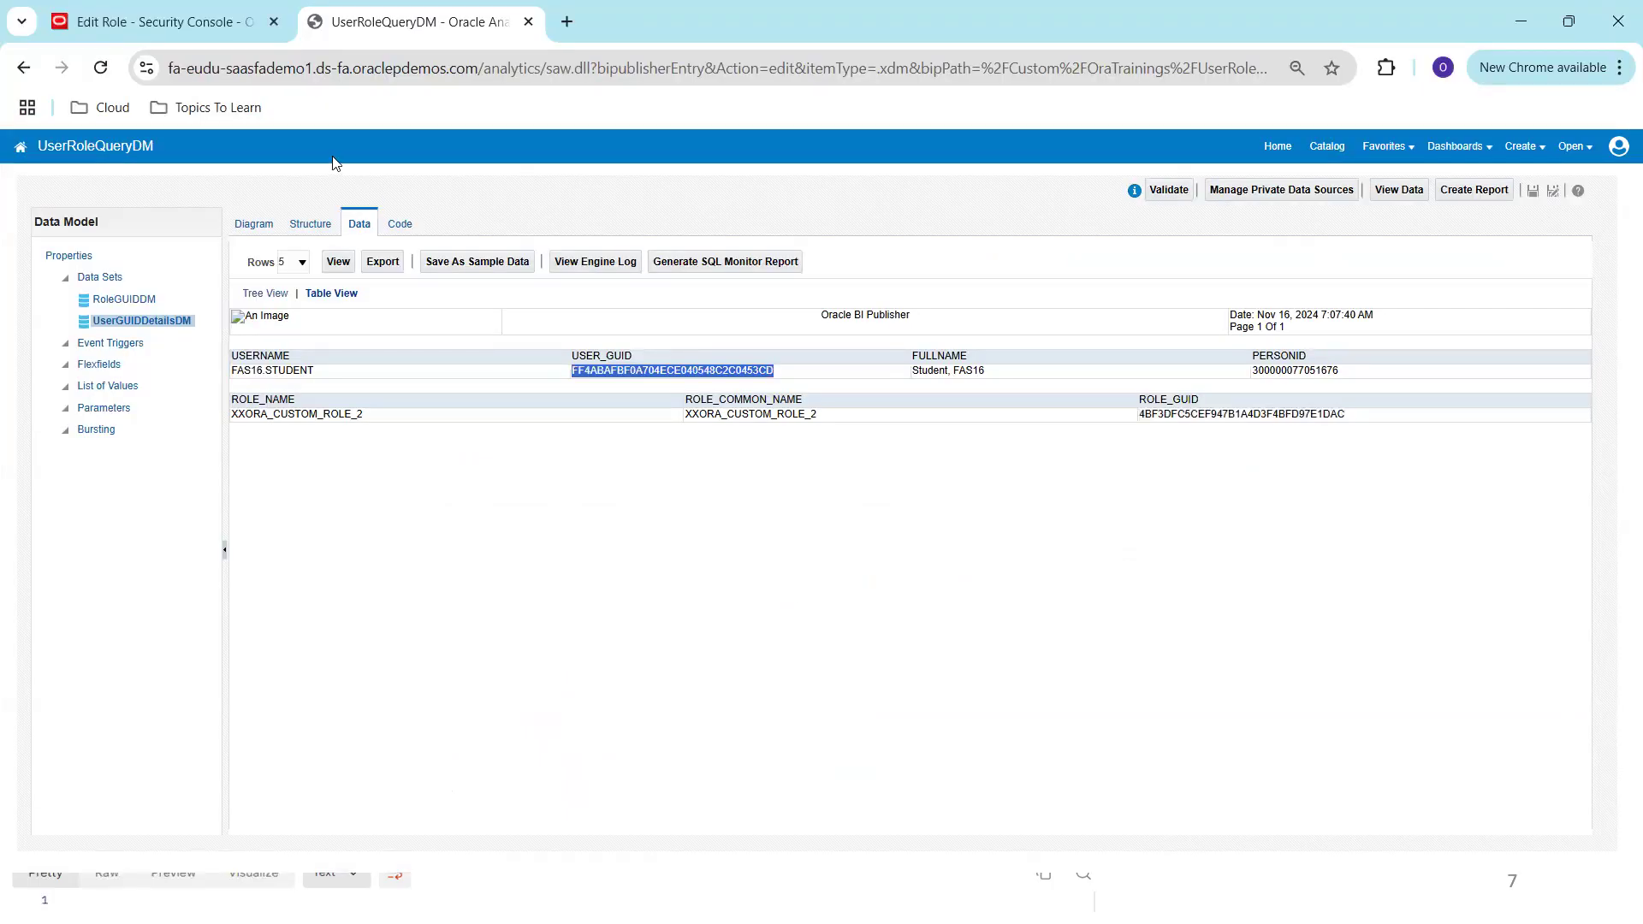
Reopen XXORA_CUSTOM_ROLE_2's Users step and confirm the student user is now assigned
left_click(180, 36)
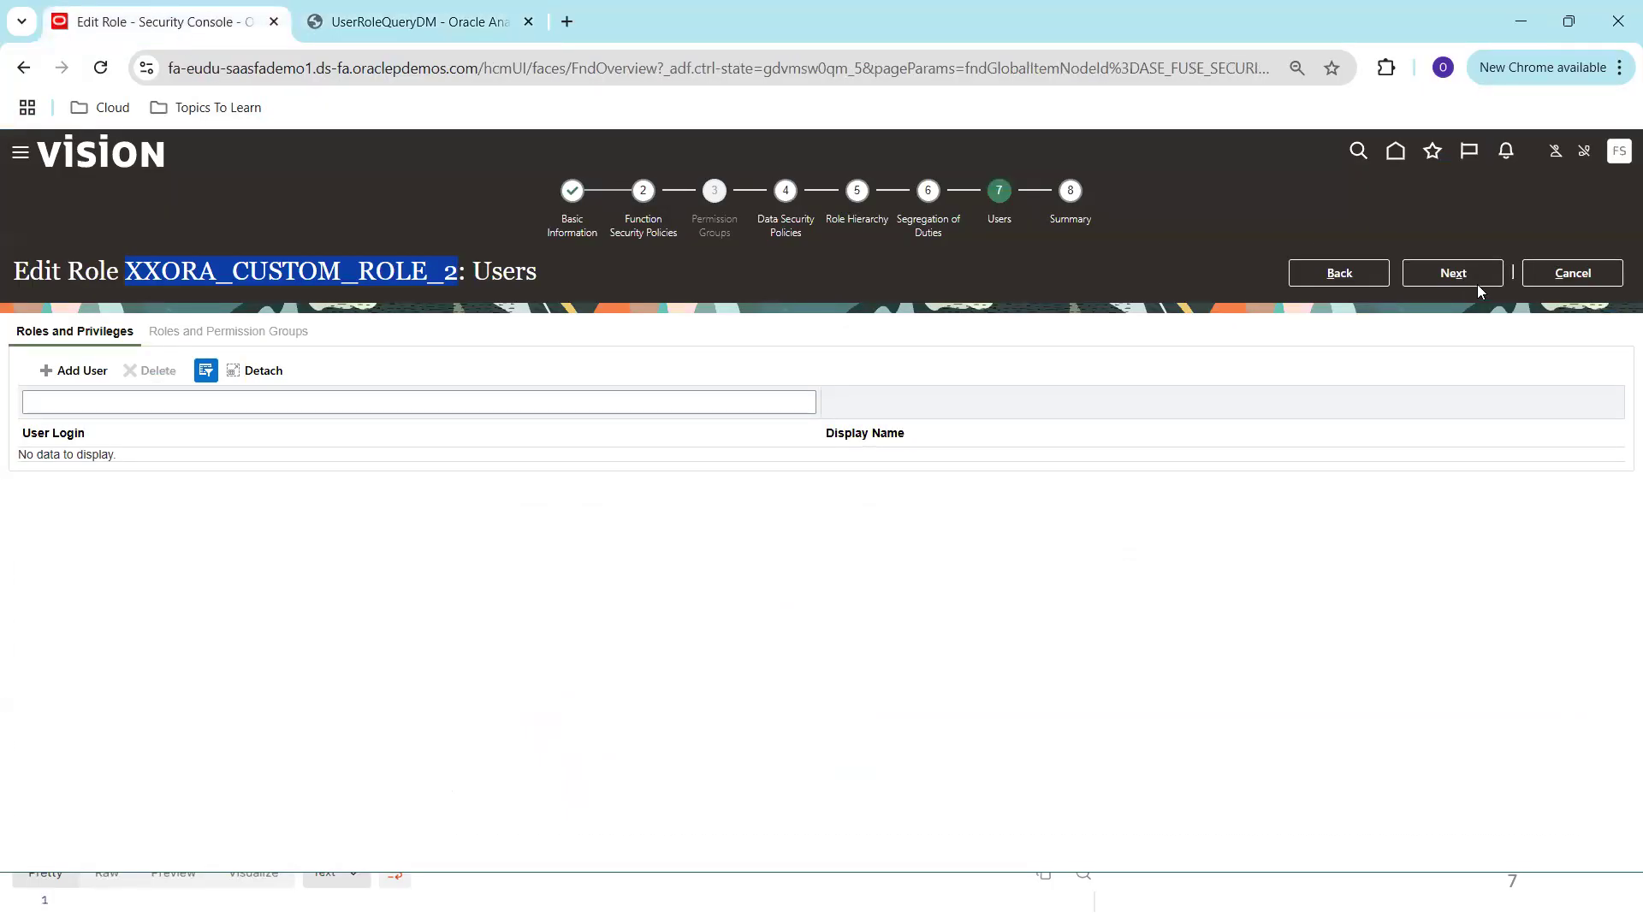
left_click(1584, 280)
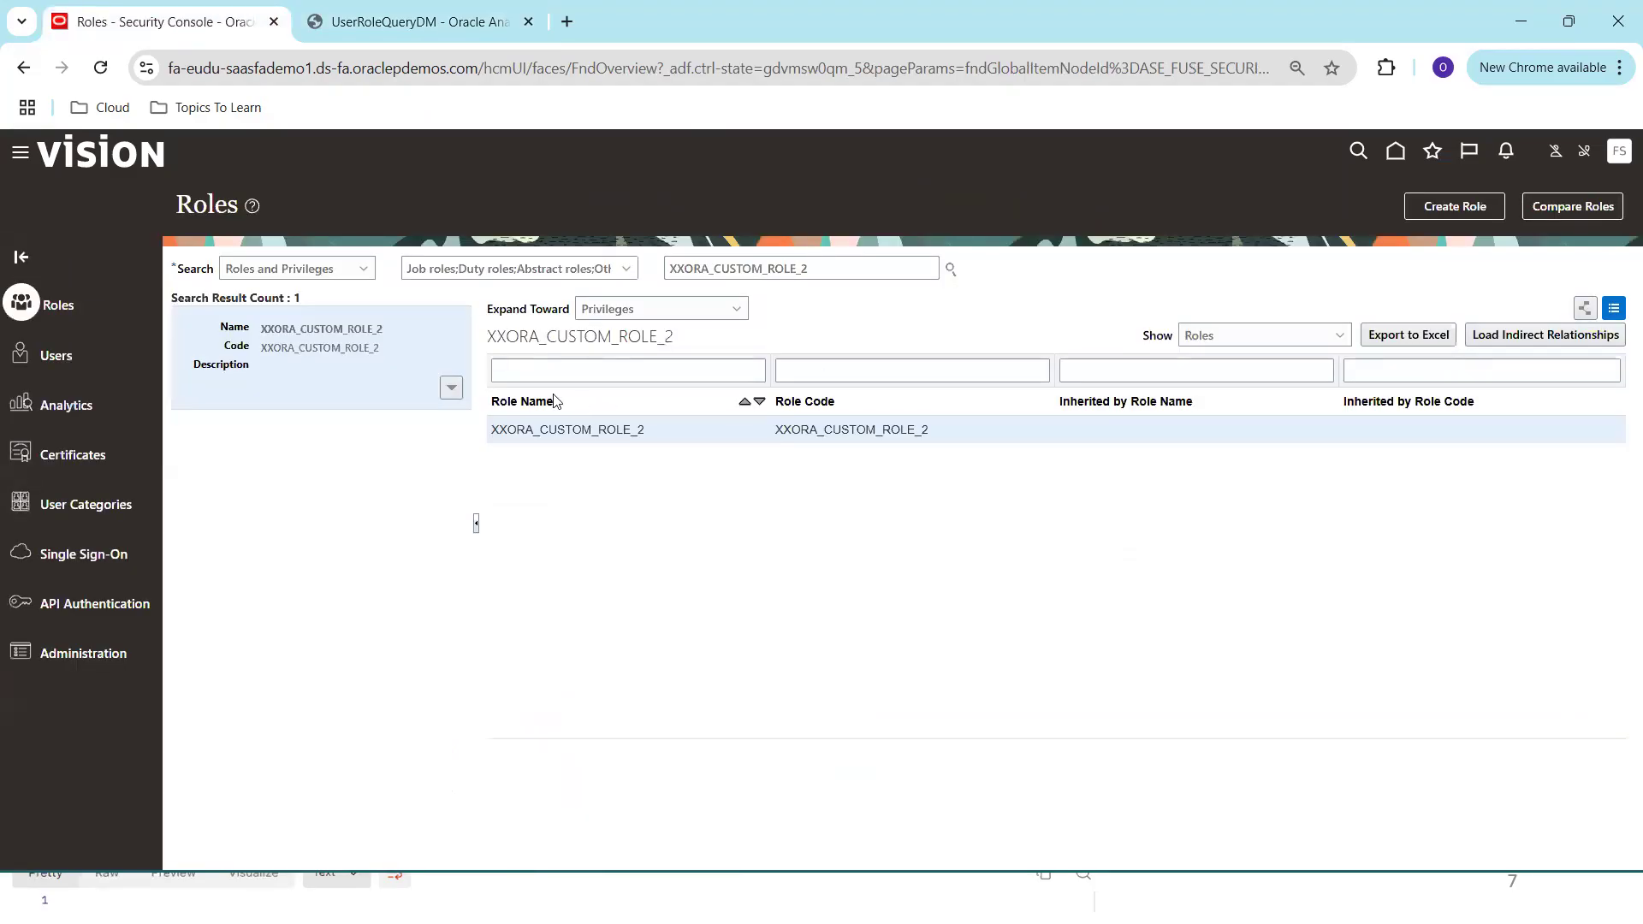
left_click(450, 388)
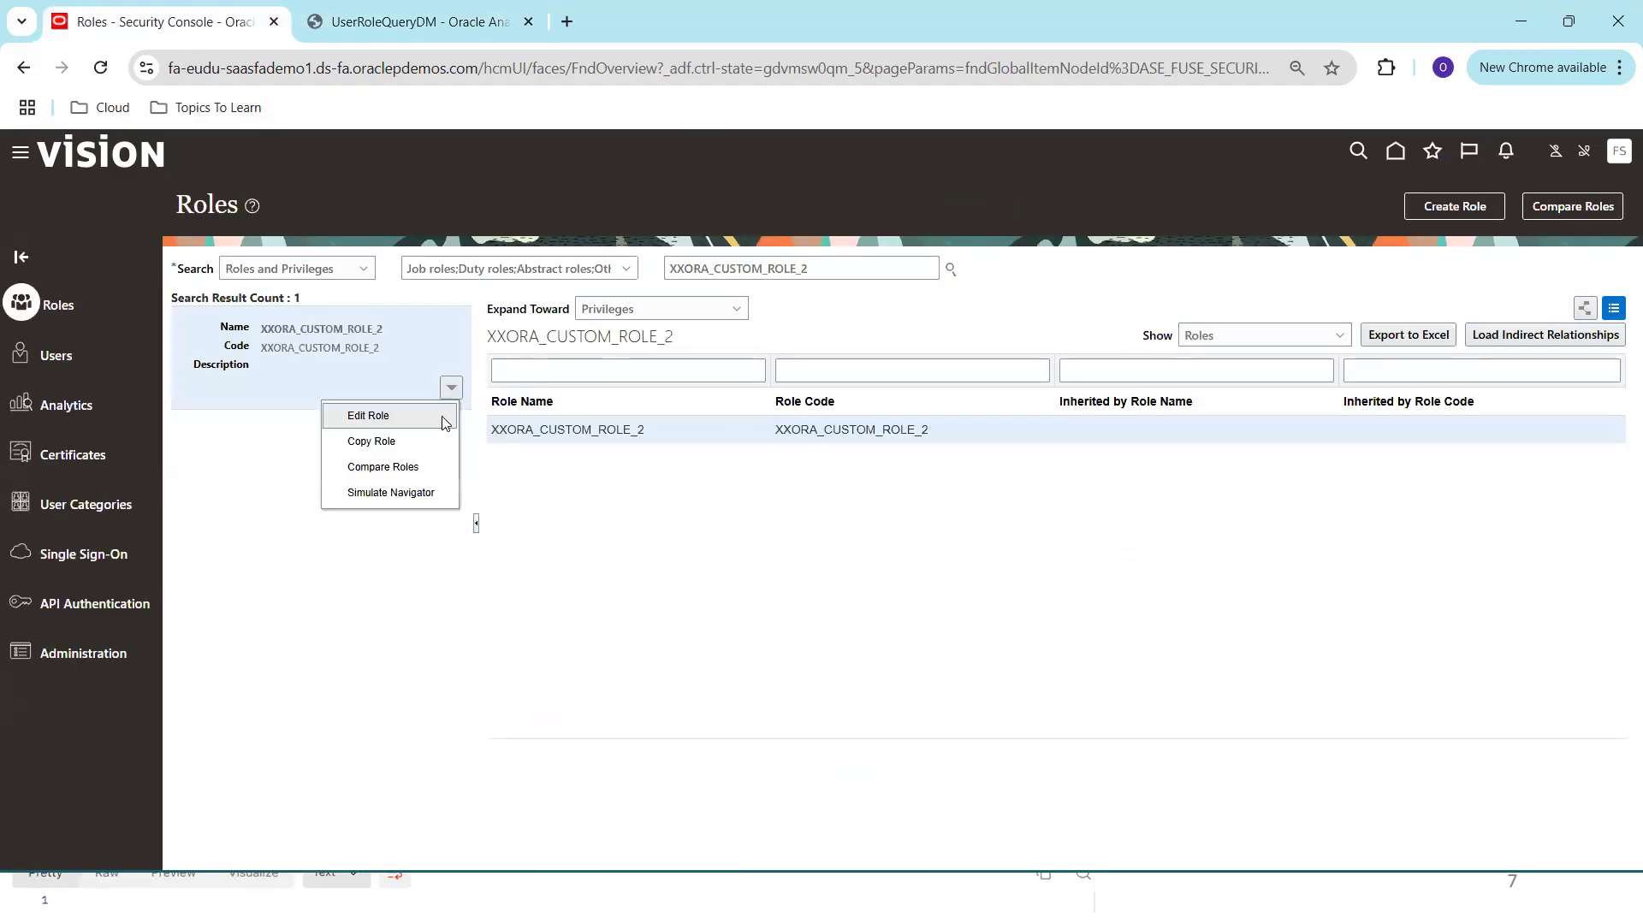
left_click(442, 418)
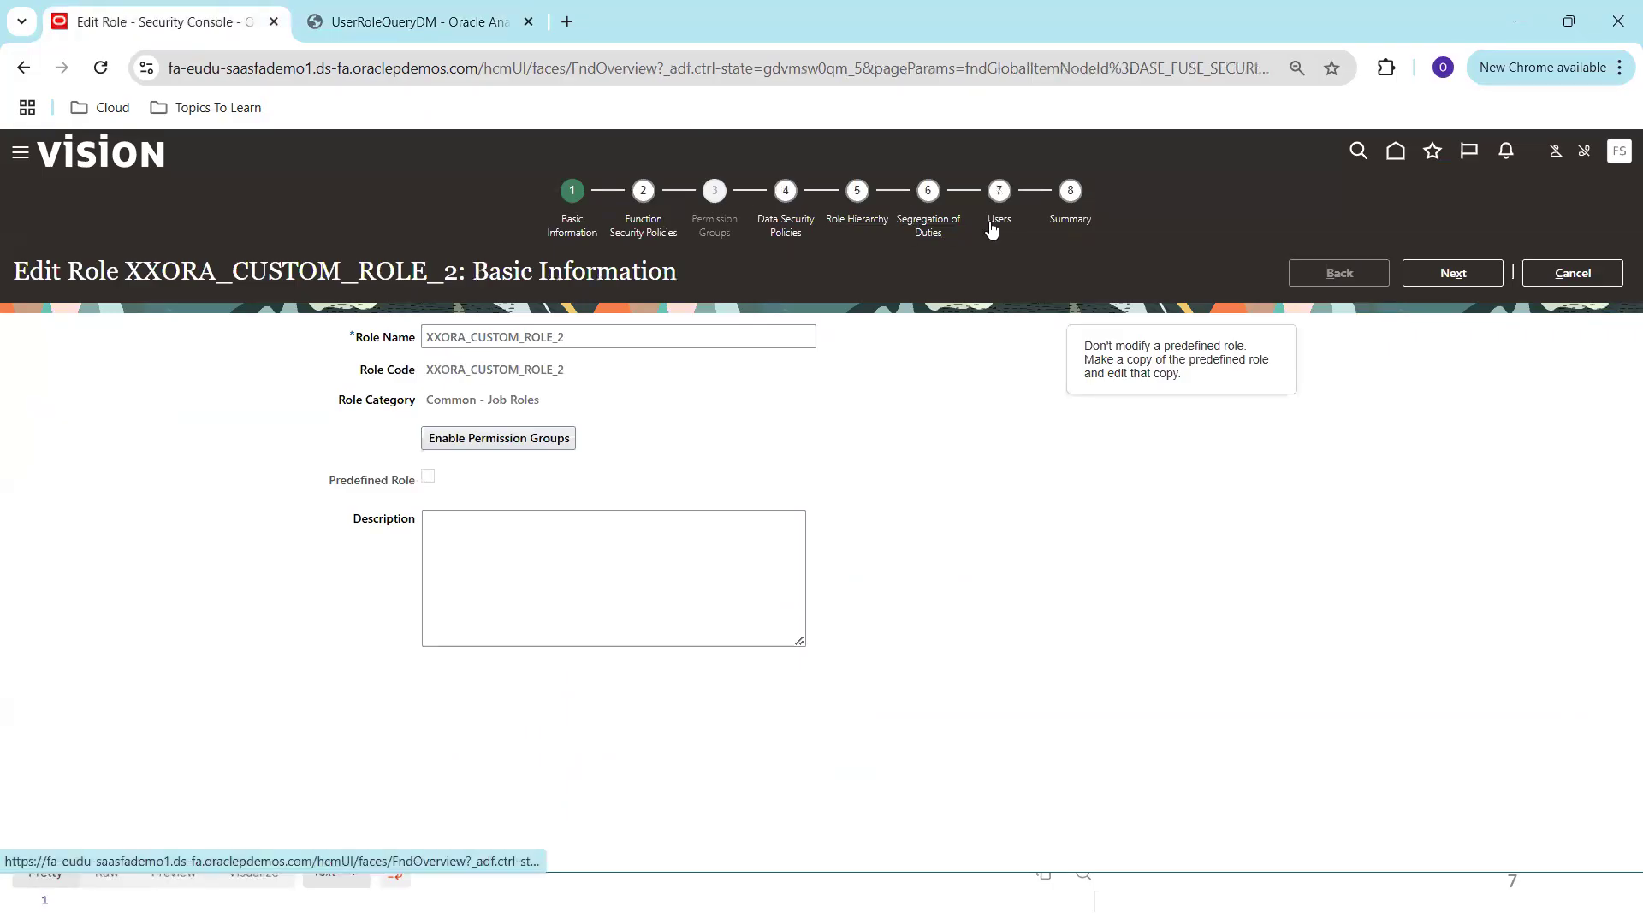
left_click(998, 190)
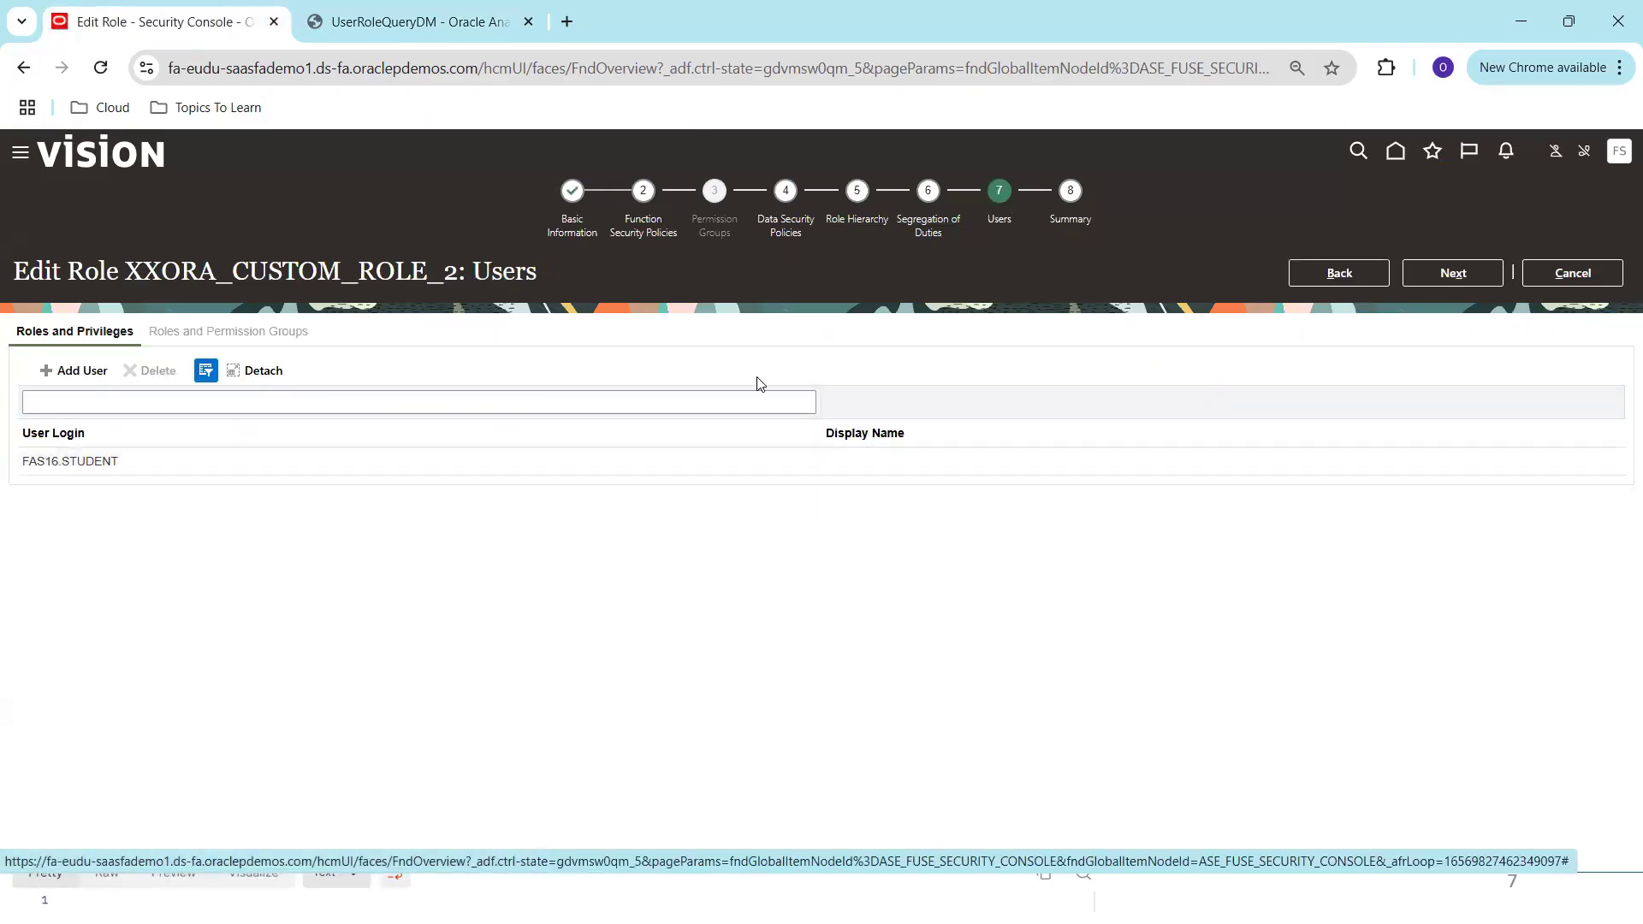
key("alt+Tab")
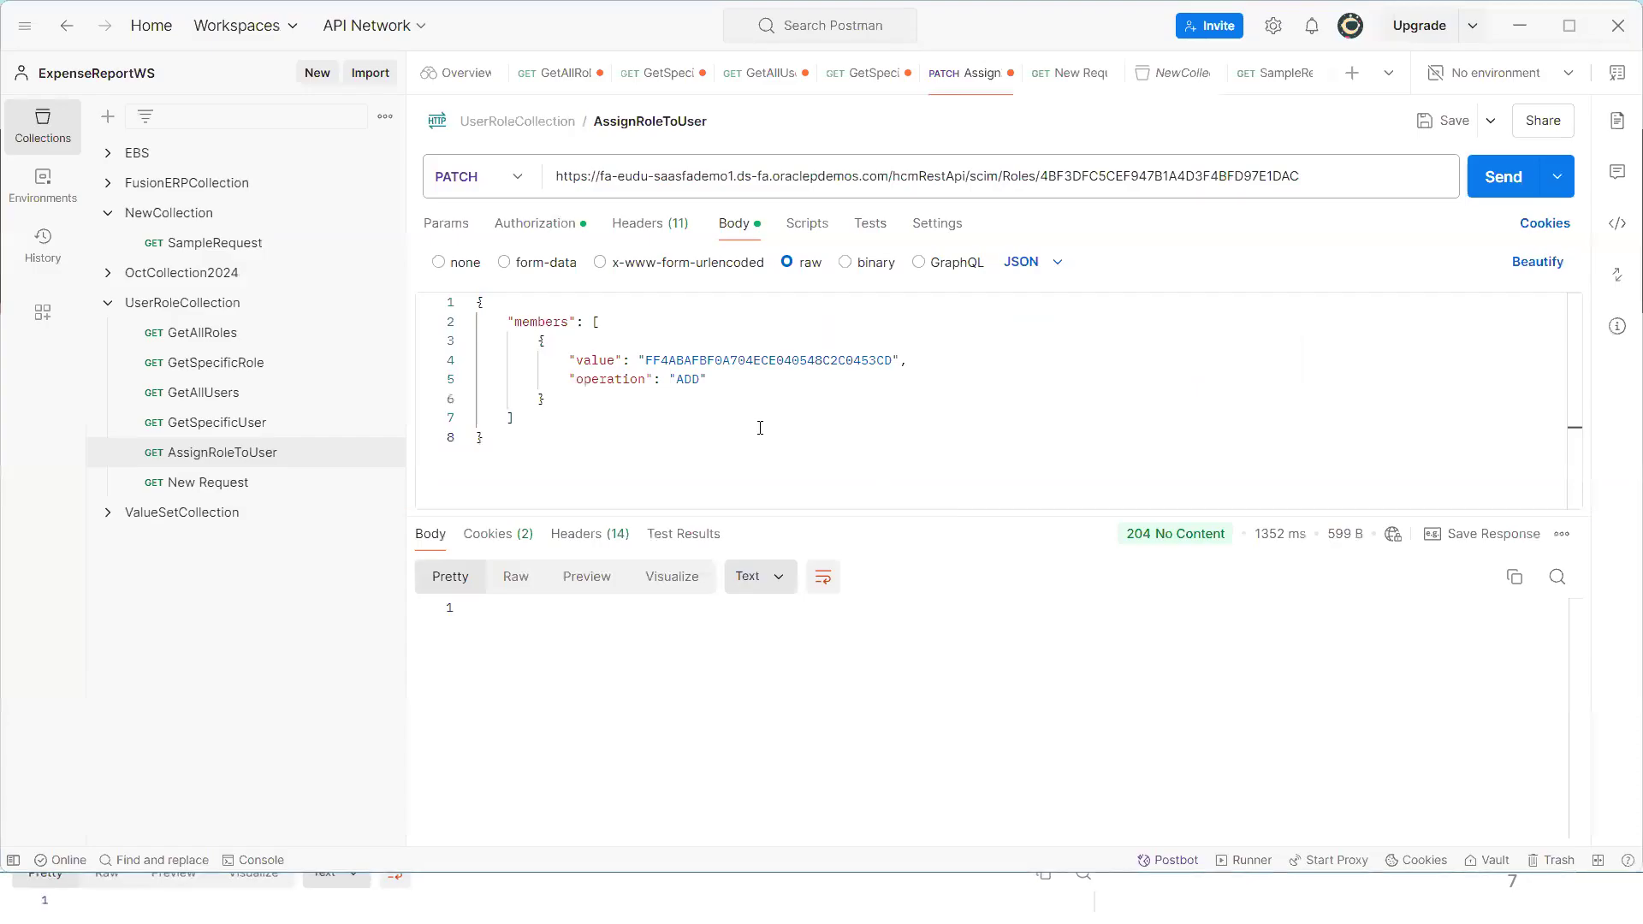
Highlight ADD in the PATCH body, view GetSpecificRole for XXORA_CUSTOM_ROLE_2, then return to the slide
double_click(697, 383)
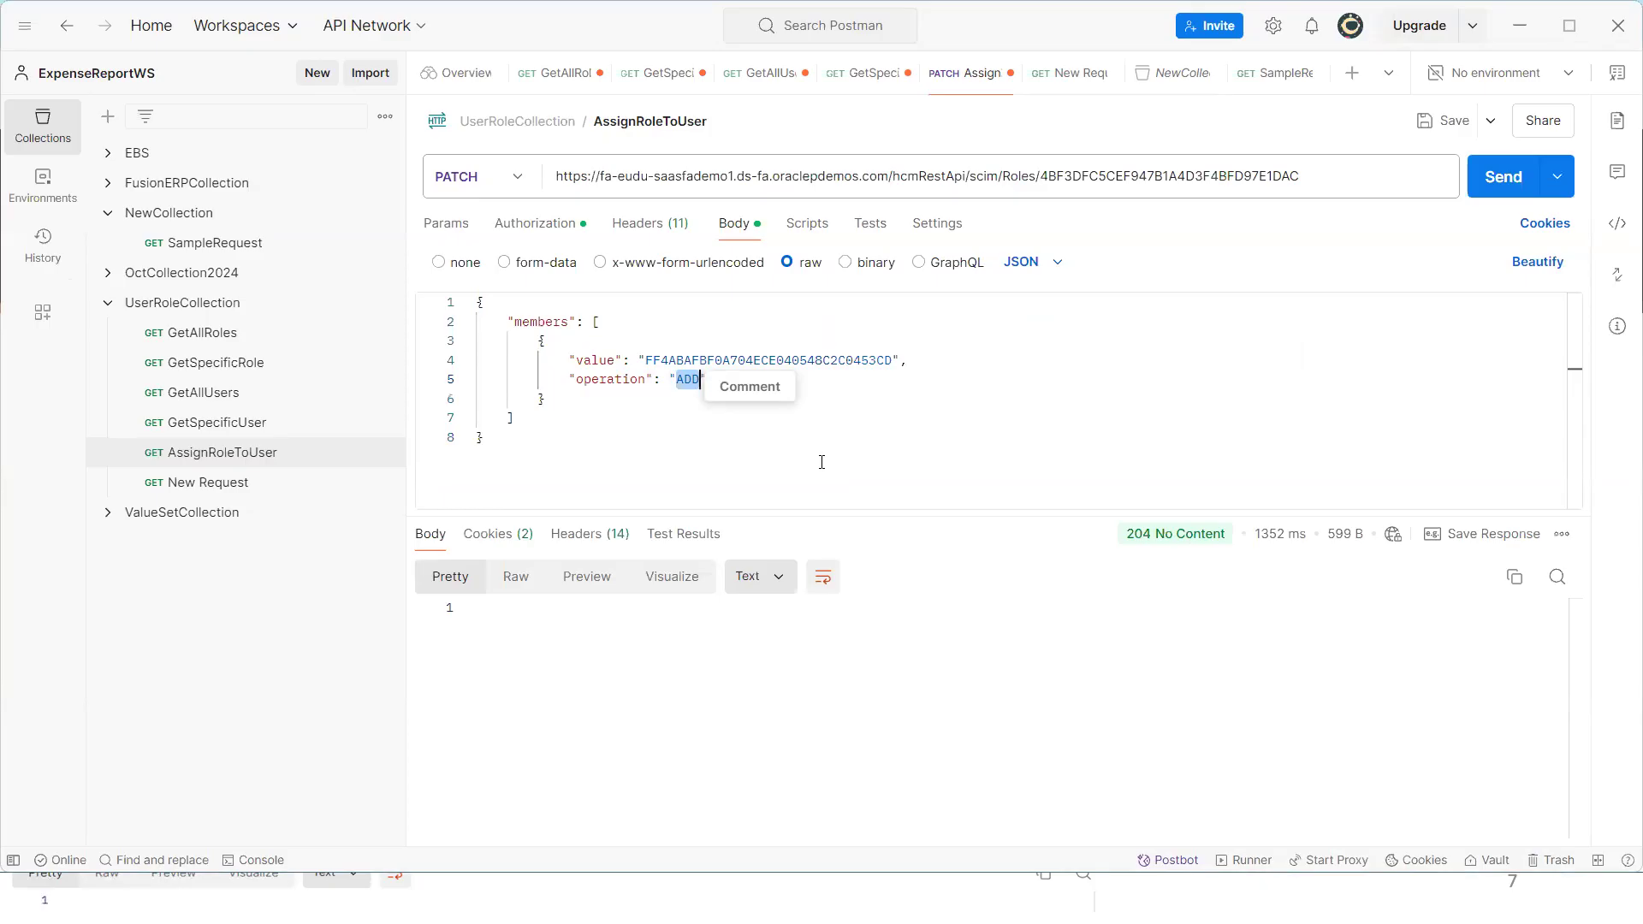
left_click(947, 356)
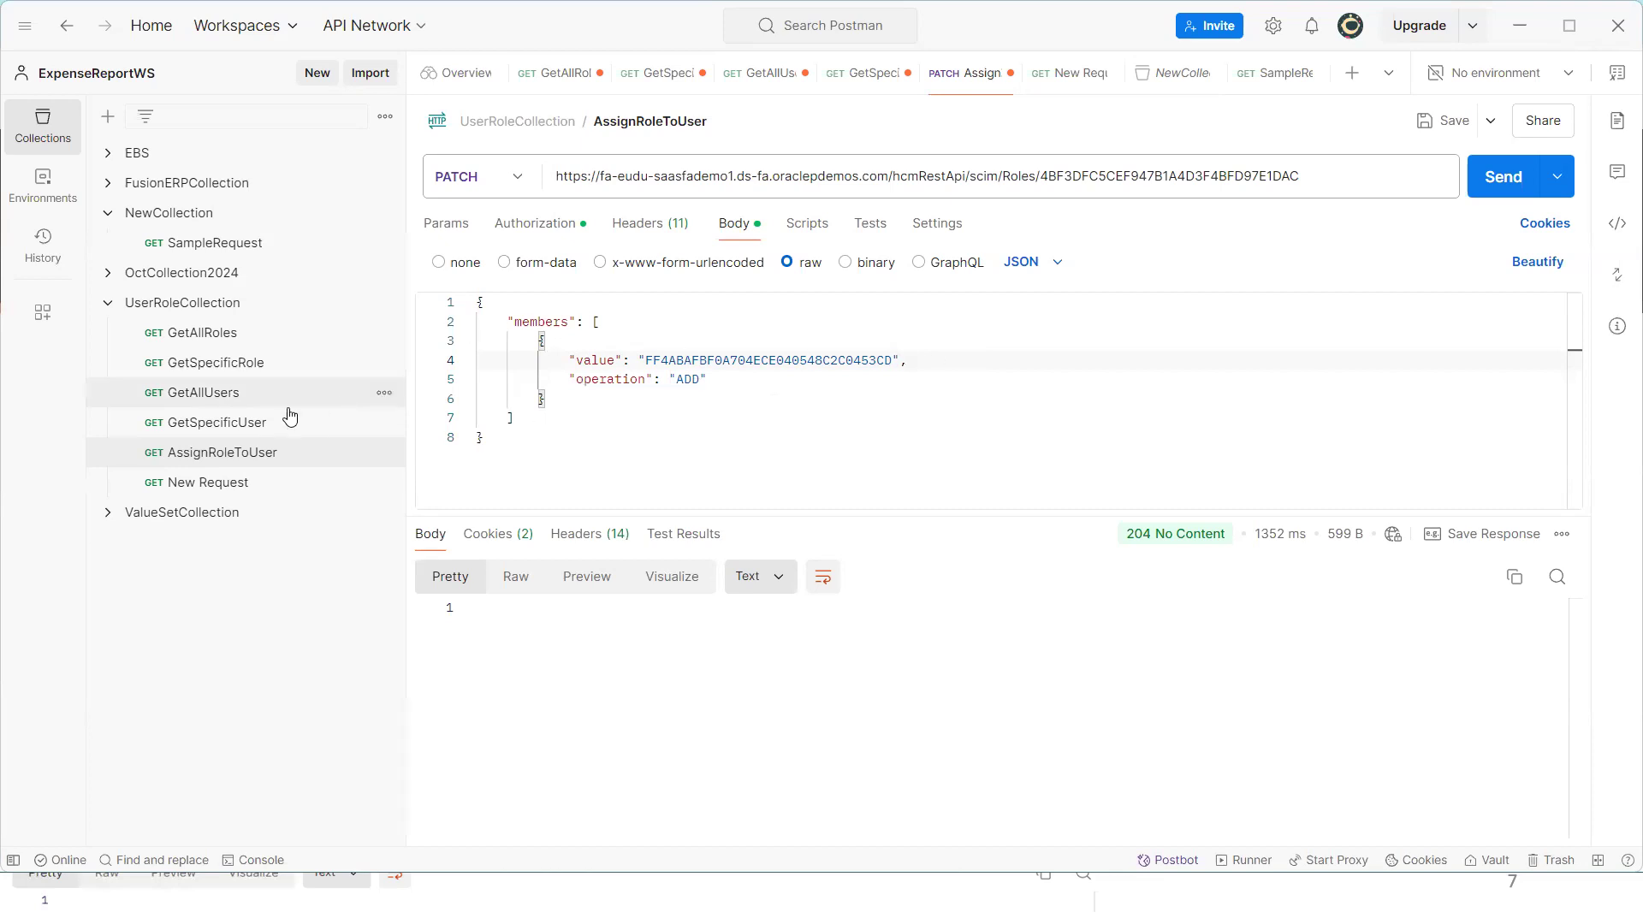
left_click(233, 364)
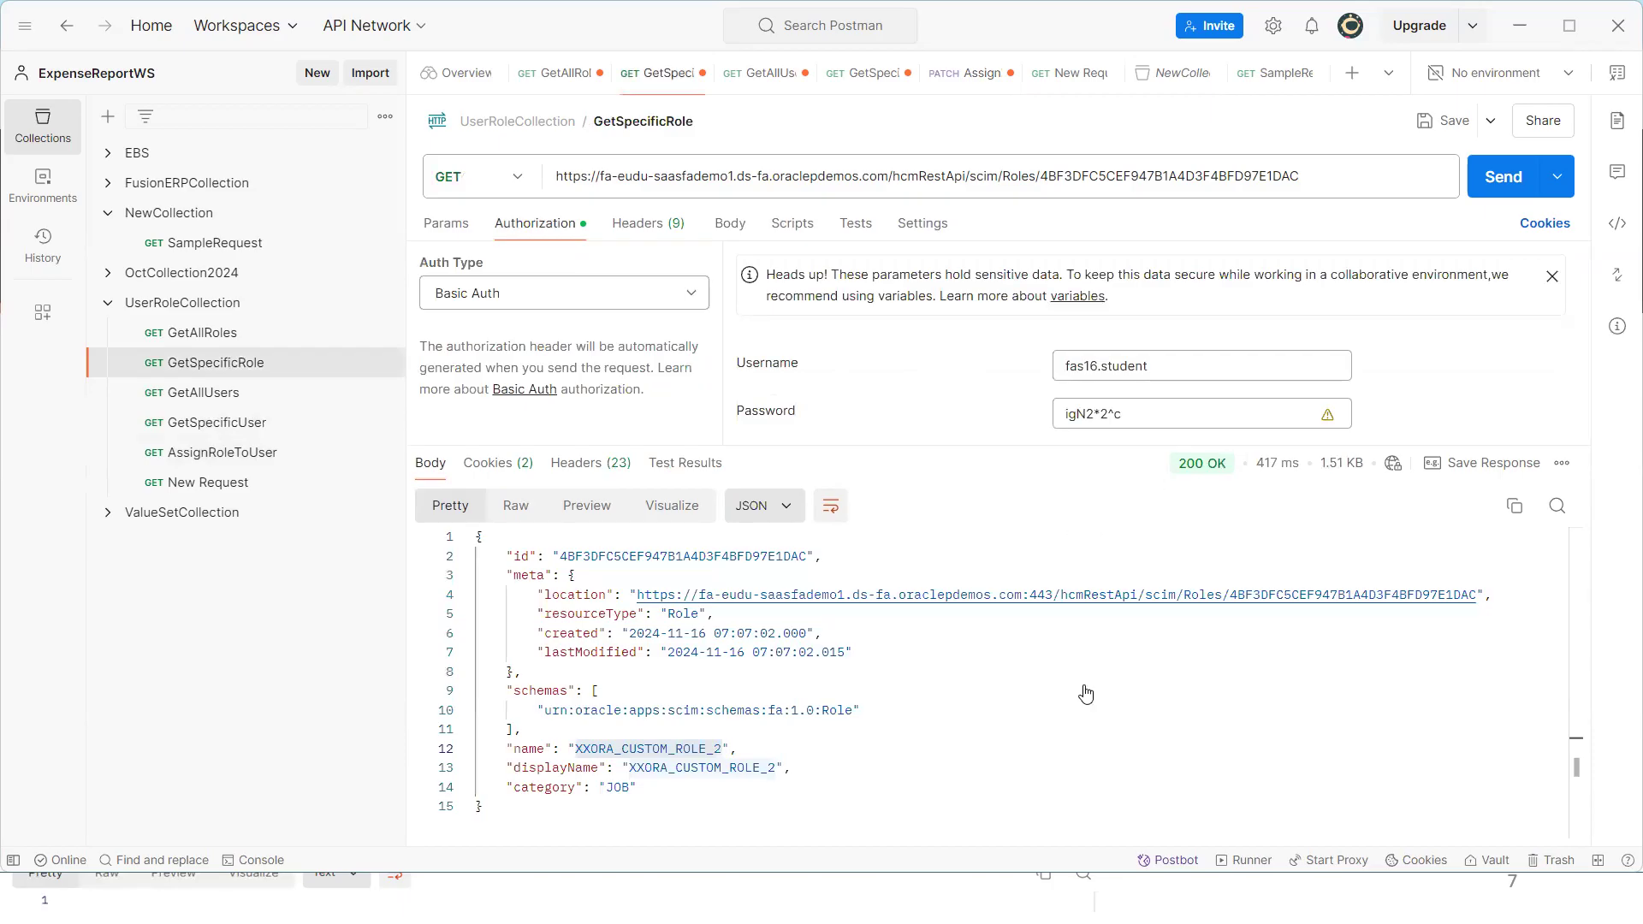
key("alt+Tab")
key("alt+Tab")
key("alt+Tab")
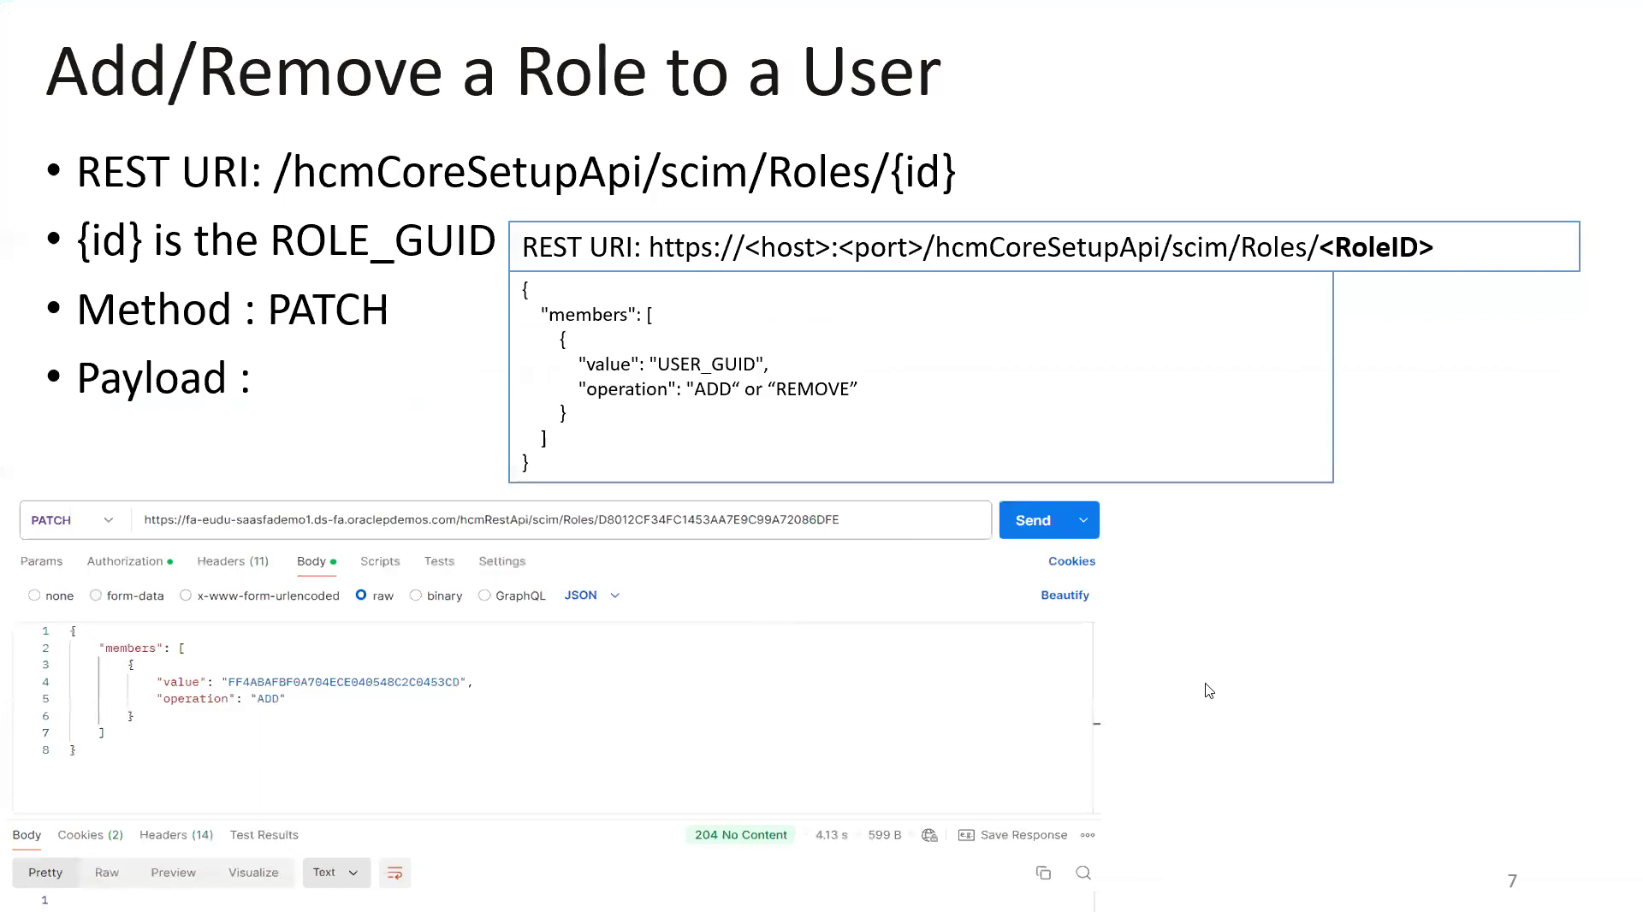